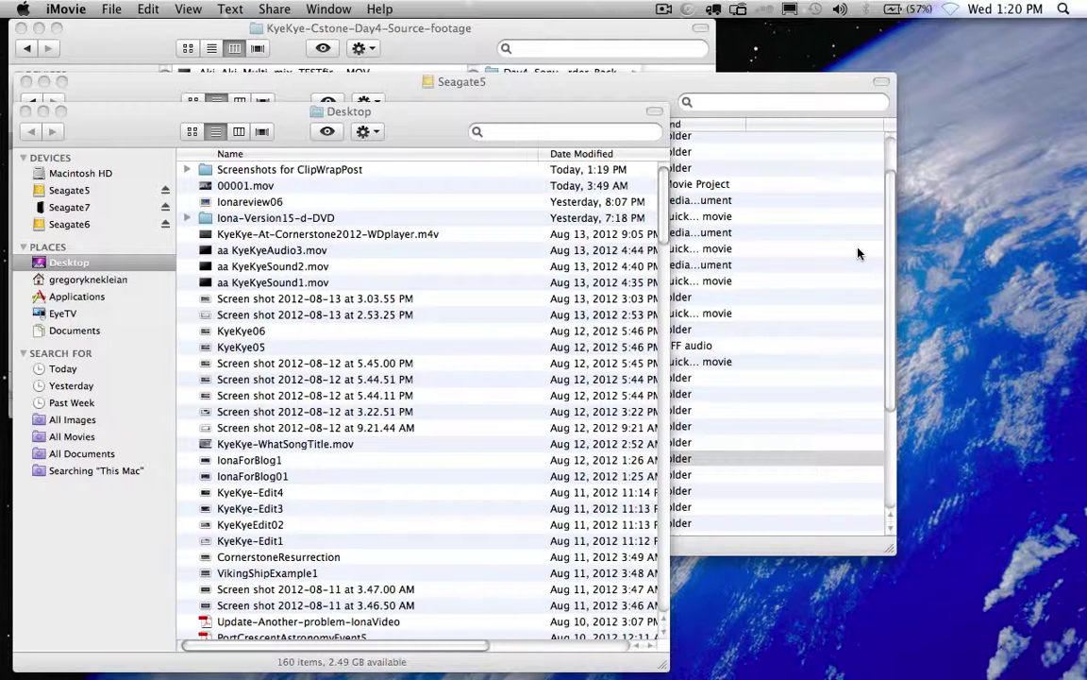
# Bring the Seagate5 listing forward, then expand and collapse Day4-SonyCamcorder-Back
pyautogui.click(572, 87)
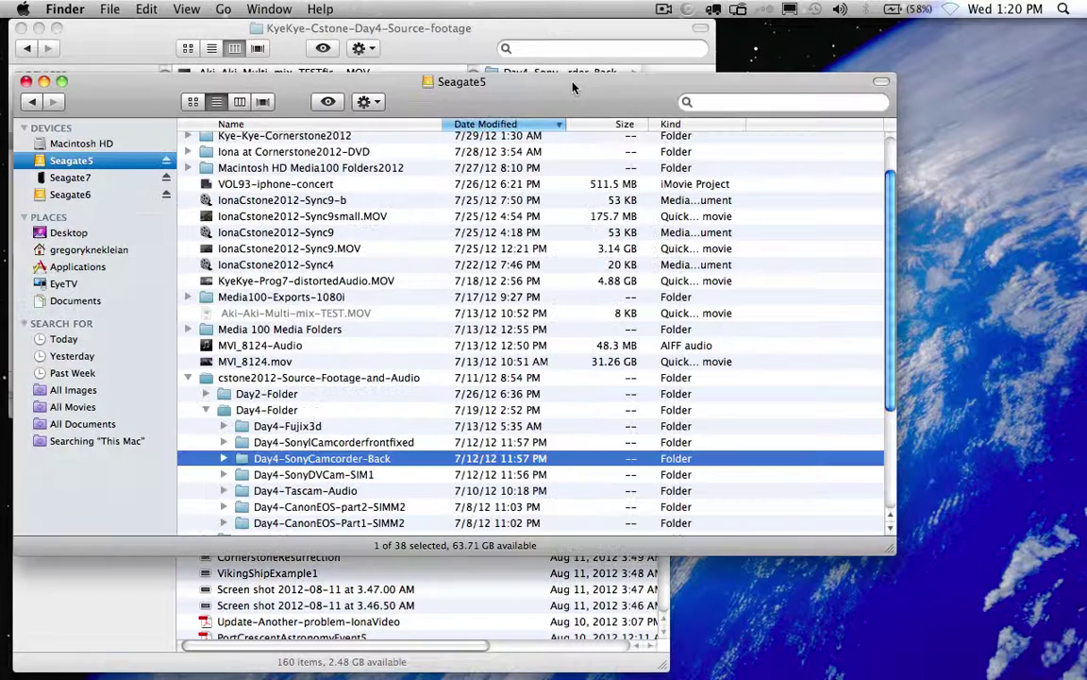
pyautogui.keyDown('alt'); pyautogui.click(223, 458); pyautogui.keyUp('alt')
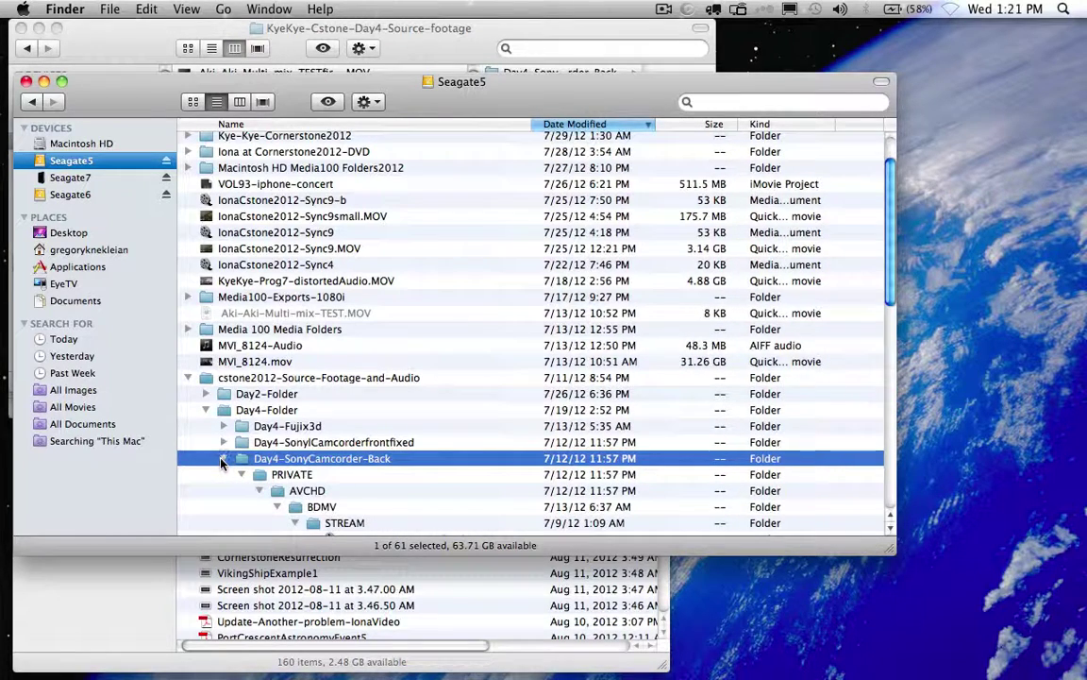
pyautogui.click(223, 460)
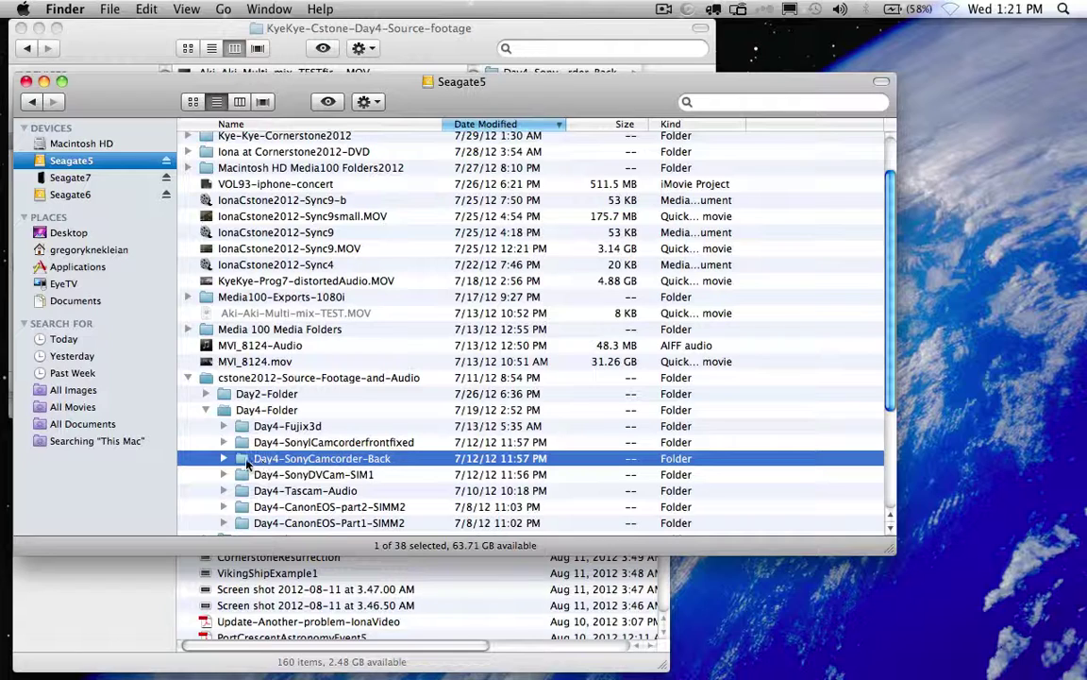
# Open Day4-SonyCamcorder-Back and move Cstone2012-Test-TheChoir001 to the Trash
pyautogui.doubleClick(248, 461)
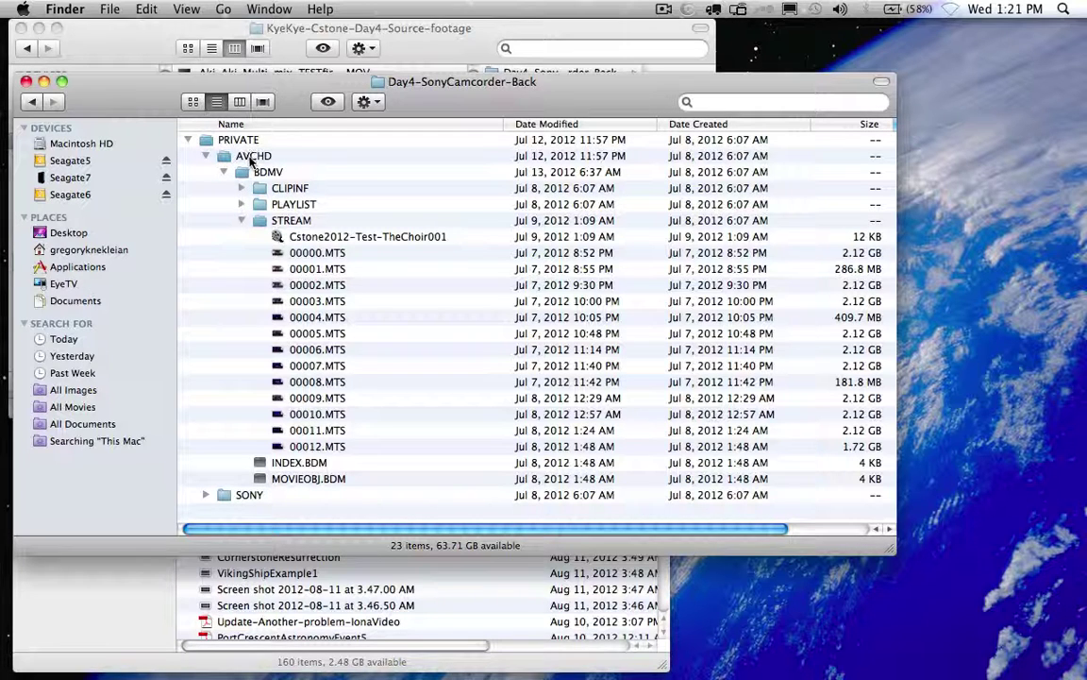
pyautogui.click(317, 238)
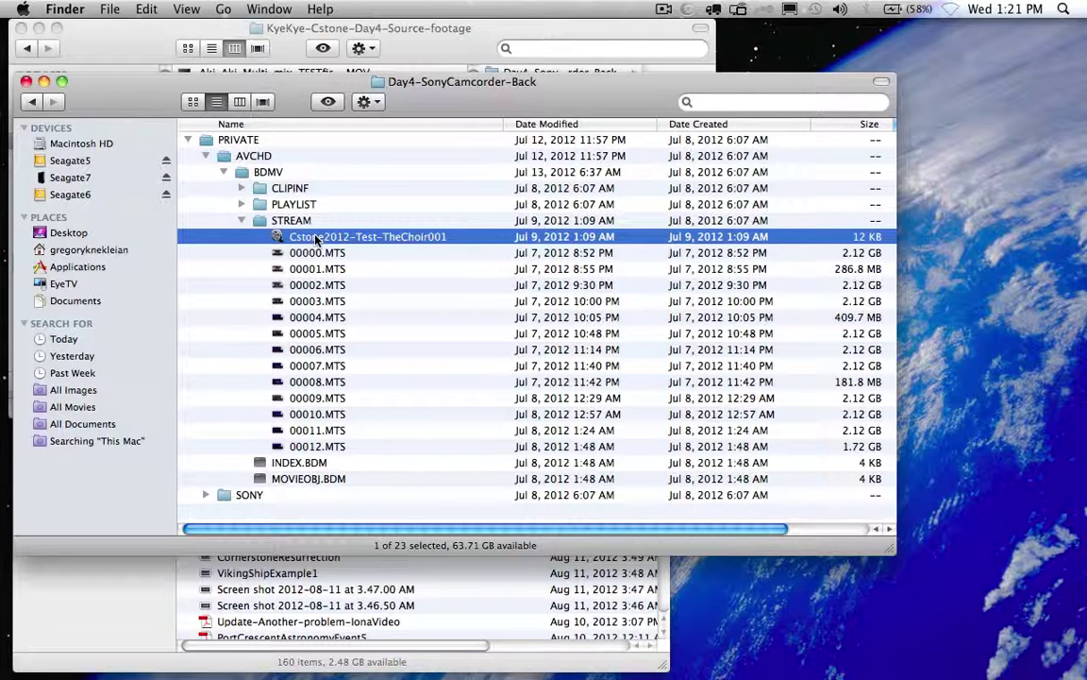
pyautogui.moveTo(316, 238); pyautogui.dragTo(1068, 656)
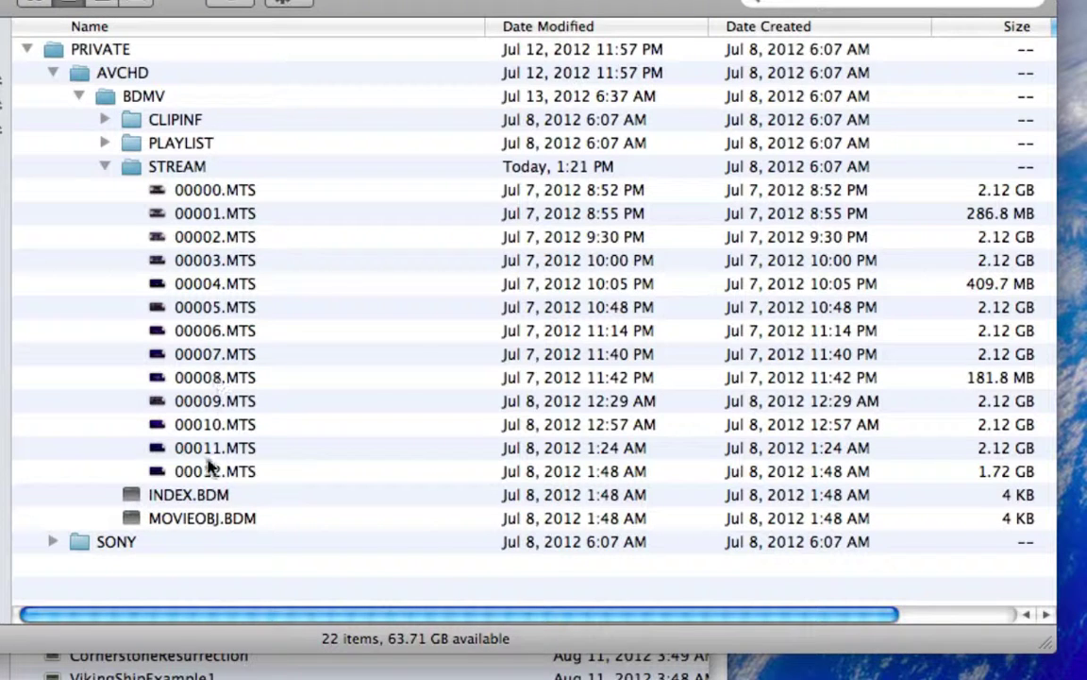
# Select the 00001.MTS clip in STREAM and bring up the File menu
pyautogui.click(200, 194)
pyautogui.click(195, 216)
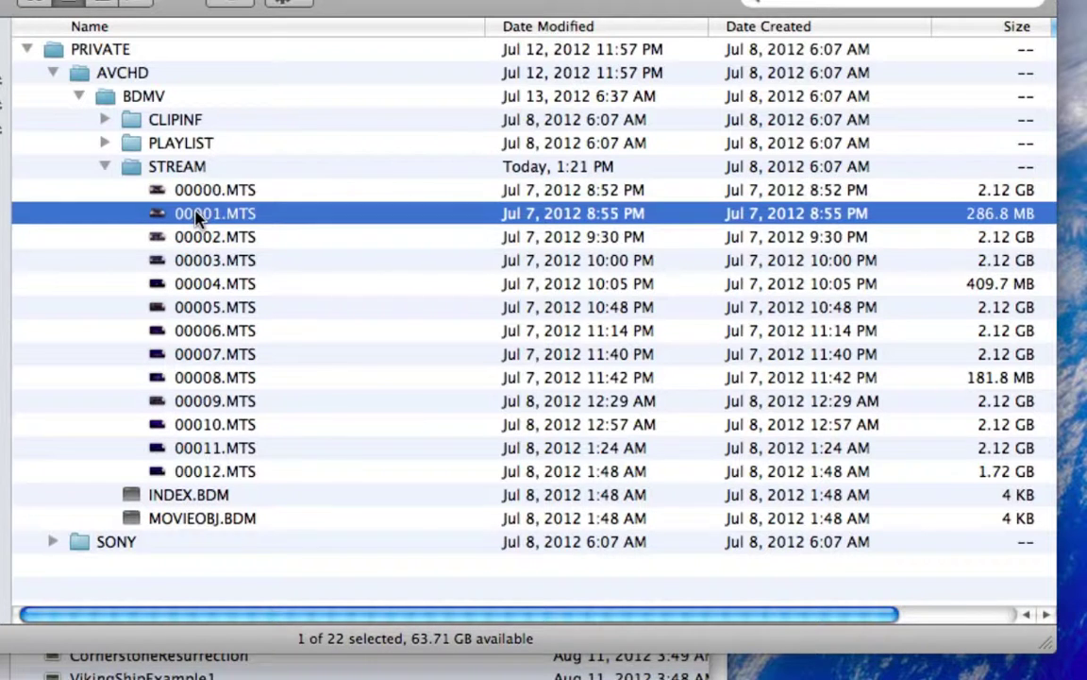
pyautogui.click(180, 188)
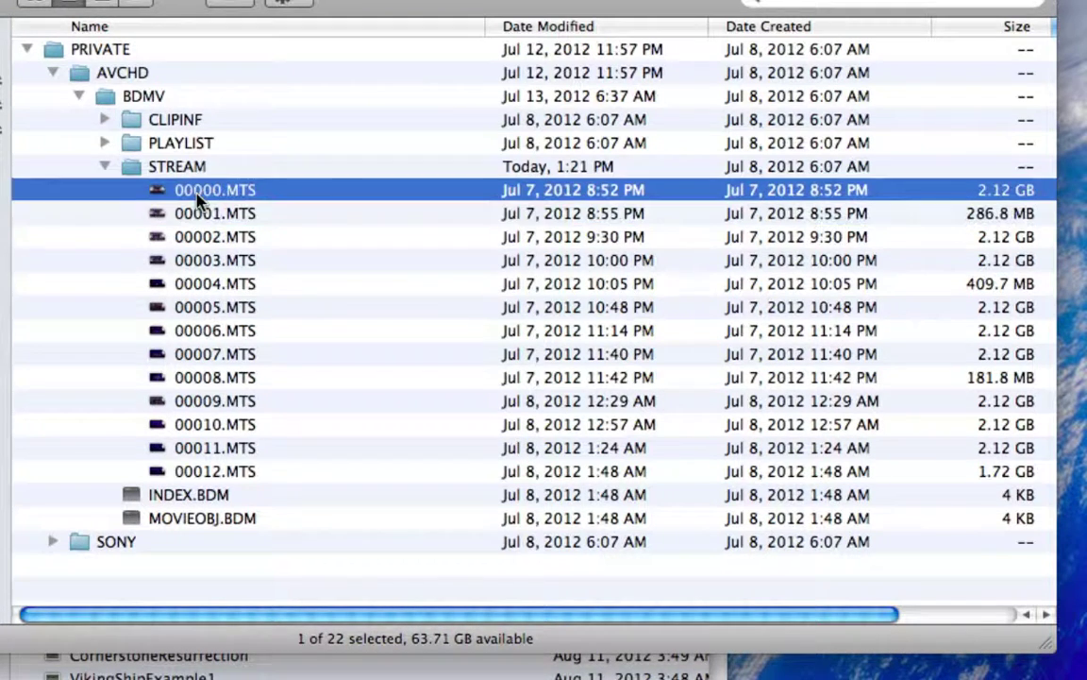
pyautogui.click(180, 209)
pyautogui.click(110, 9)
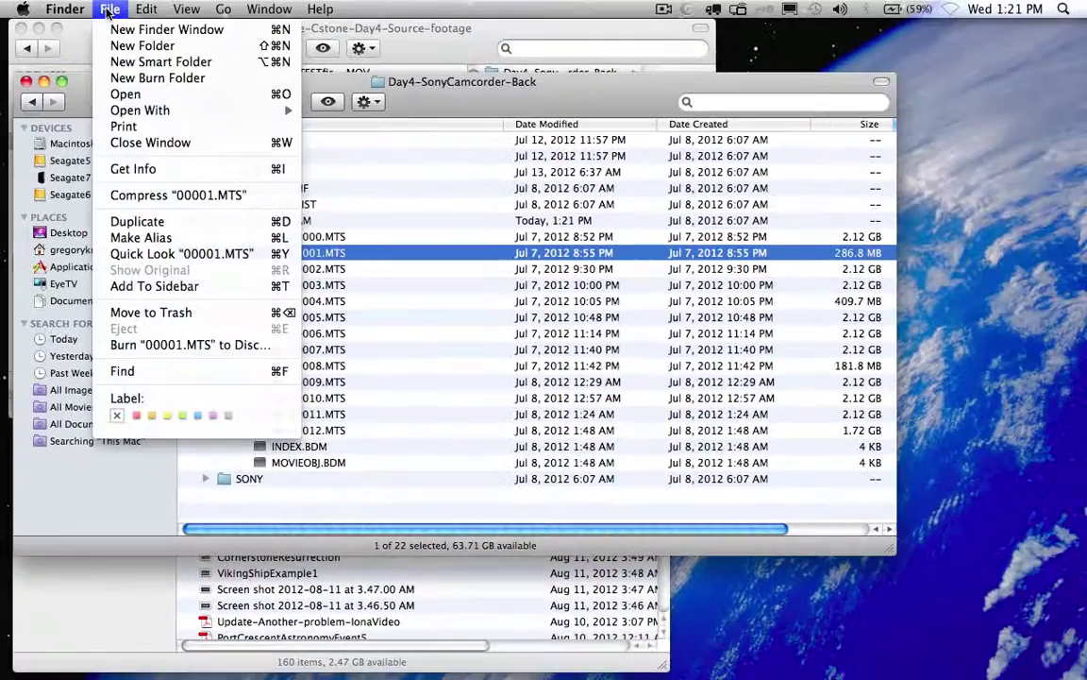
pyautogui.click(172, 171)
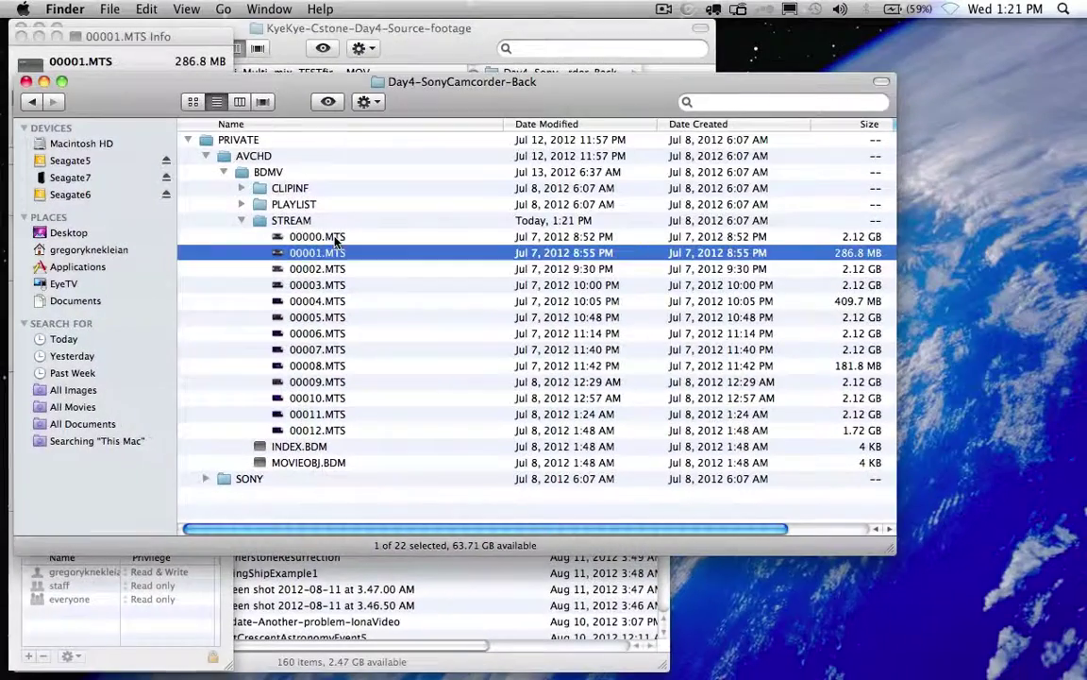
pyautogui.click(682, 24)
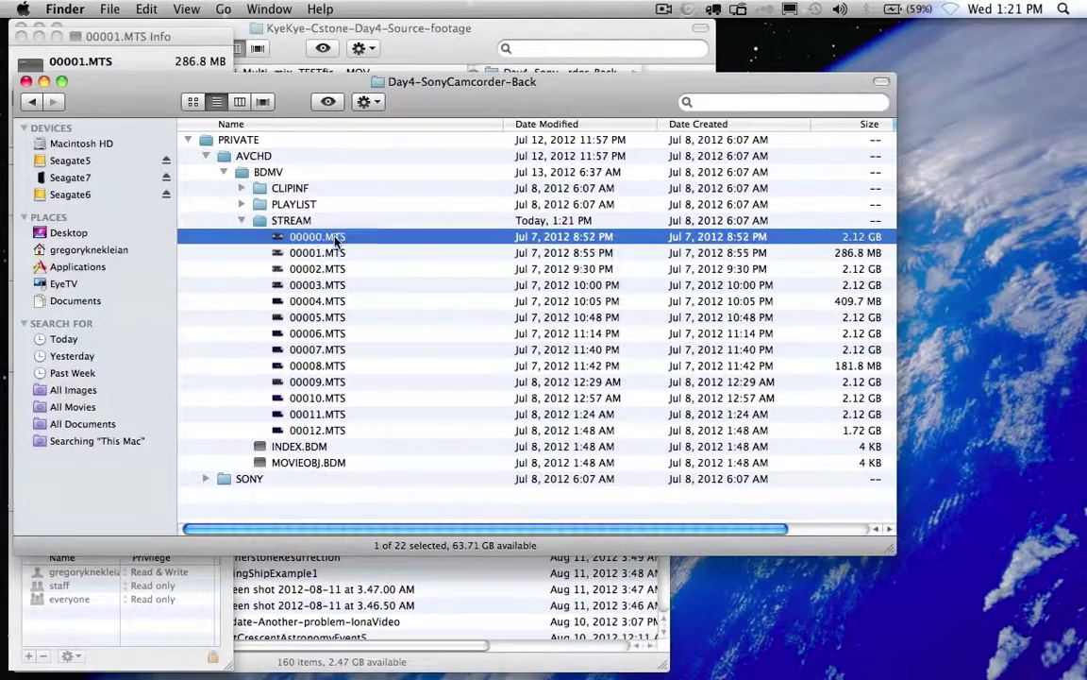
pyautogui.click(21, 36)
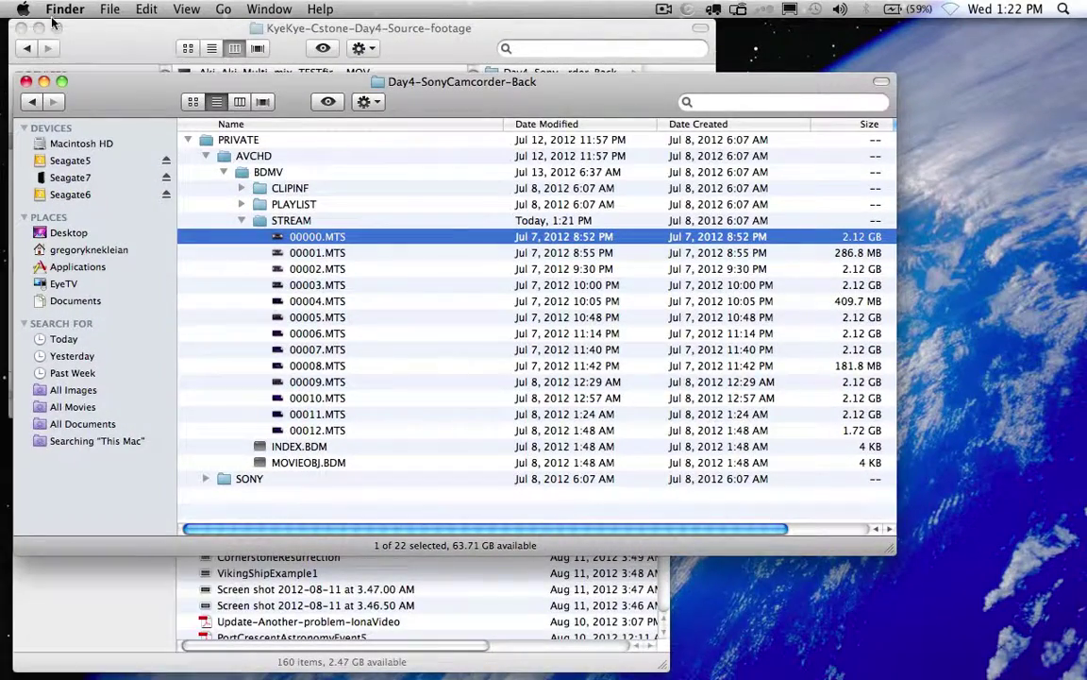
pyautogui.click(110, 8)
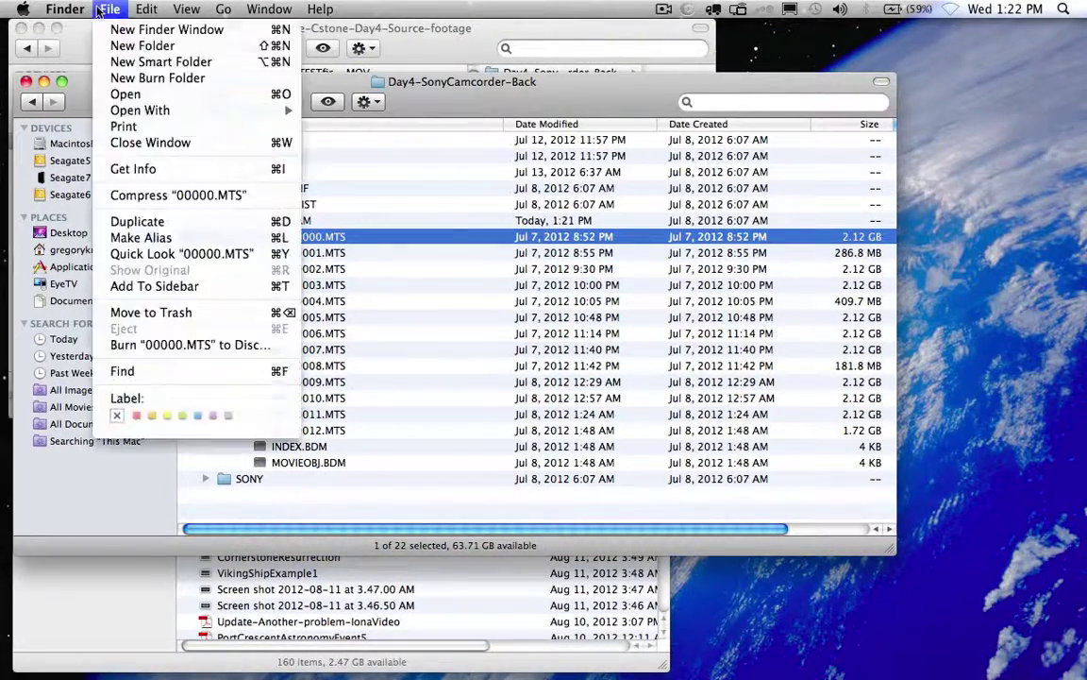
pyautogui.click(144, 169)
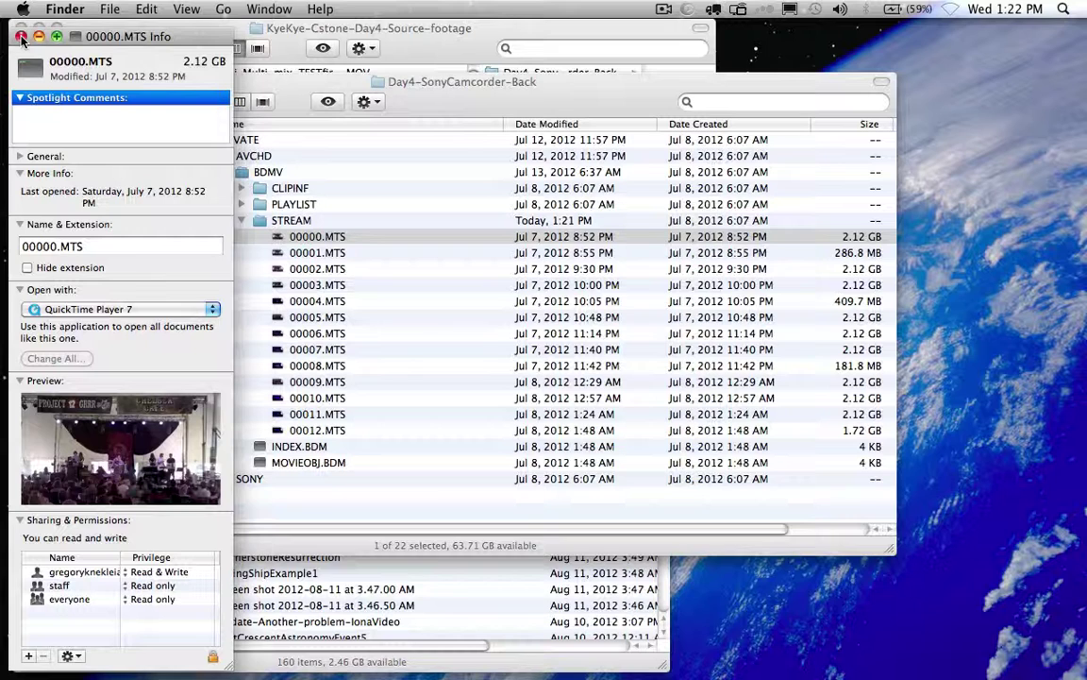
pyautogui.click(20, 38)
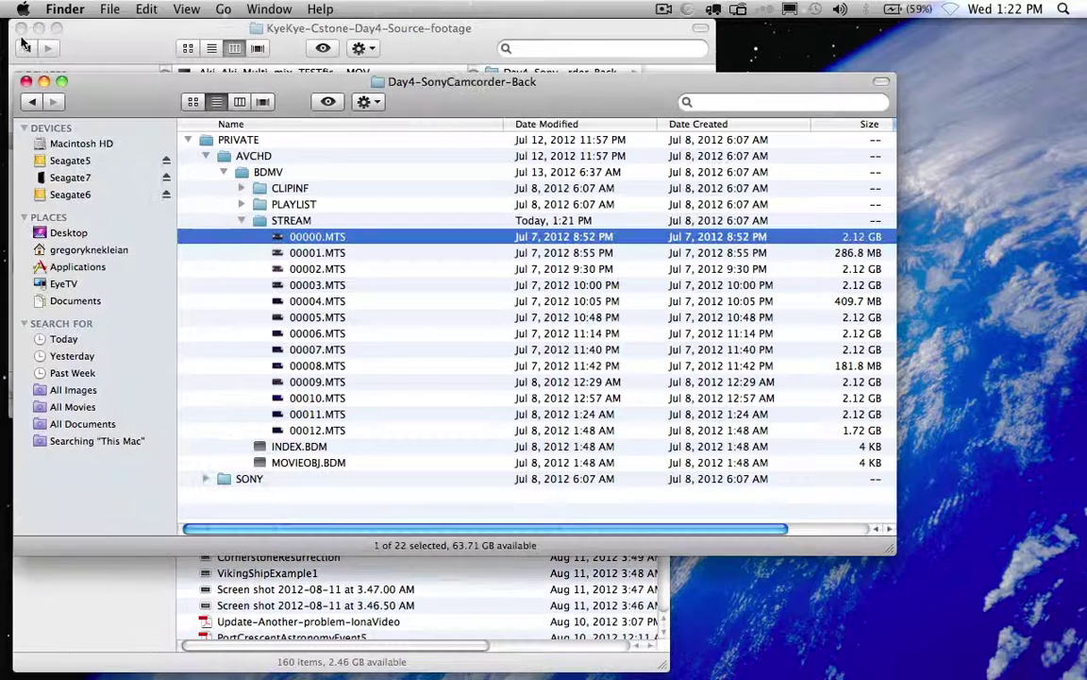
pyautogui.click(351, 251)
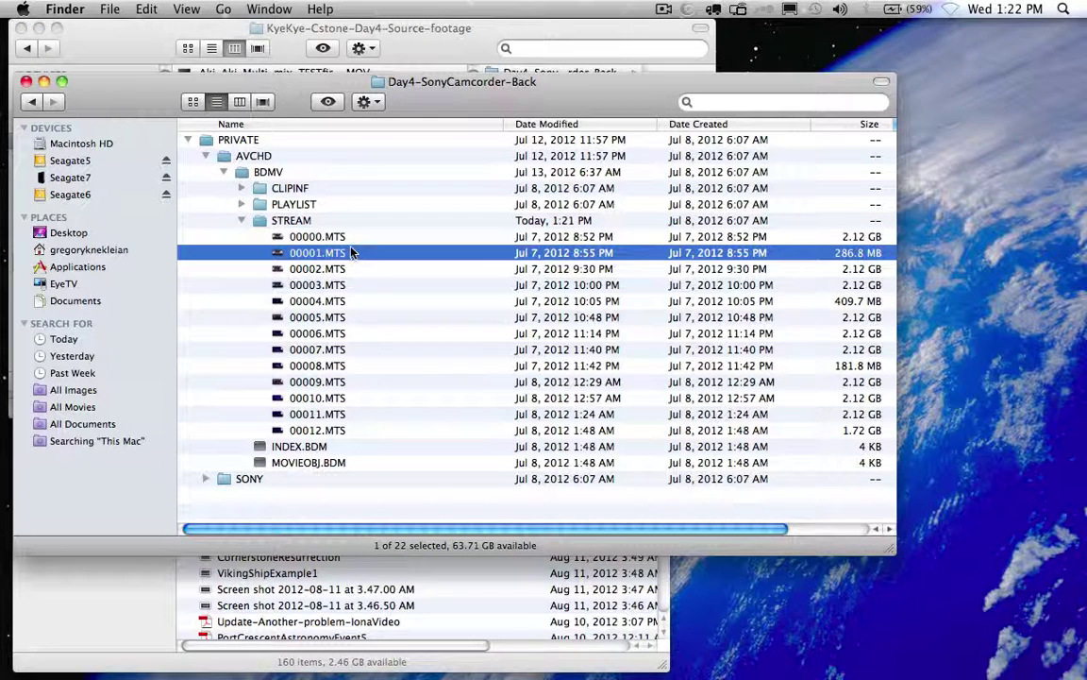
pyautogui.click(343, 241)
pyautogui.click(341, 252)
pyautogui.click(335, 271)
pyautogui.click(102, 12)
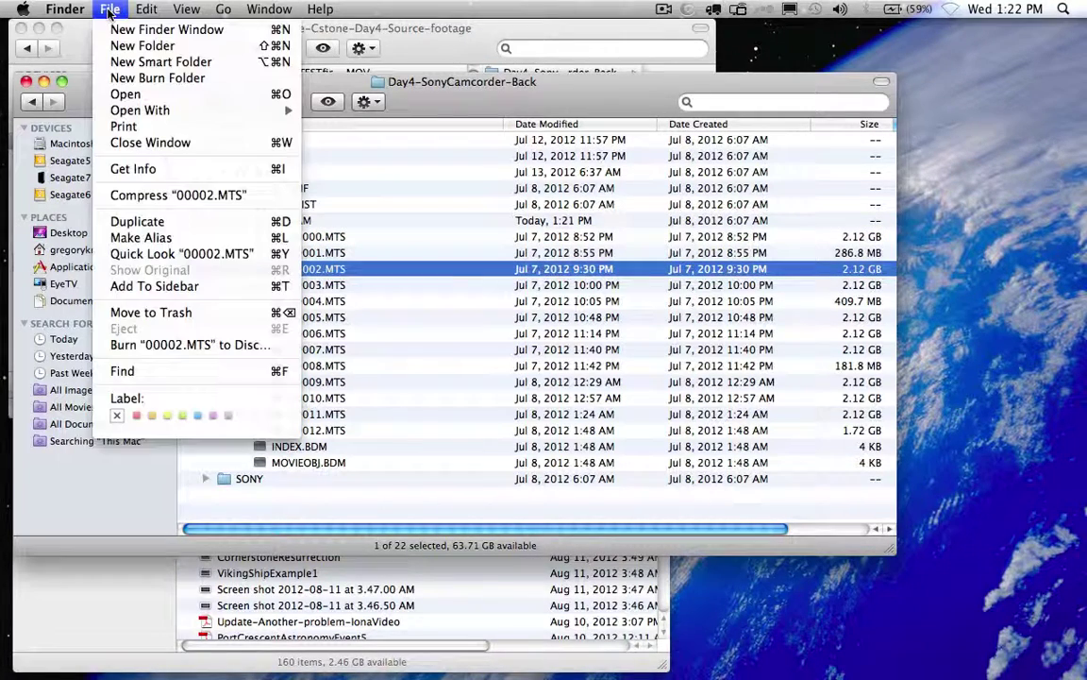
pyautogui.moveTo(81, 14)
pyautogui.click(132, 169)
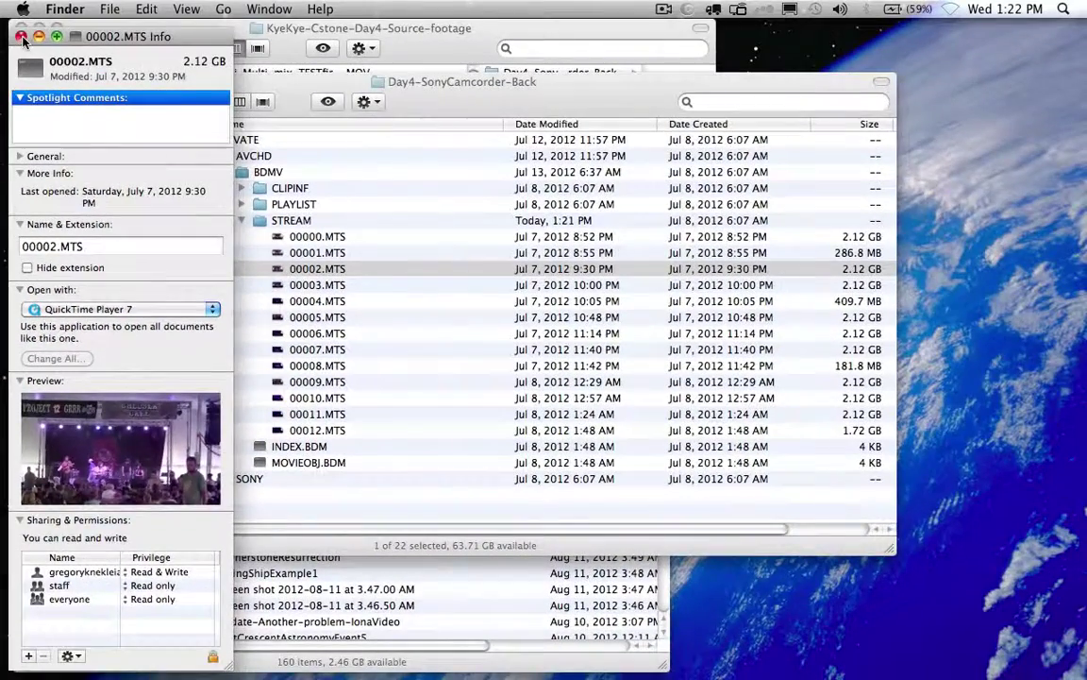
pyautogui.click(21, 37)
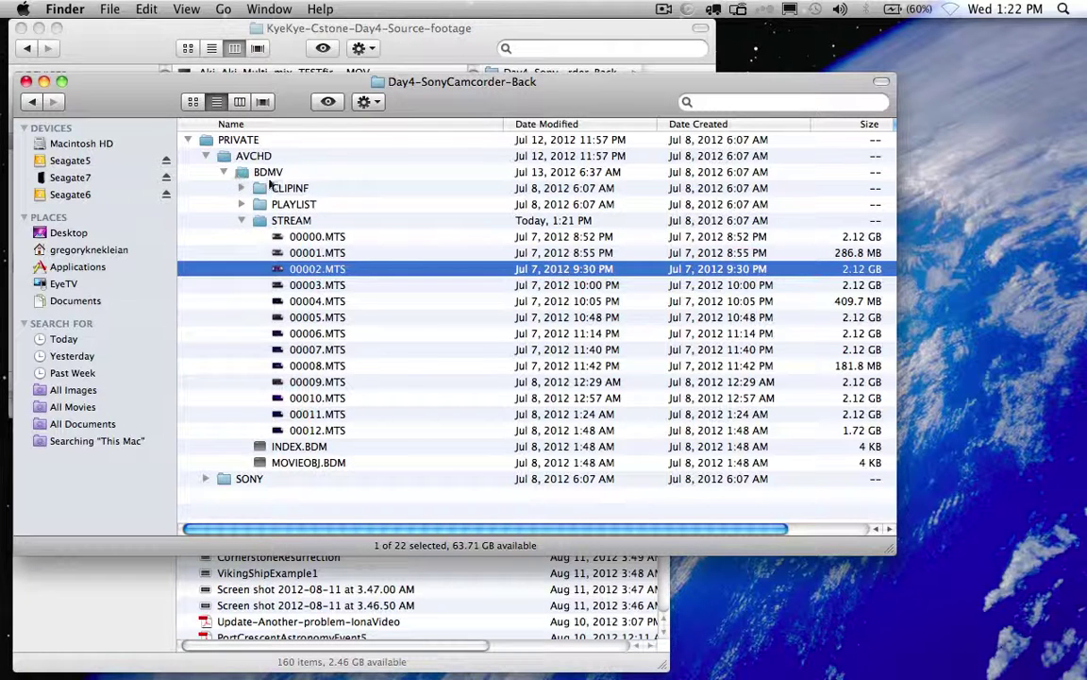
# Select the 00001.MTS clip, stepping between it and 00000.MTS
pyautogui.click(310, 240)
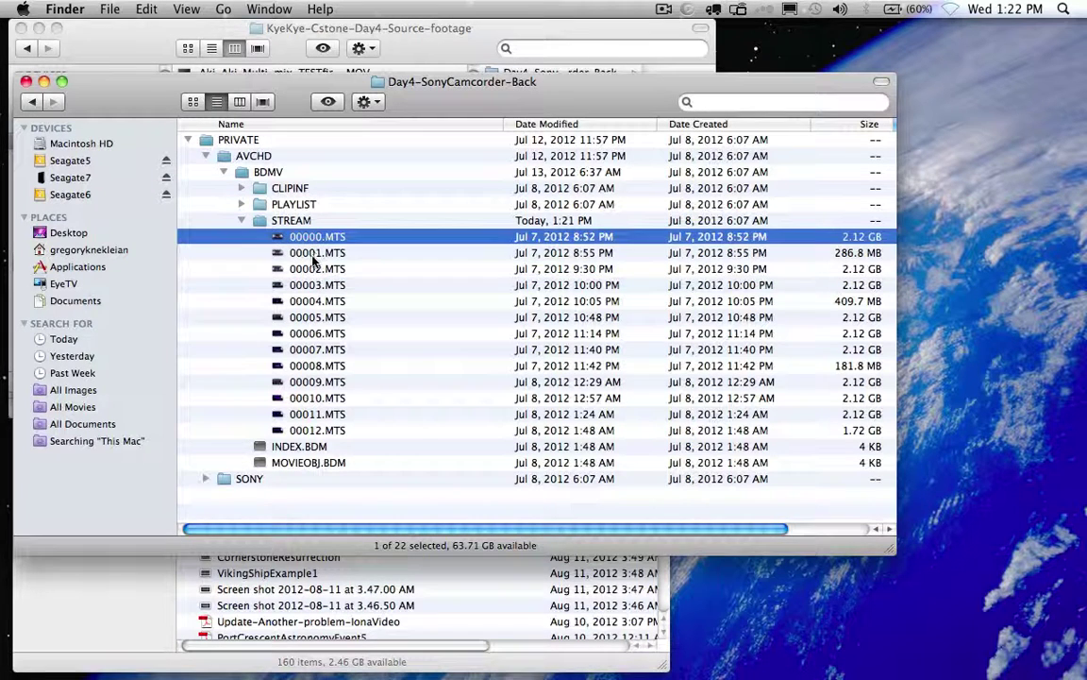
pyautogui.click(316, 255)
pyautogui.press('Up')
pyautogui.press('Down')
pyautogui.press('Up')
pyautogui.press('Down')
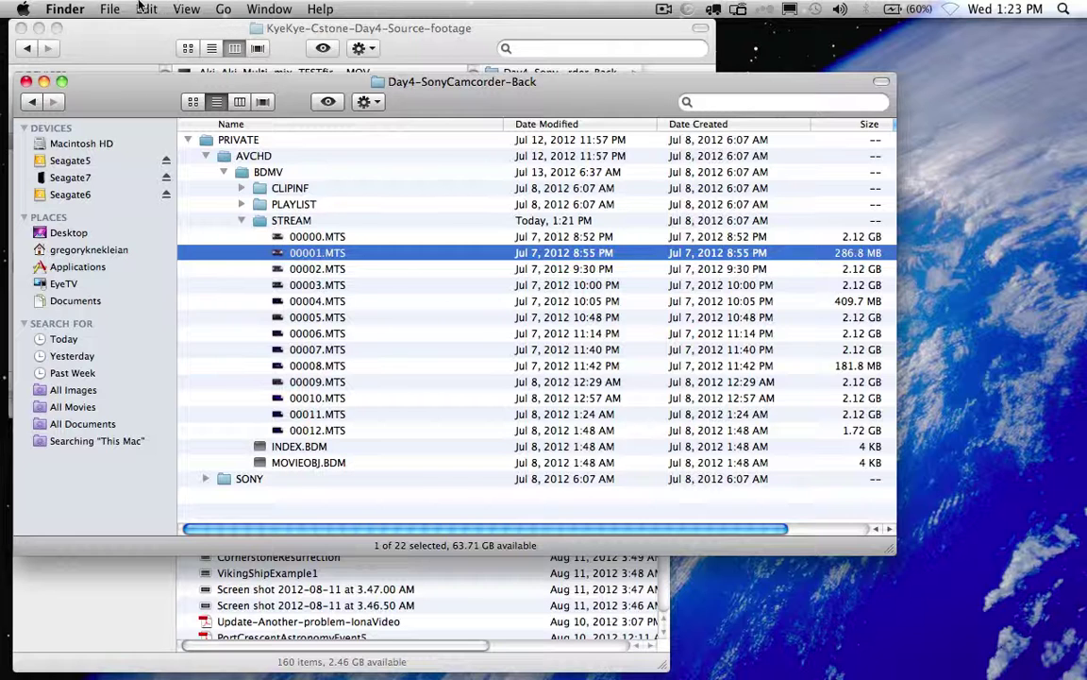
# Try opening 00001.MTS in QuickTime Player 7, dismiss the error, and return to the Day4 footage window
pyautogui.click(109, 10)
pyautogui.moveTo(151, 106)
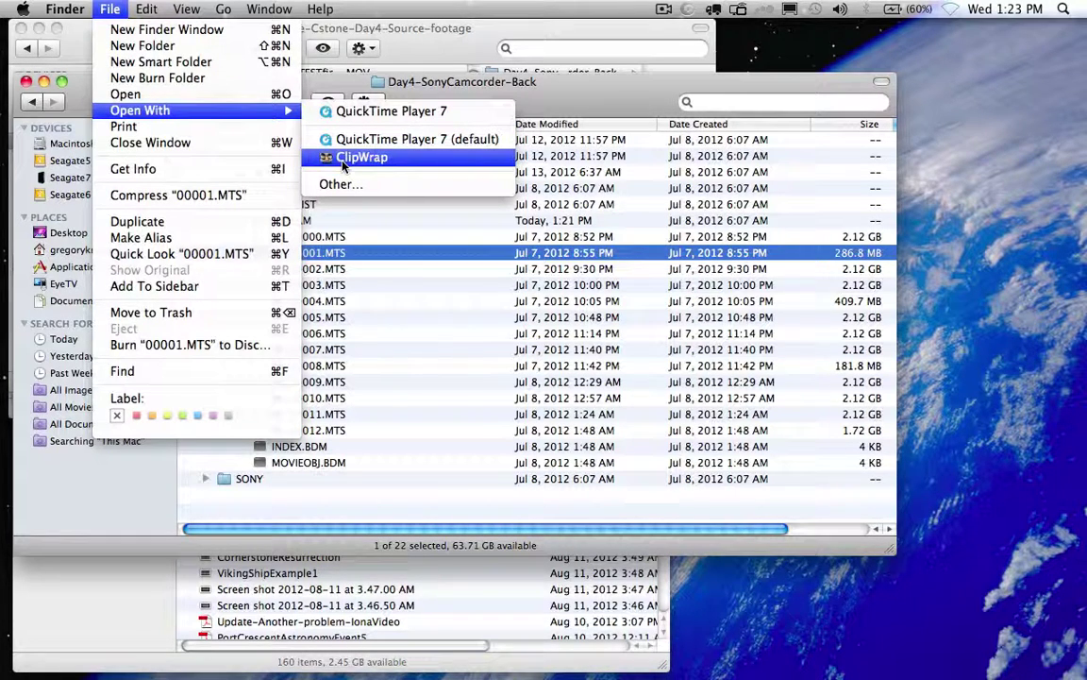
pyautogui.click(385, 115)
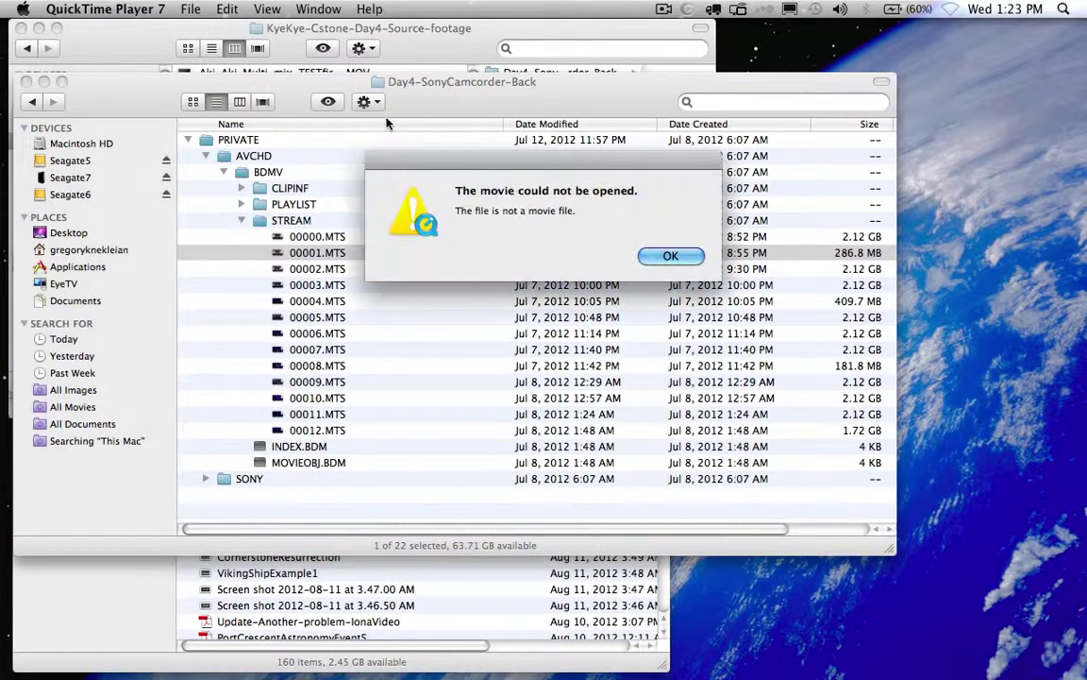
pyautogui.click(676, 256)
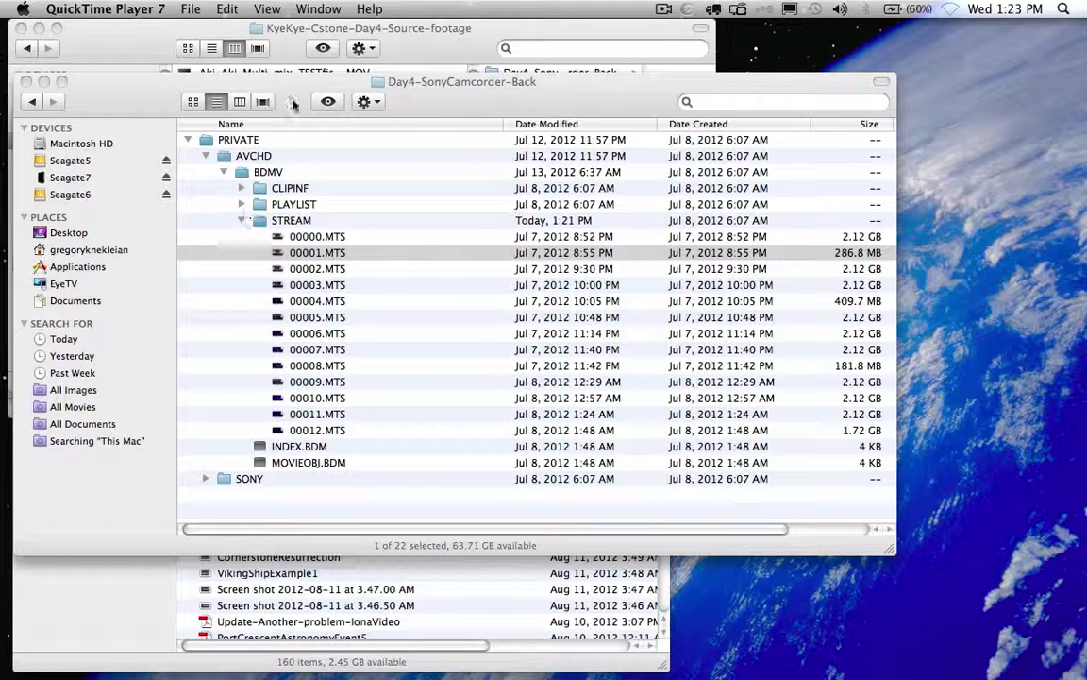
pyautogui.click(401, 35)
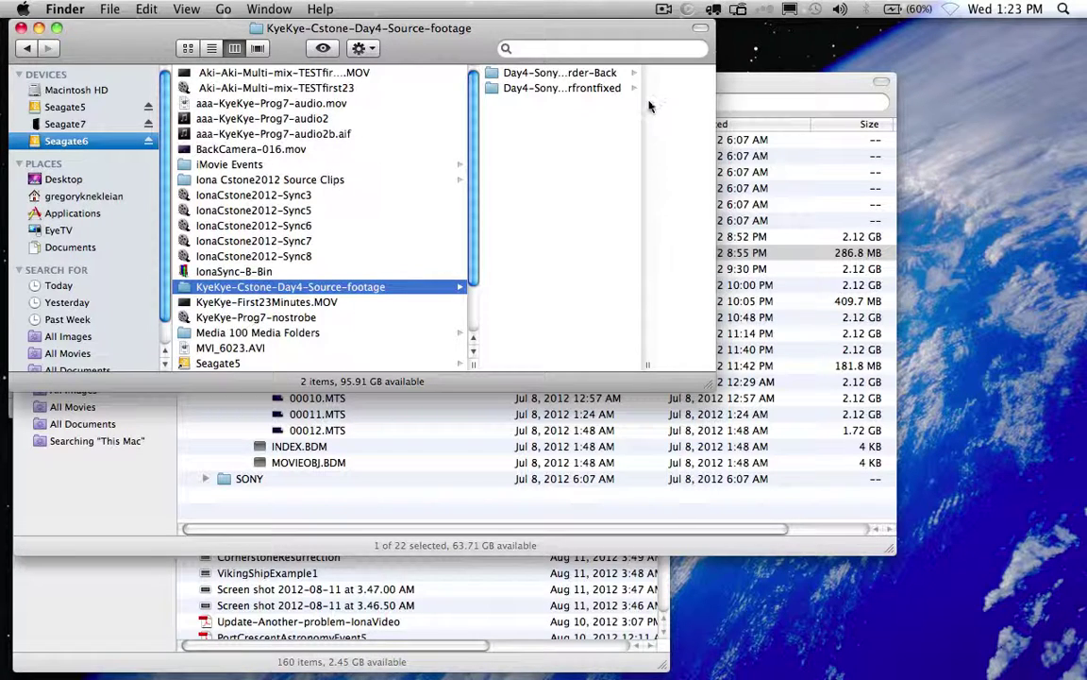
# Drill down through PRIVATE, AVCHD and BDMV to the STREAM folder
pyautogui.click(580, 75)
pyautogui.click(580, 76)
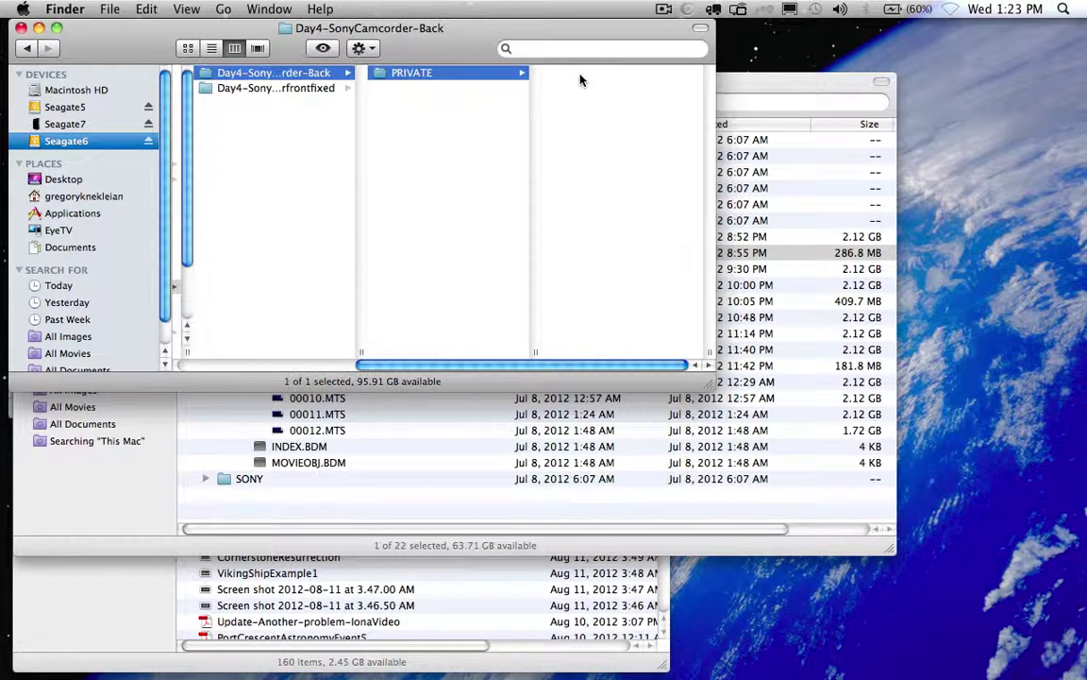
pyautogui.click(581, 76)
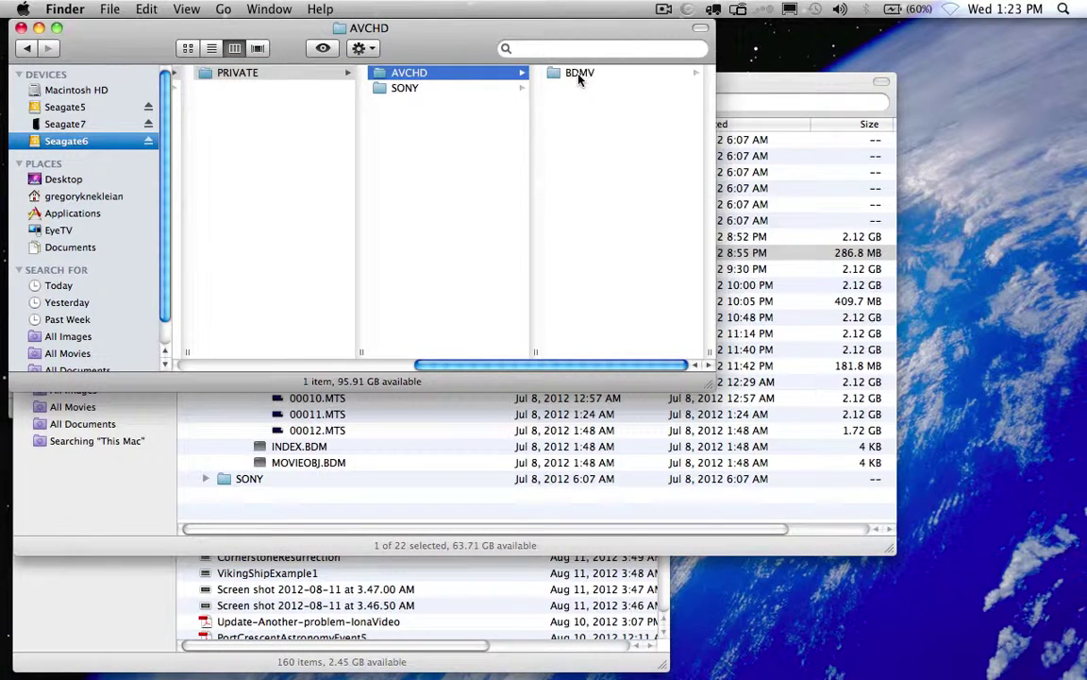
pyautogui.click(581, 75)
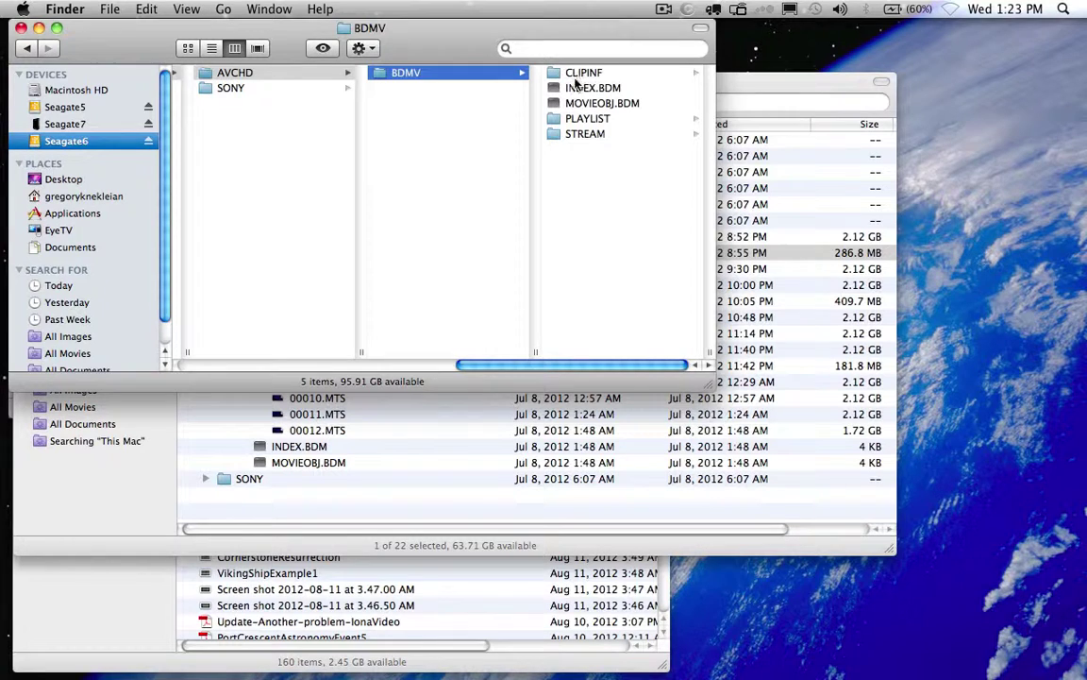
pyautogui.click(583, 134)
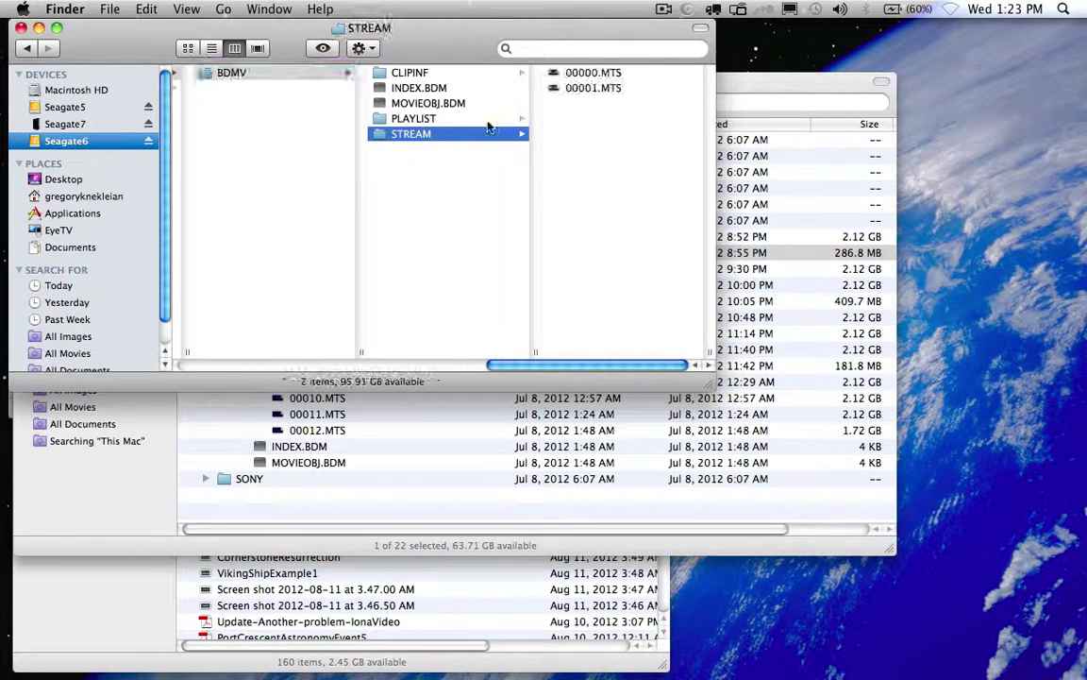
# Preview 00000.MTS and 00001.MTS, then go back up to Day4-SonyCamcorder-Back
pyautogui.click(593, 78)
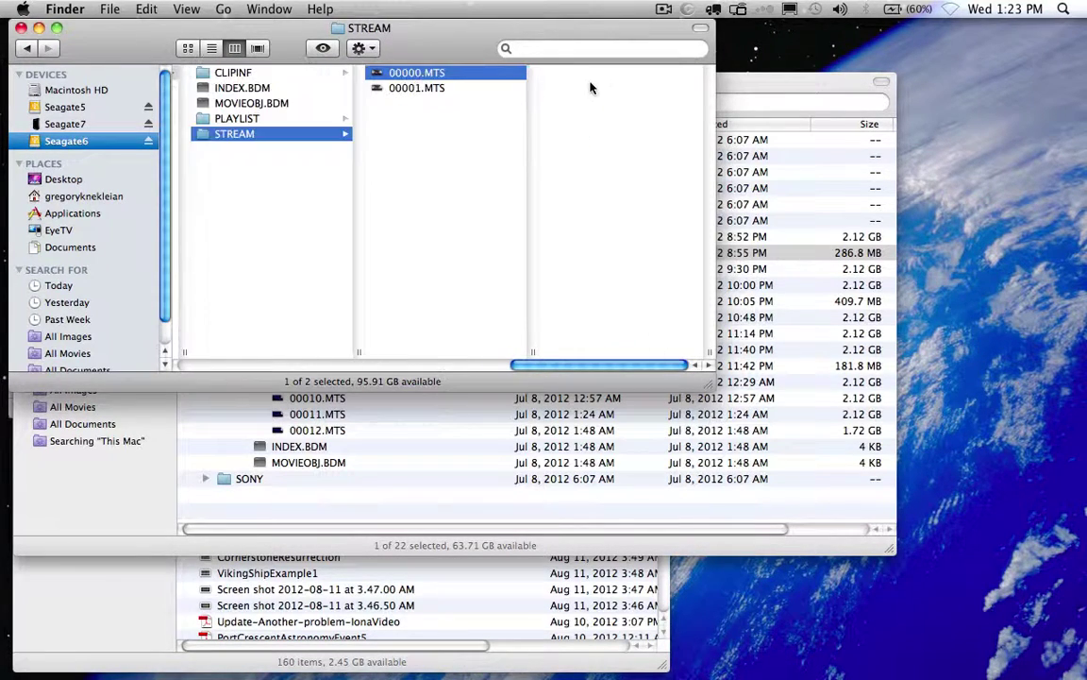
pyautogui.click(430, 88)
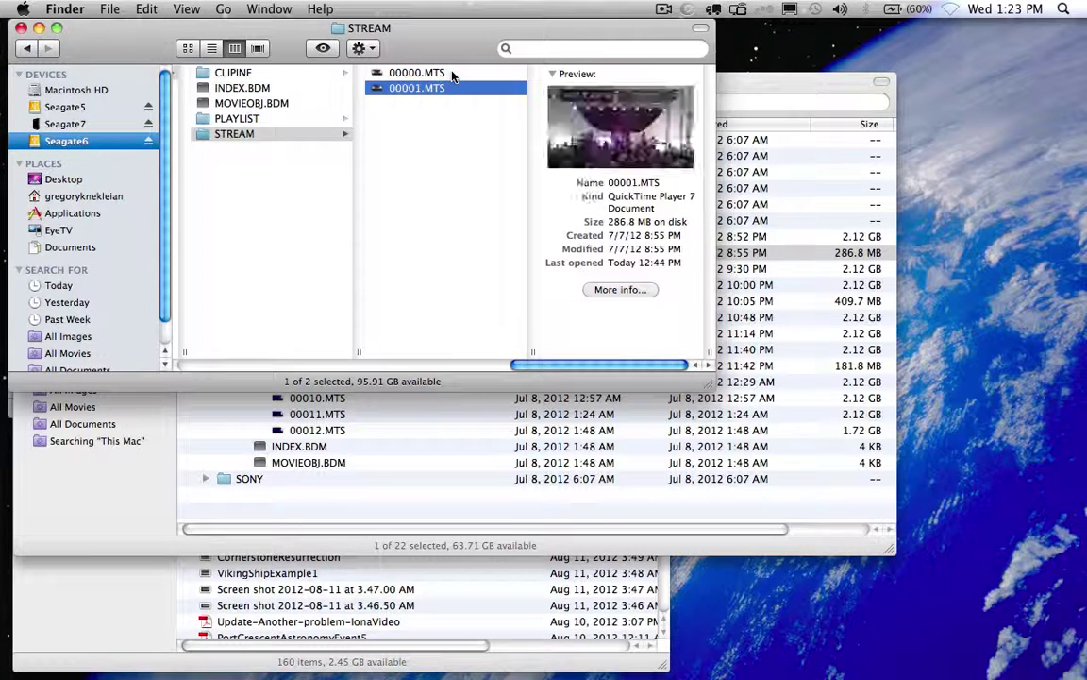
pyautogui.click(451, 74)
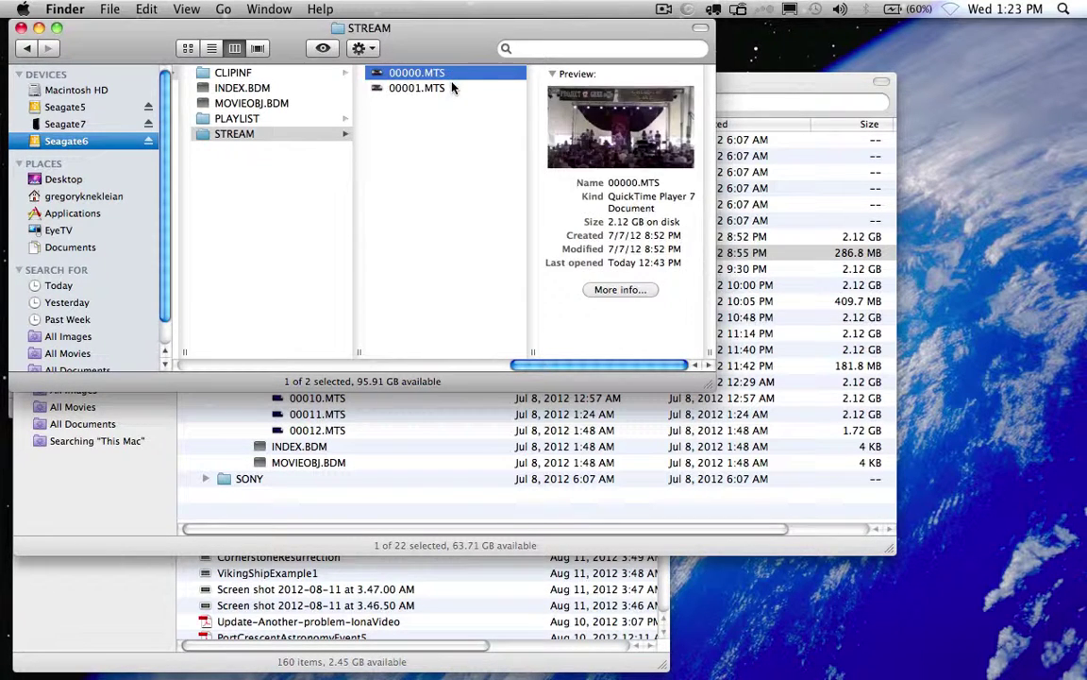
pyautogui.press('Down')
pyautogui.press('Up')
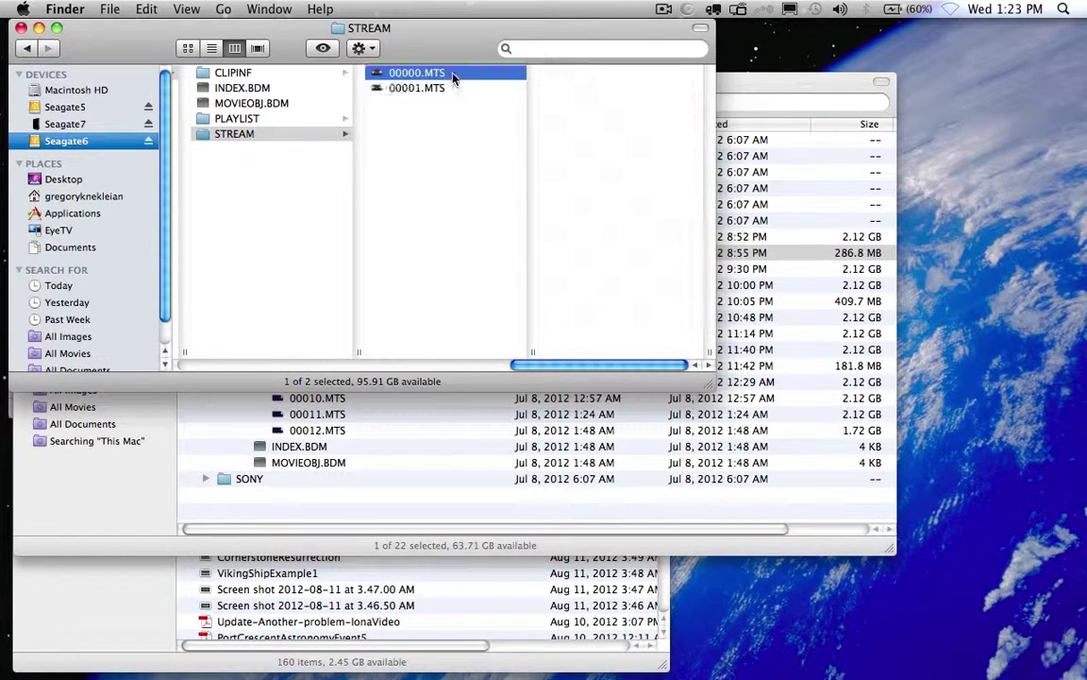
pyautogui.press('Down')
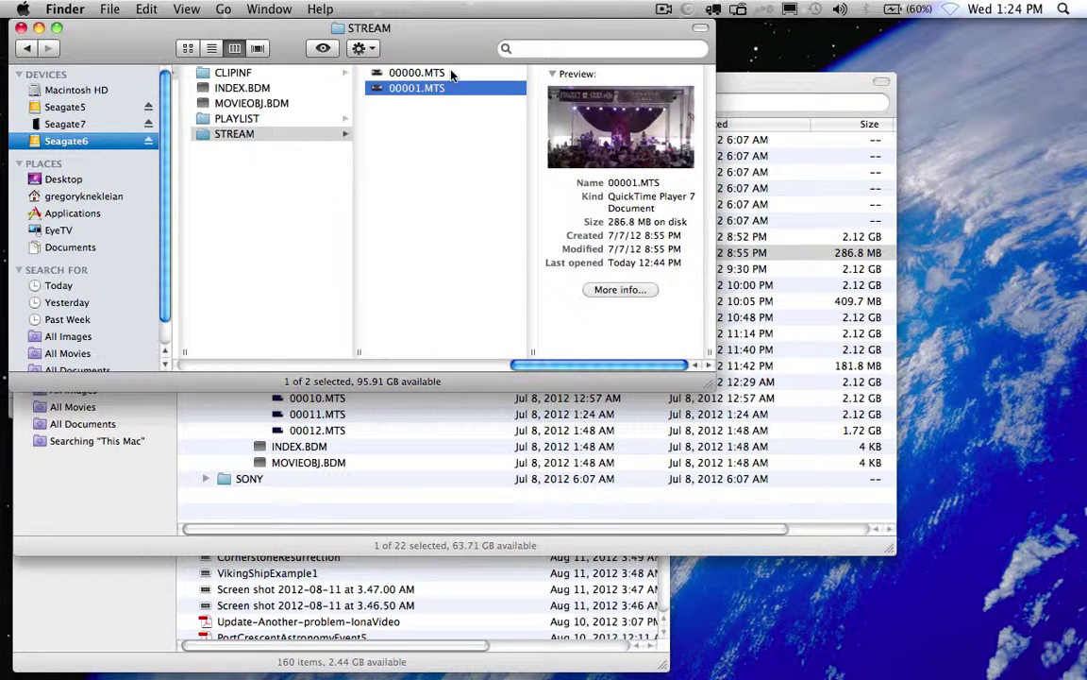
pyautogui.press('Up')
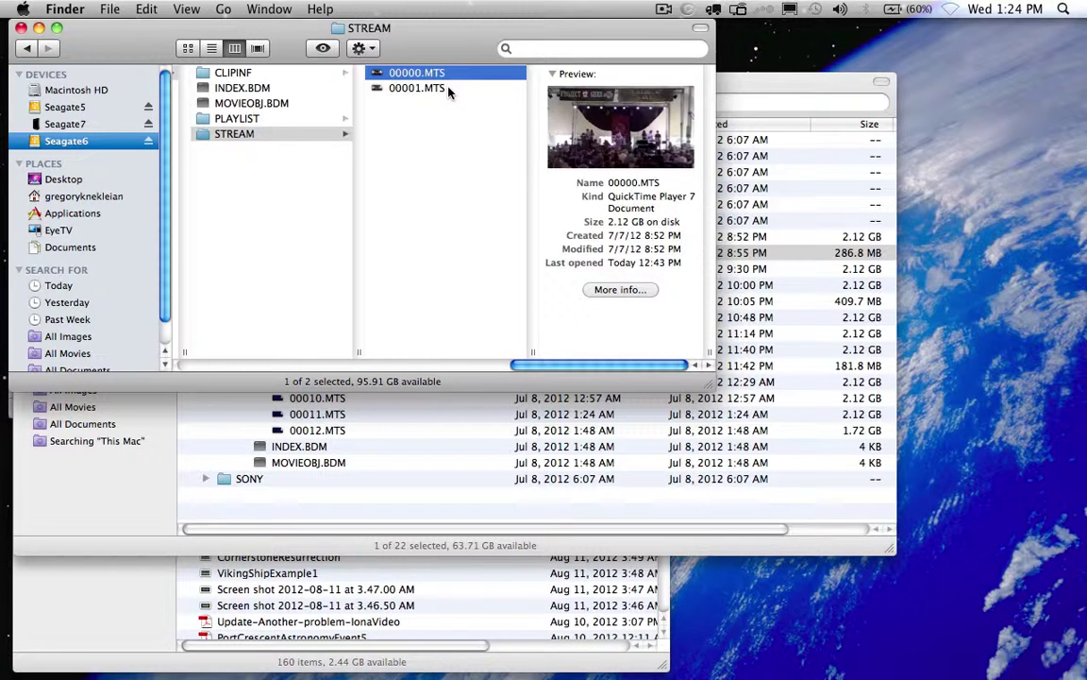
pyautogui.hscroll(-10, 303, 145)
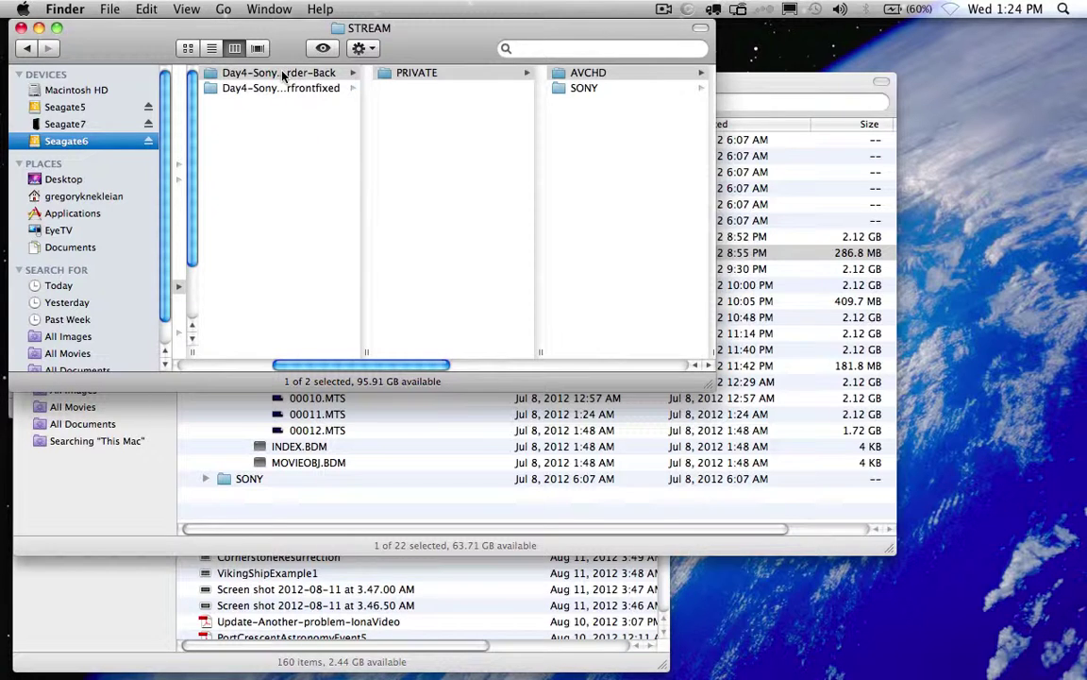
pyautogui.click(282, 75)
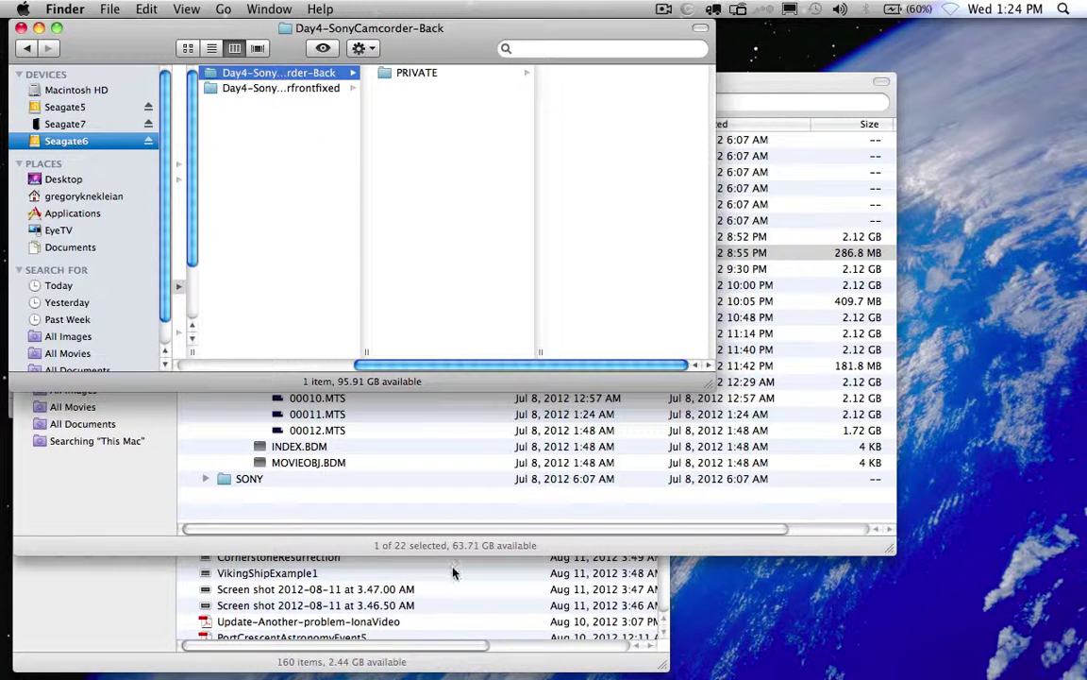
pyautogui.moveTo(264, 672)
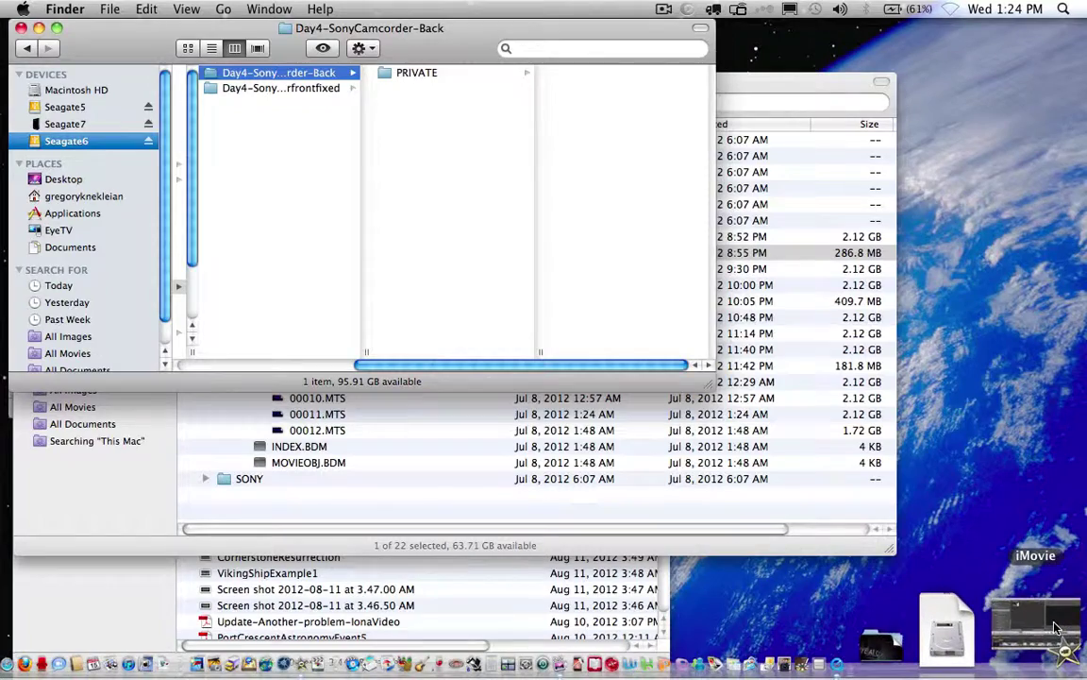
# Launch iMovie and start importing movies from disk
pyautogui.click(1056, 627)
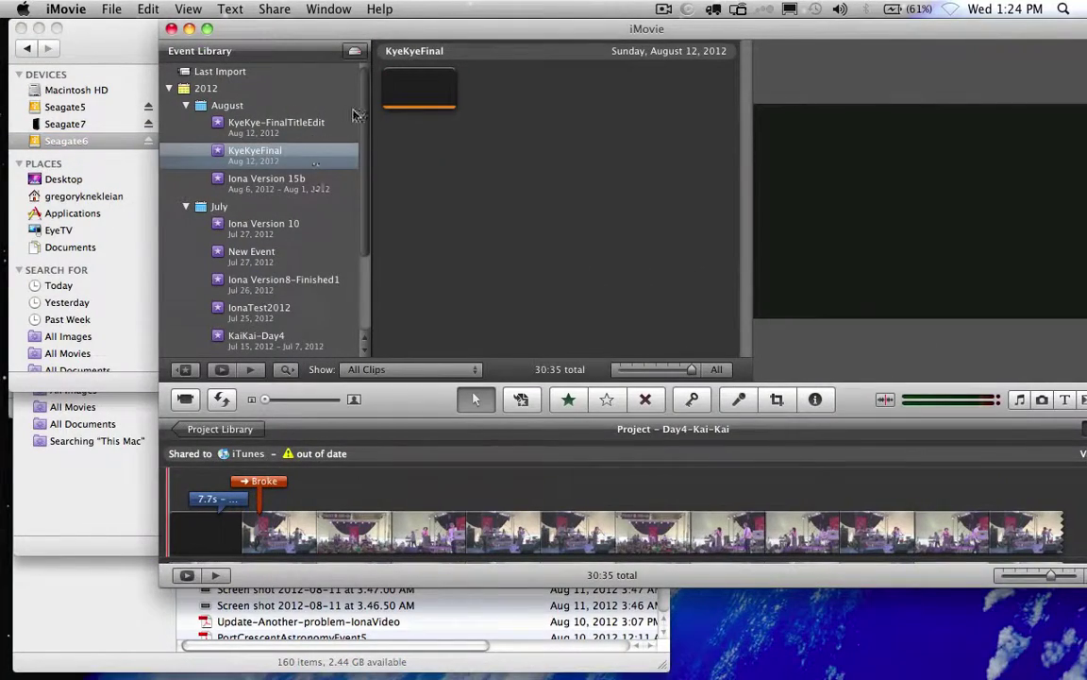
pyautogui.moveTo(384, 37); pyautogui.dragTo(261, 51)
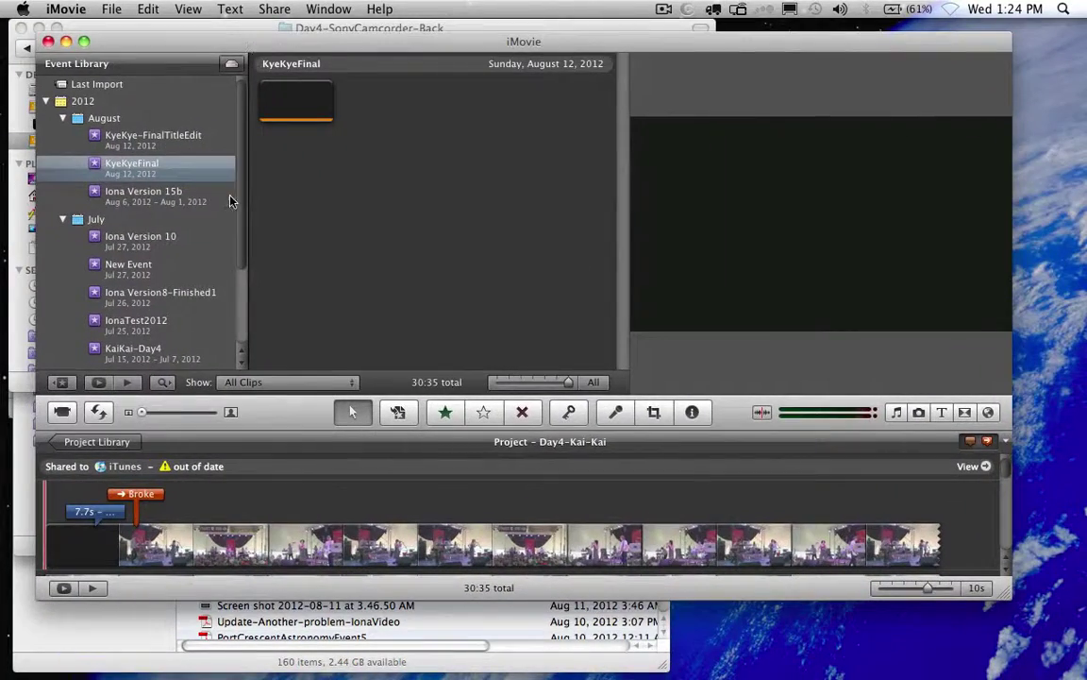
pyautogui.click(112, 11)
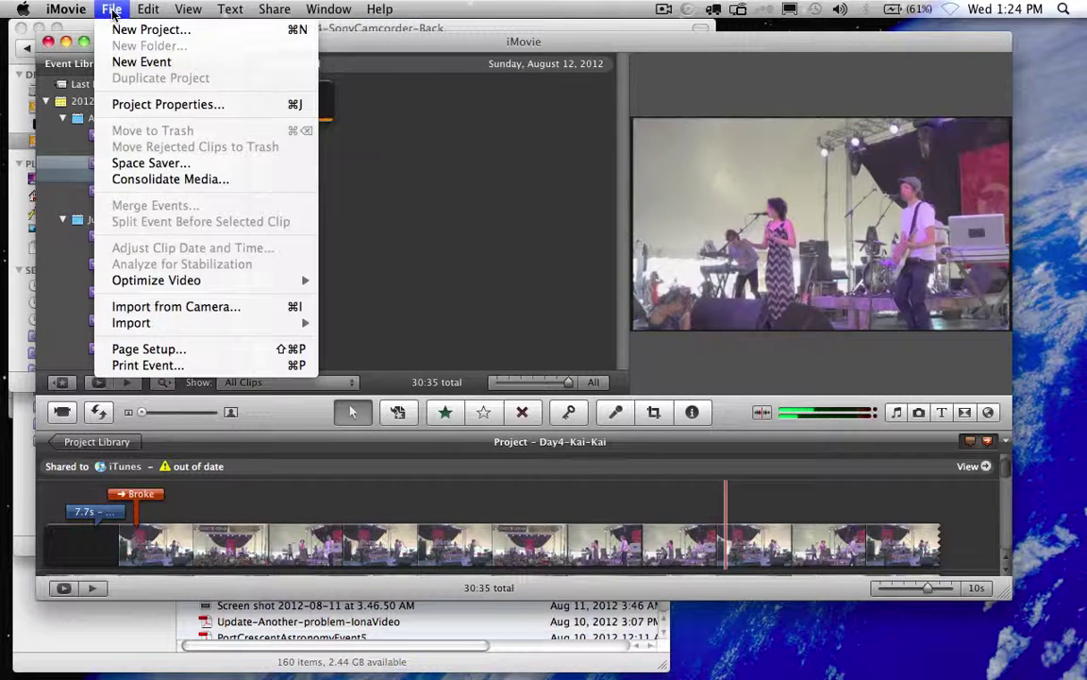
pyautogui.moveTo(141, 327)
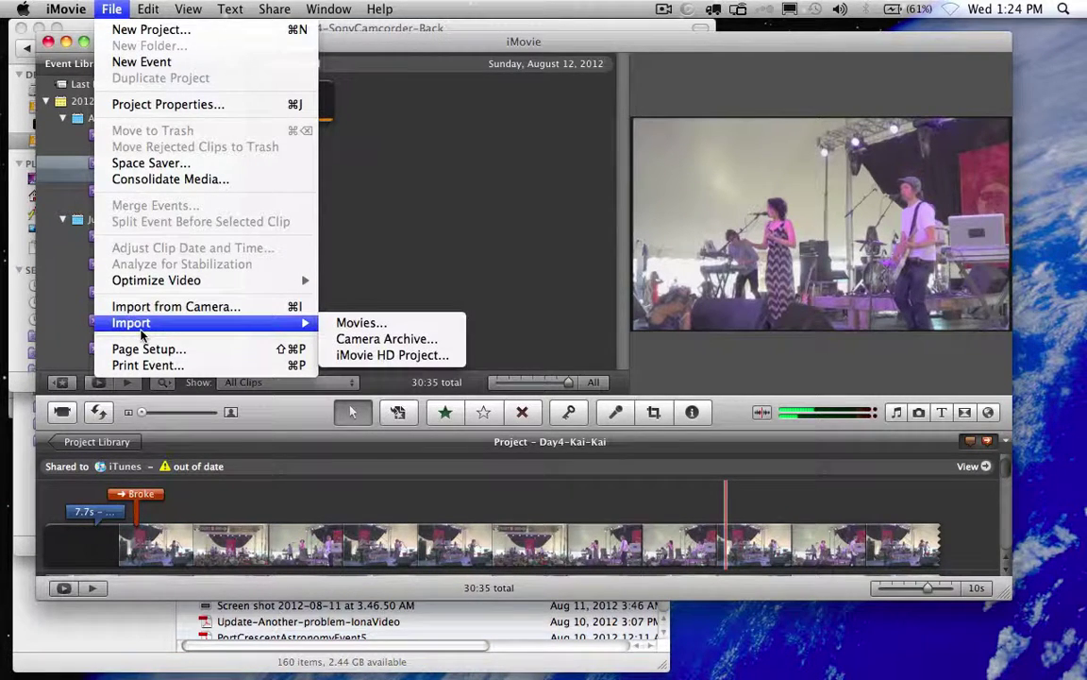
pyautogui.click(342, 324)
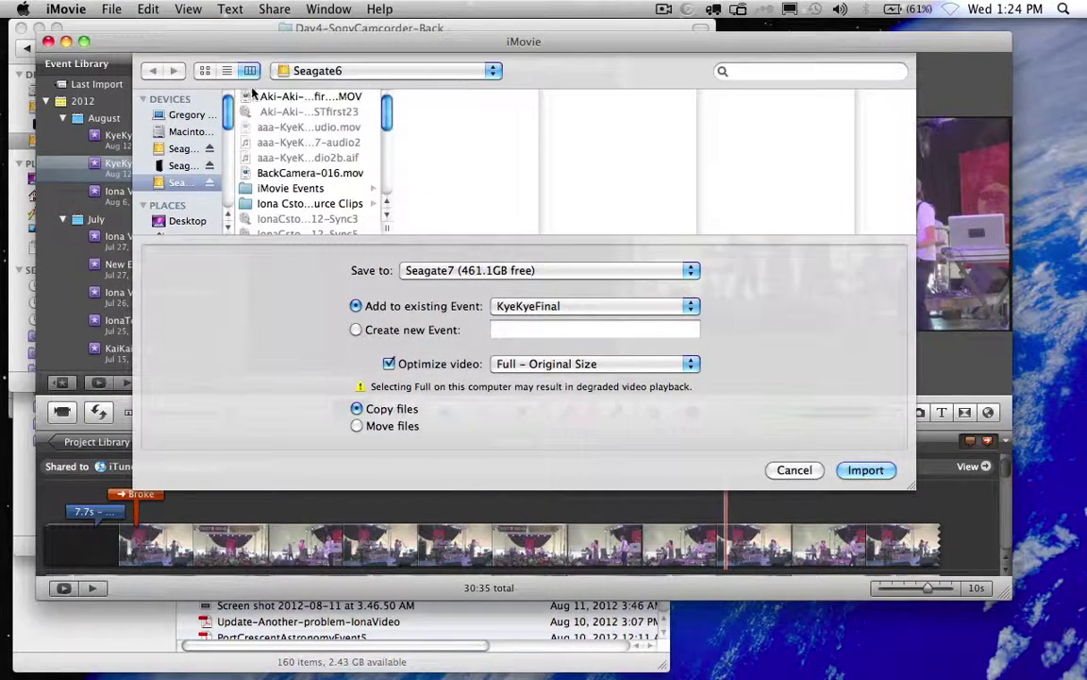
# Preview the Canon EOS MVI_8106/8107 and iPhone IMG_8097/8098 clips in the import dialog
pyautogui.click(327, 204)
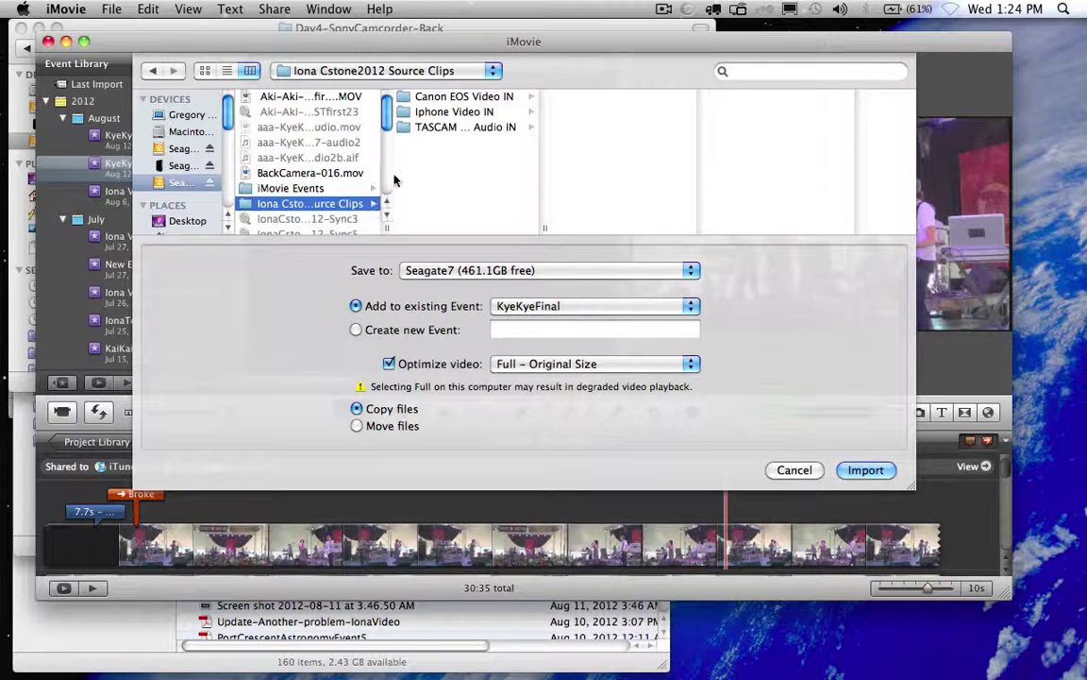
pyautogui.click(476, 100)
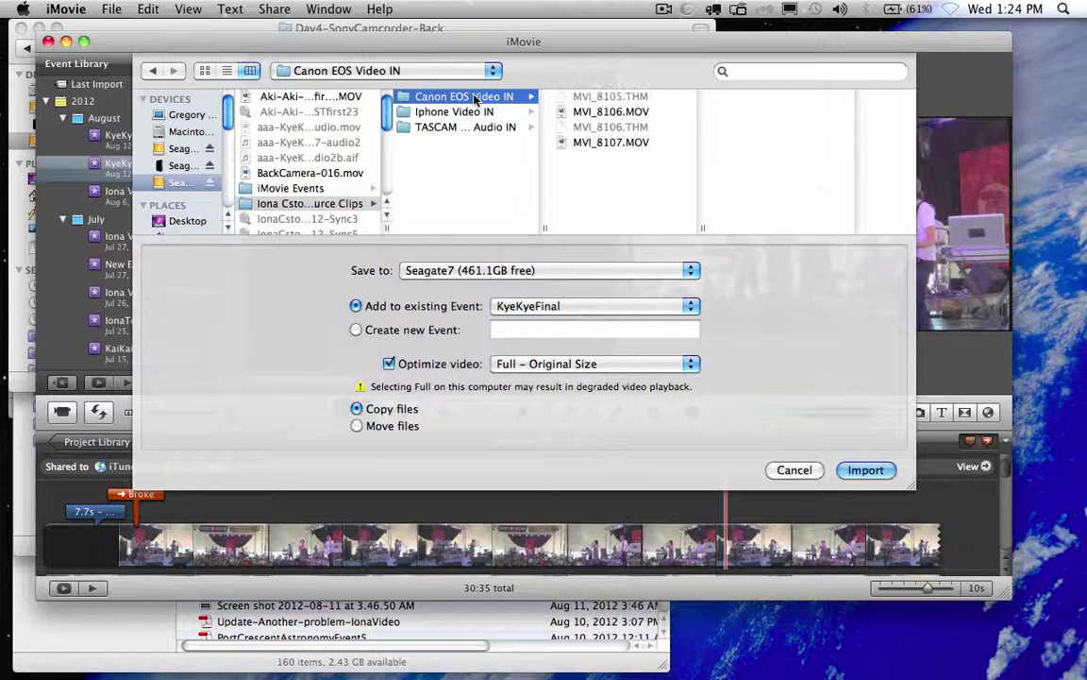
pyautogui.click(625, 113)
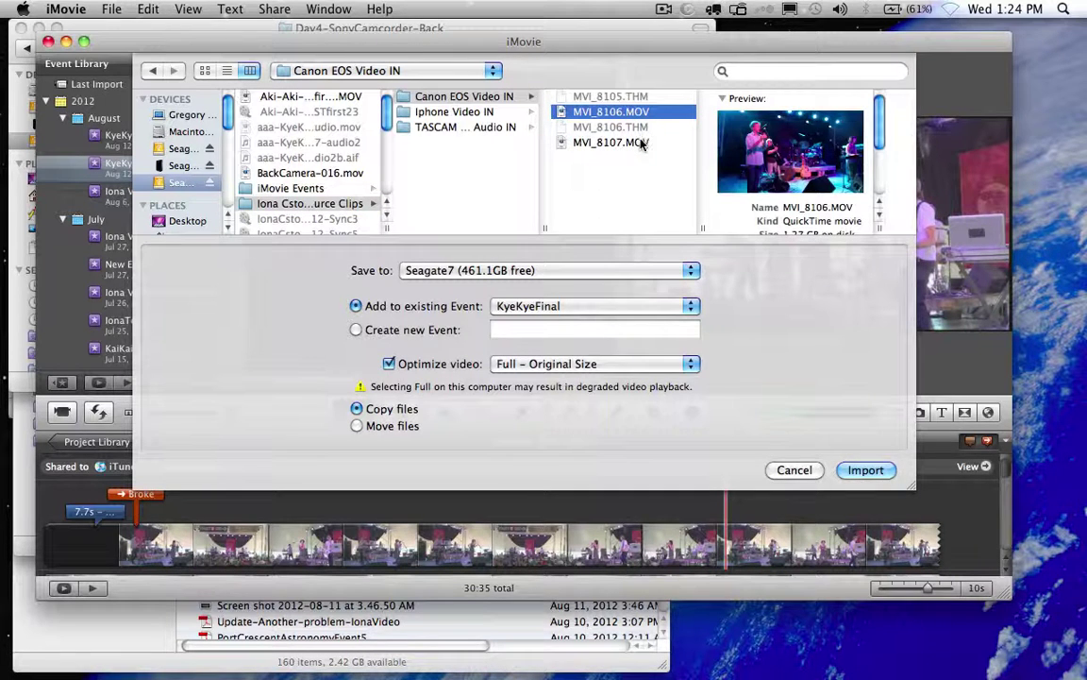
pyautogui.click(641, 143)
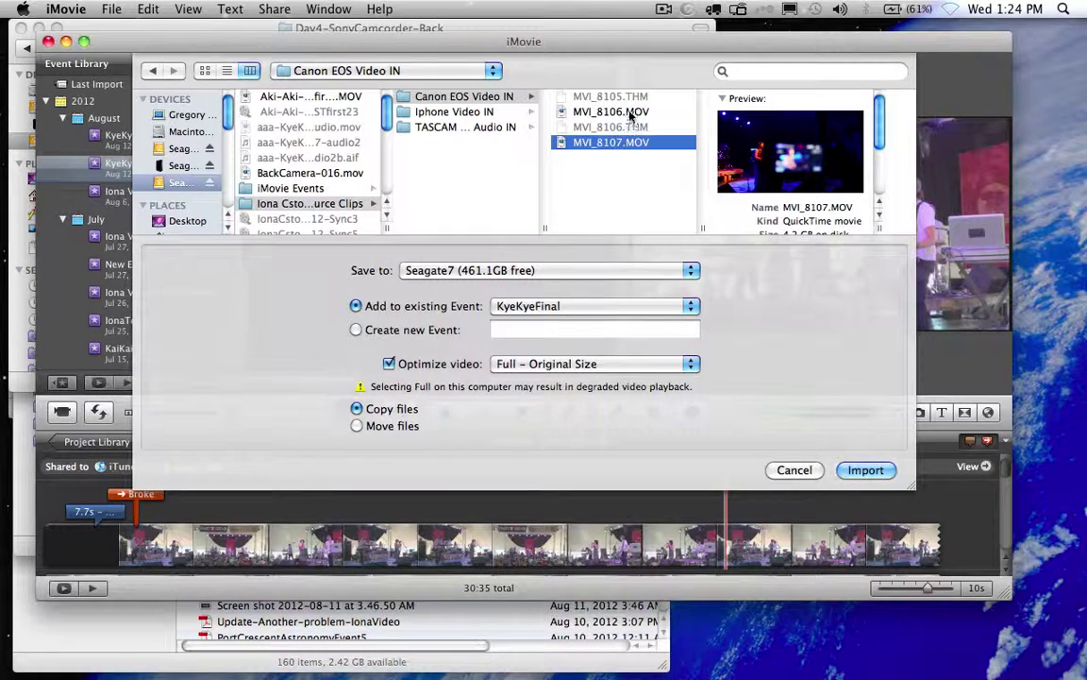
pyautogui.click(631, 115)
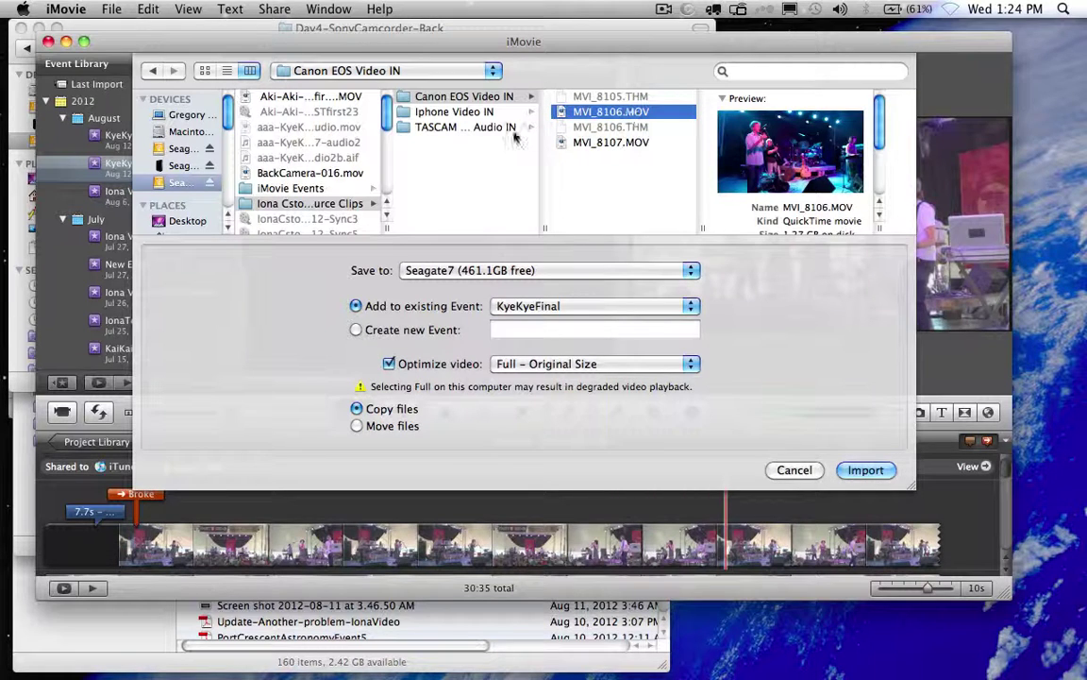
pyautogui.click(476, 111)
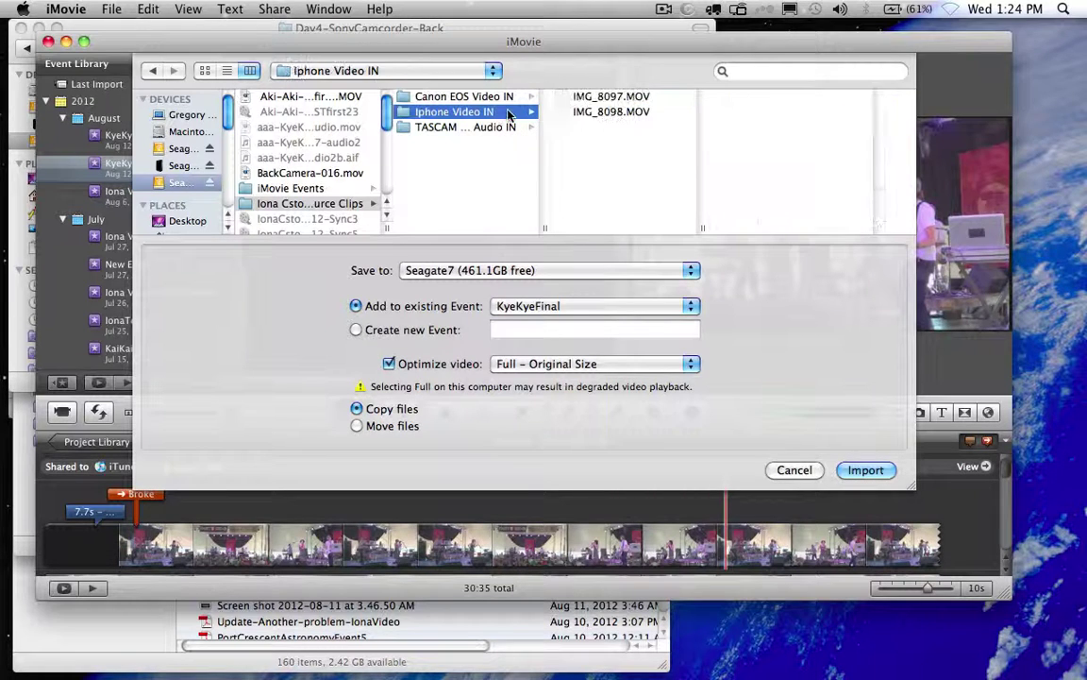
pyautogui.click(609, 98)
pyautogui.click(610, 113)
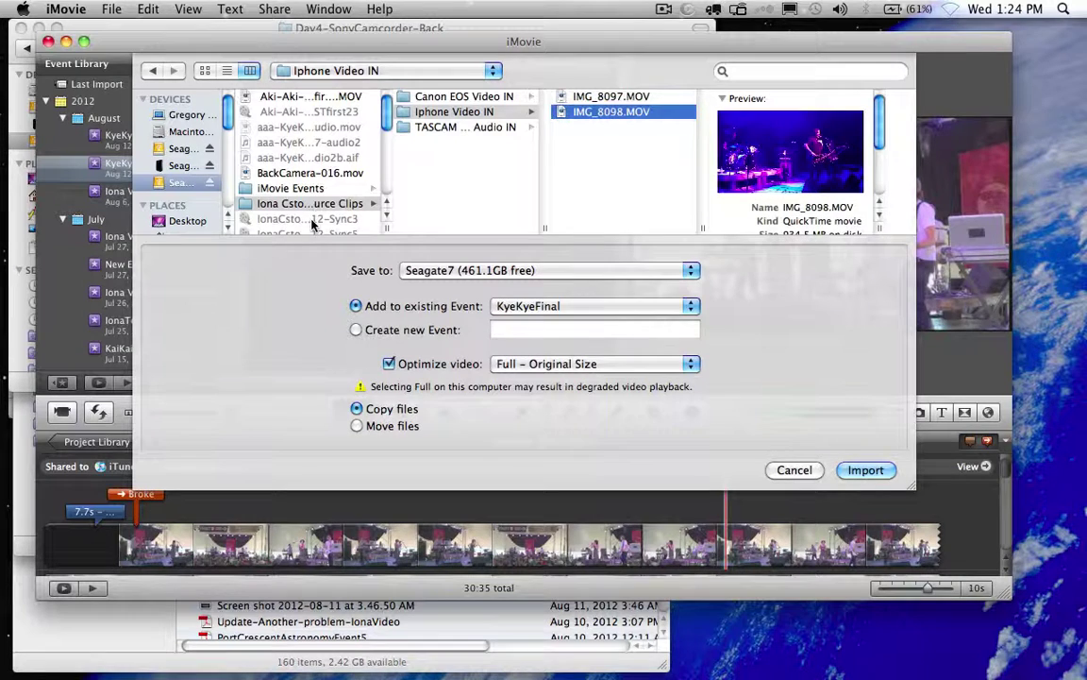
# Navigate to Day4-SonyCamcorder-Back/PRIVATE/AVCHD/BDMV/STREAM in the import dialog
pyautogui.scroll(-5, 382, 124)
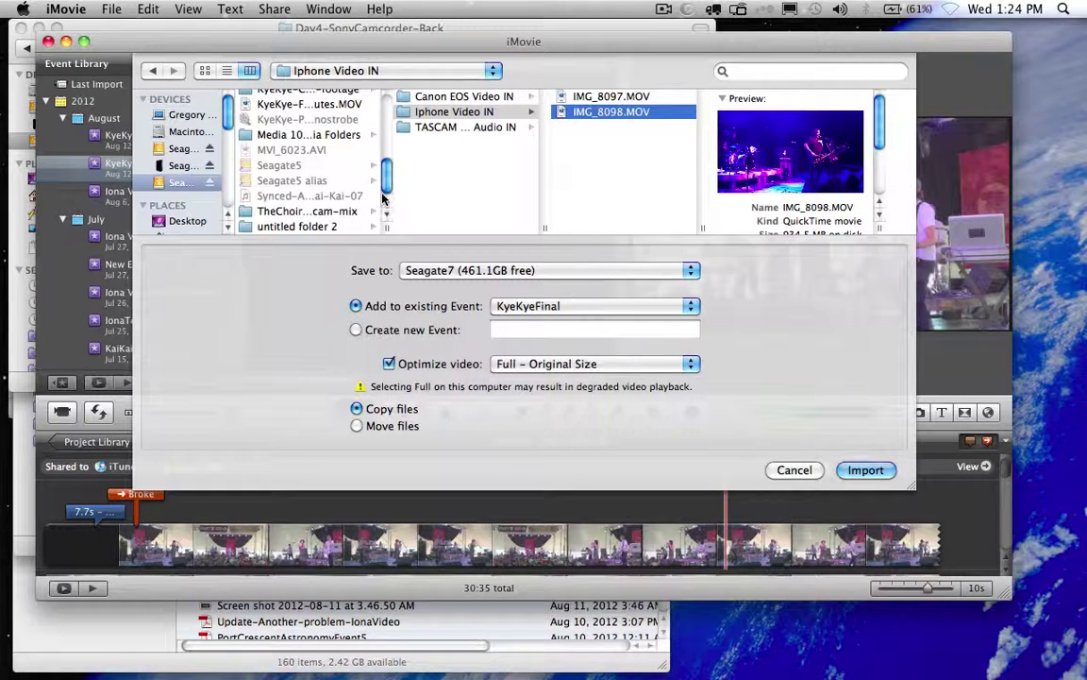
pyautogui.moveTo(382, 170); pyautogui.dragTo(384, 148)
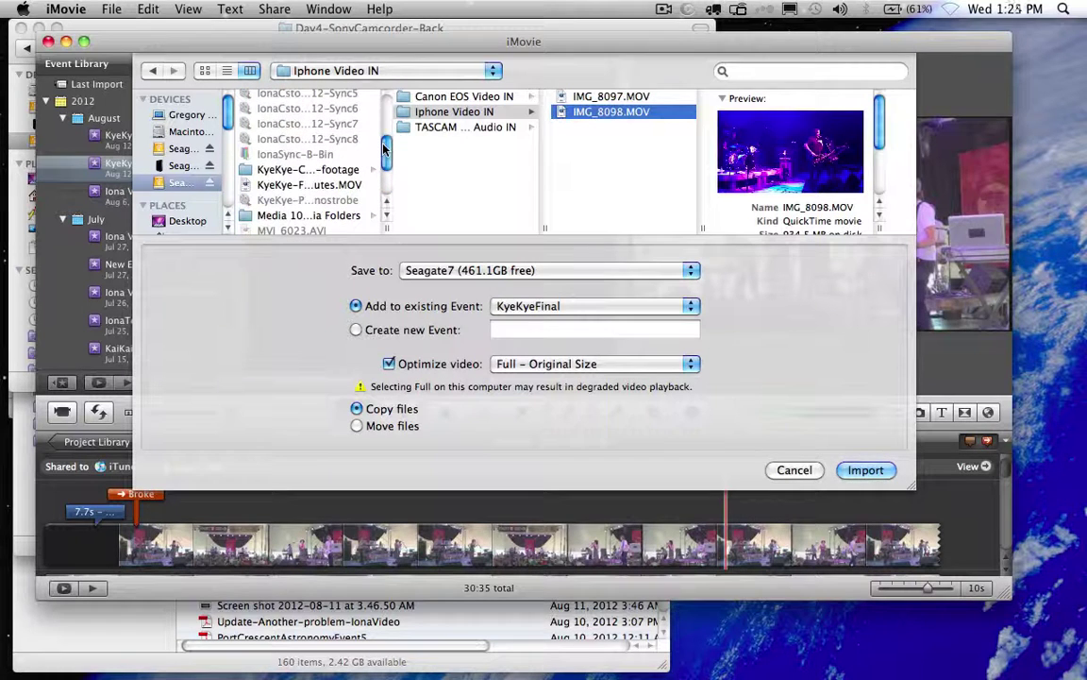
pyautogui.click(308, 170)
pyautogui.click(476, 98)
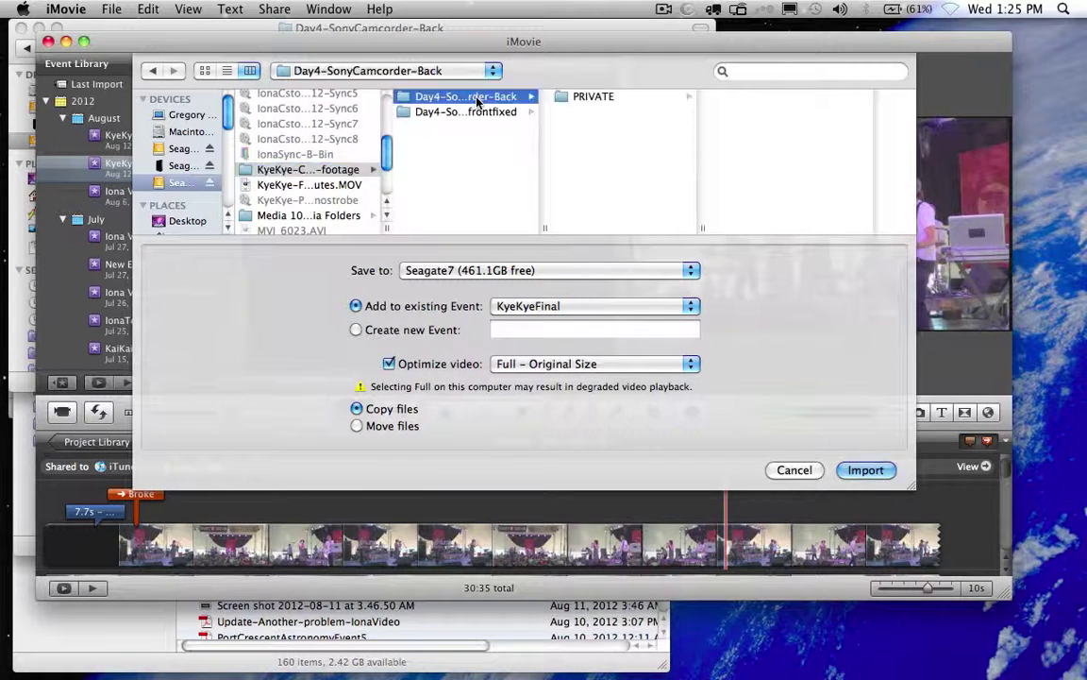
pyautogui.click(582, 98)
pyautogui.click(753, 101)
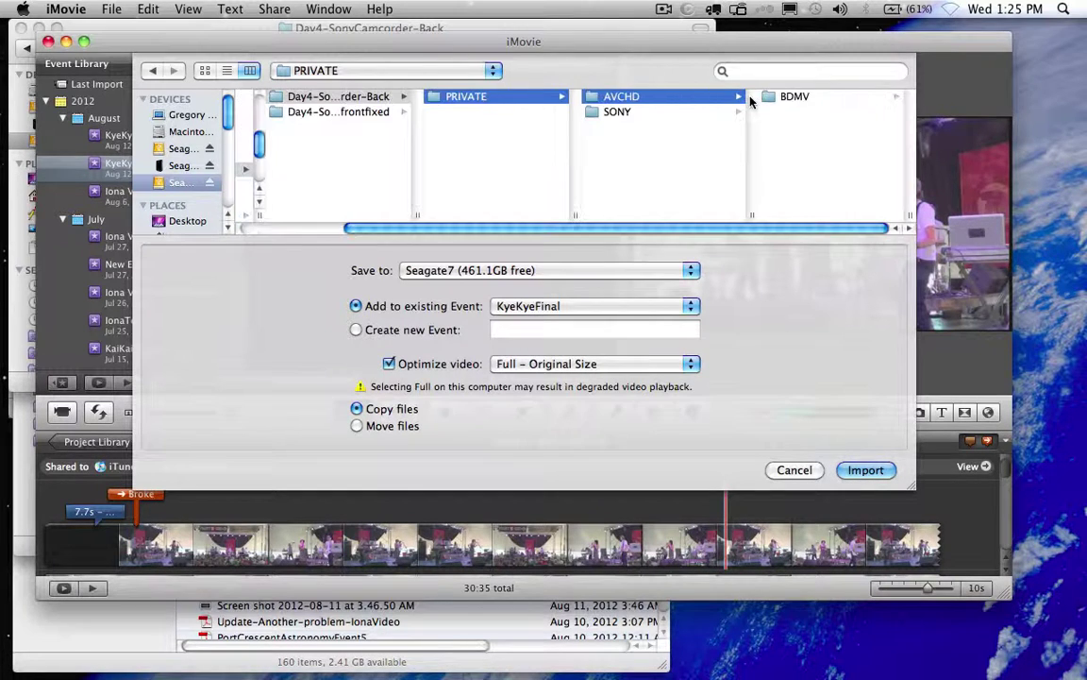
pyautogui.click(789, 98)
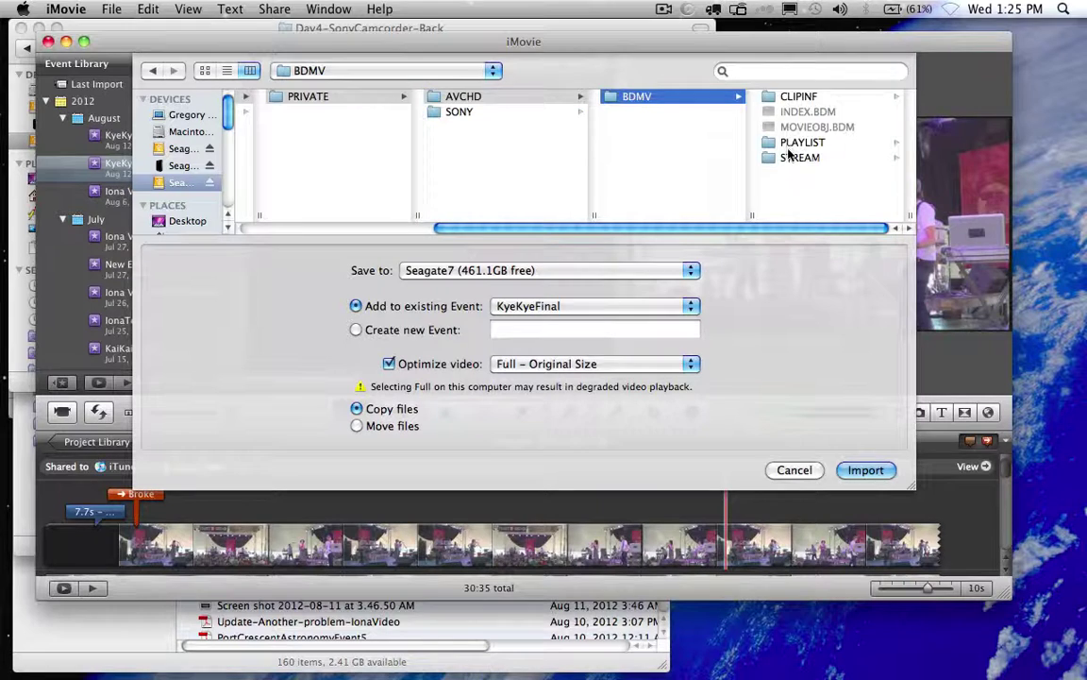
pyautogui.click(800, 141)
pyautogui.click(682, 159)
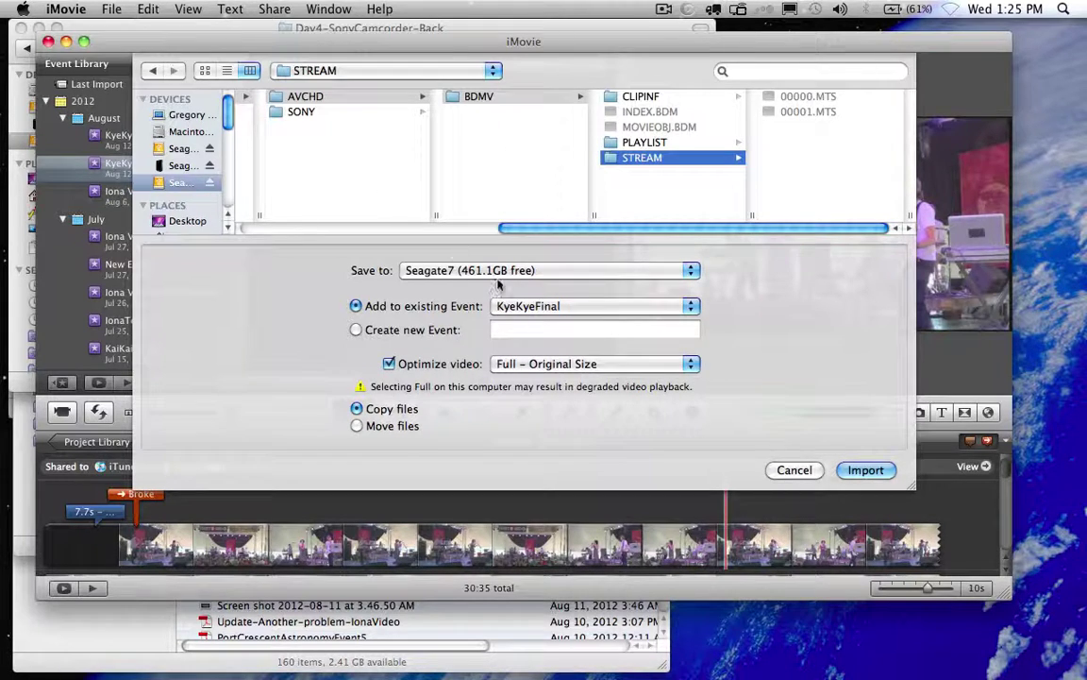
# Cancel the movie import and start a Camera Archive import instead
pyautogui.click(794, 470)
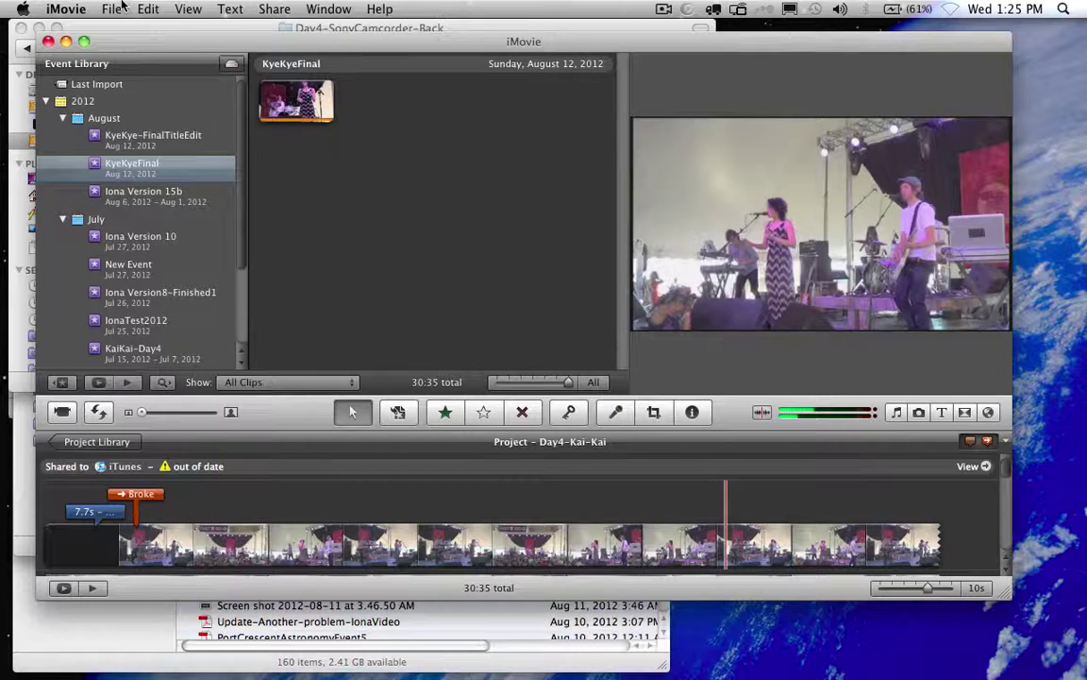
pyautogui.click(112, 8)
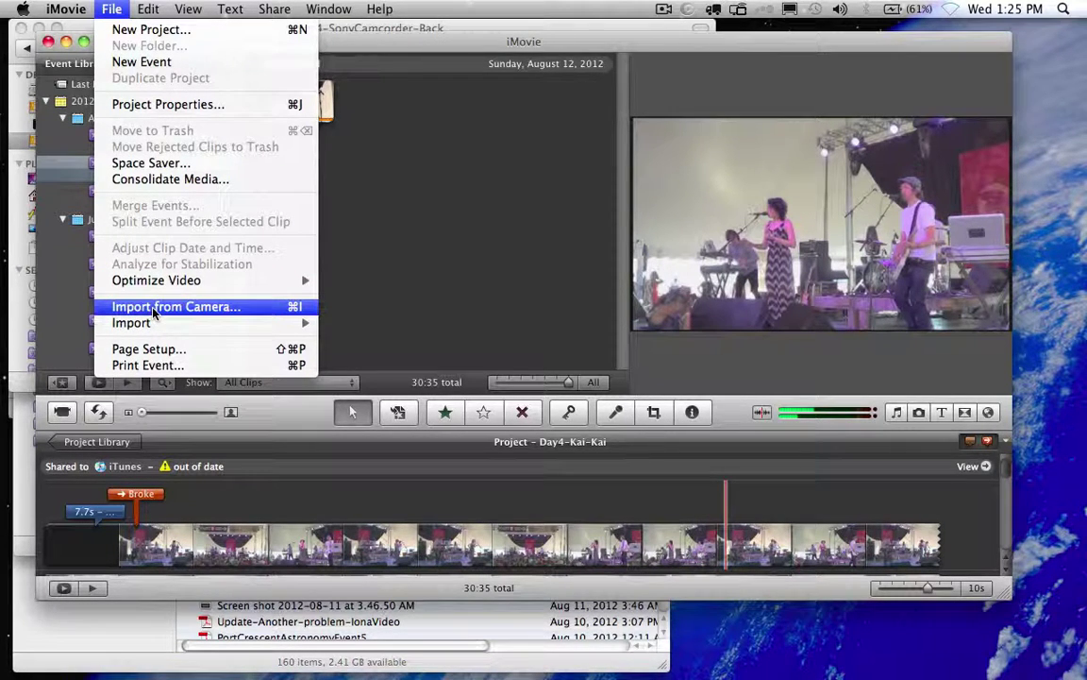
pyautogui.moveTo(151, 328)
pyautogui.click(371, 342)
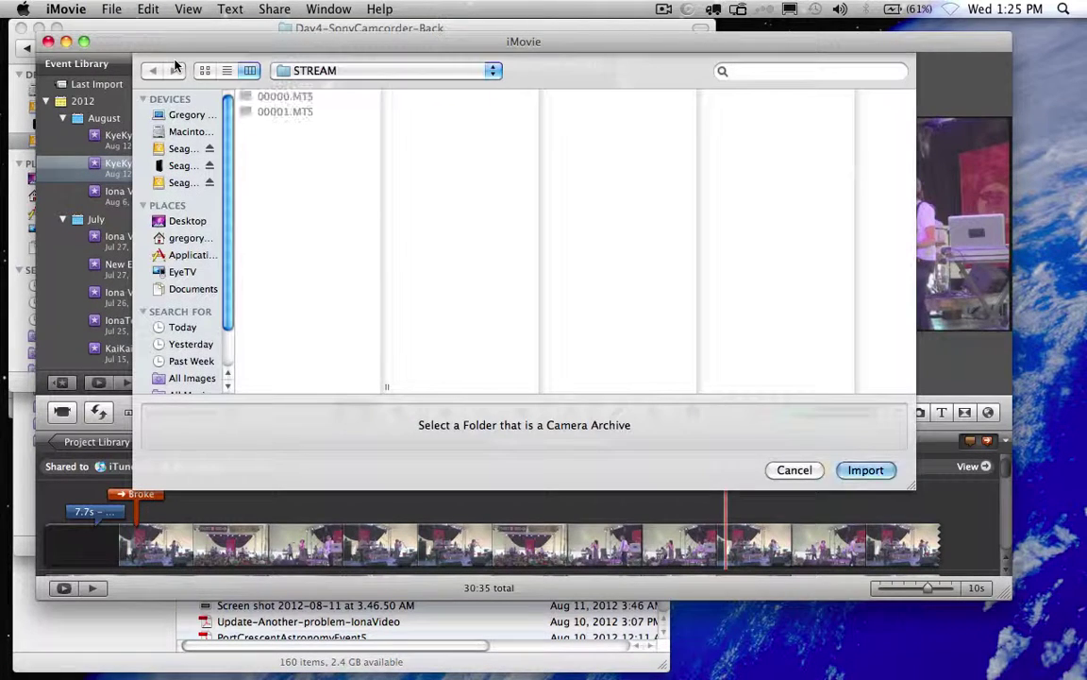
# Choose Seagate5 > cstone2012 > Day4-Folder > Day4-SonyCamcorder-Back as the archive and import
pyautogui.click(356, 73)
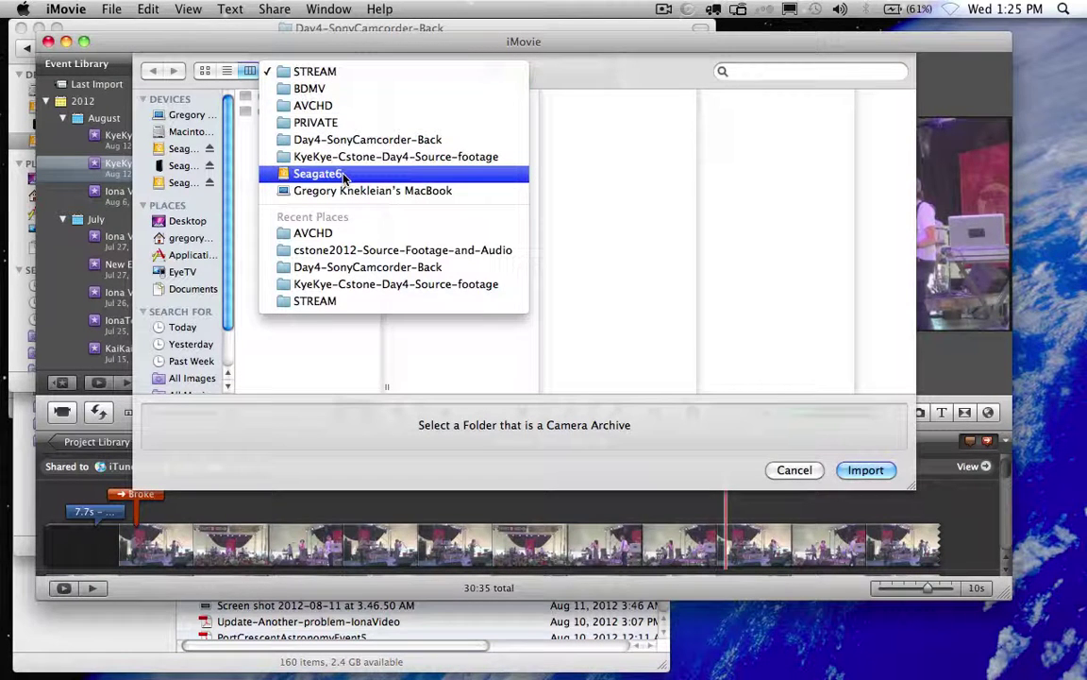
pyautogui.click(159, 143)
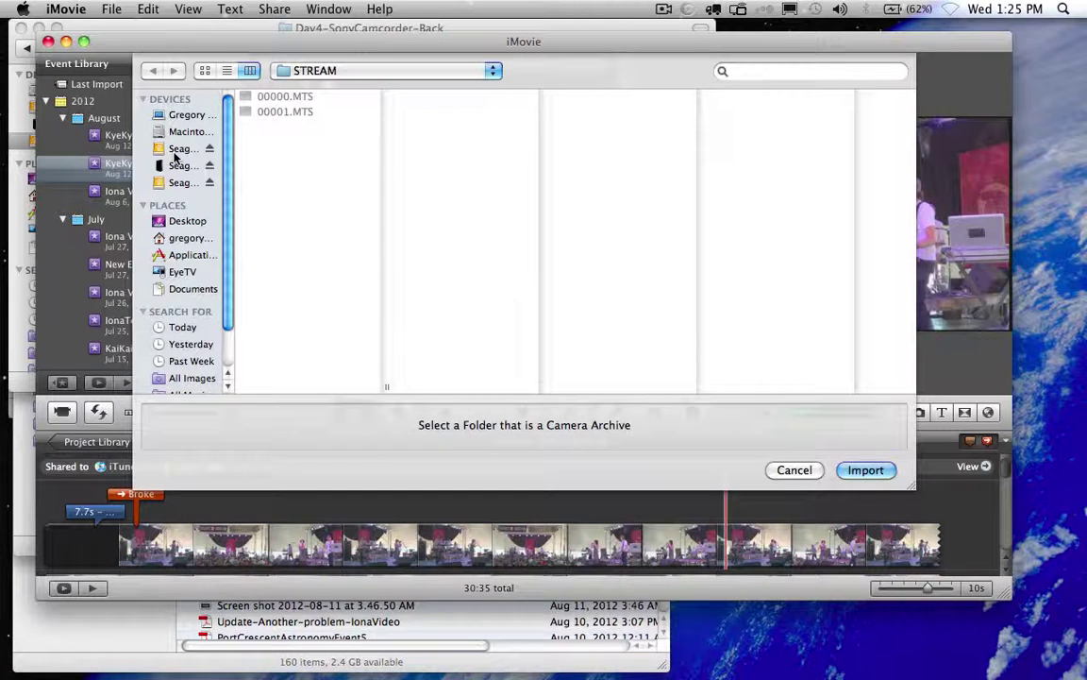
pyautogui.click(174, 151)
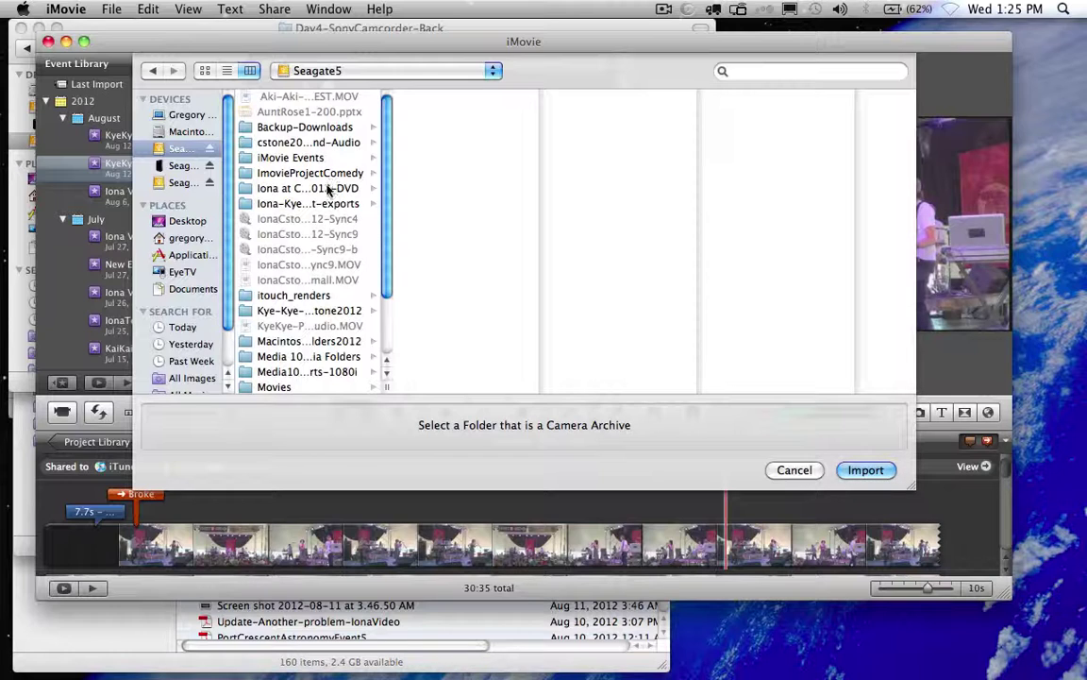
pyautogui.click(341, 143)
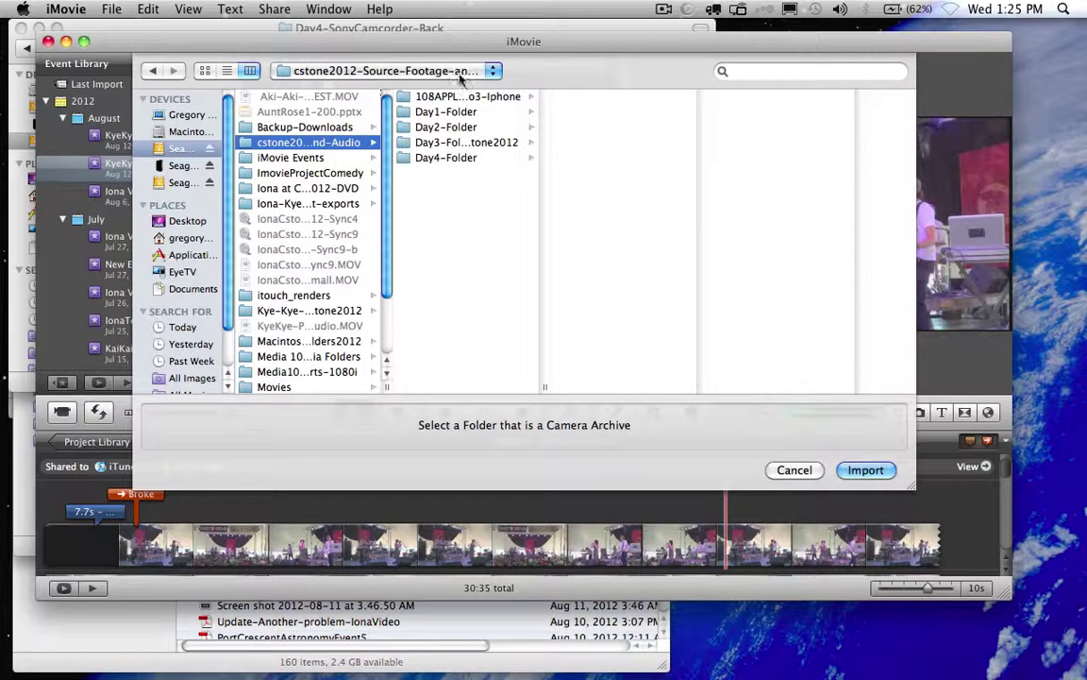
pyautogui.click(451, 158)
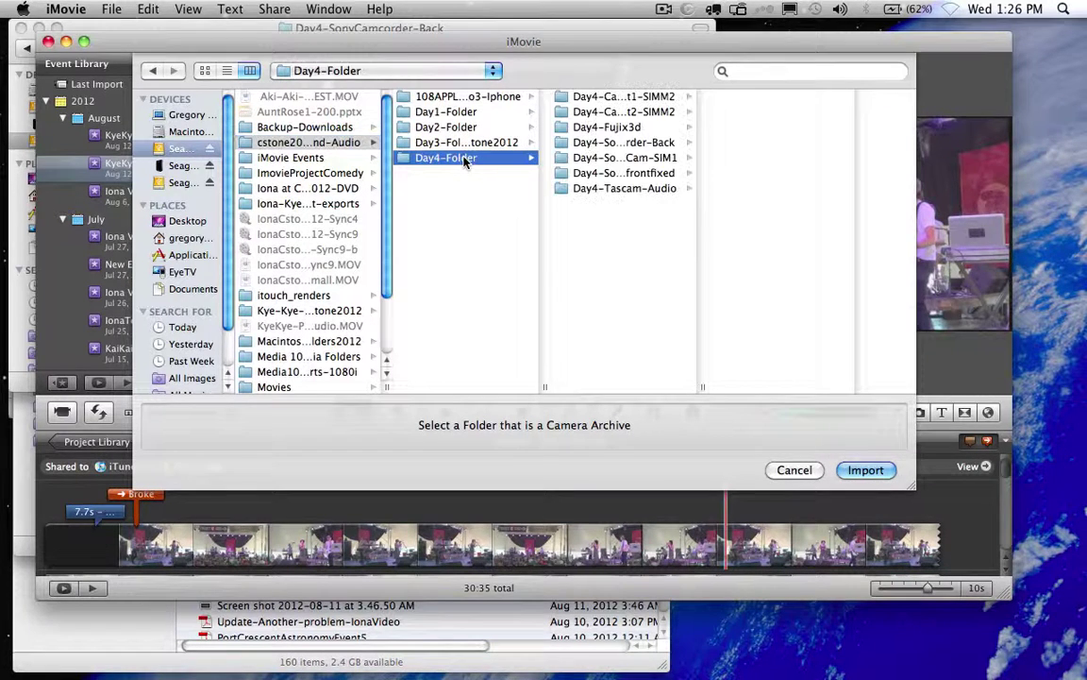
pyautogui.click(654, 144)
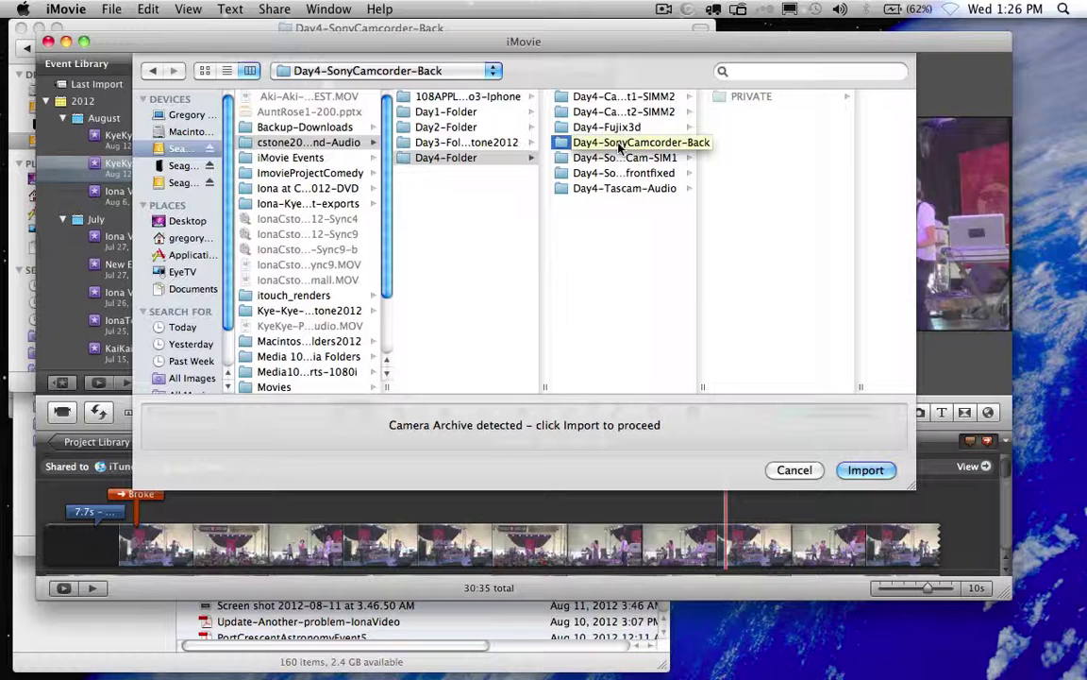
pyautogui.click(881, 472)
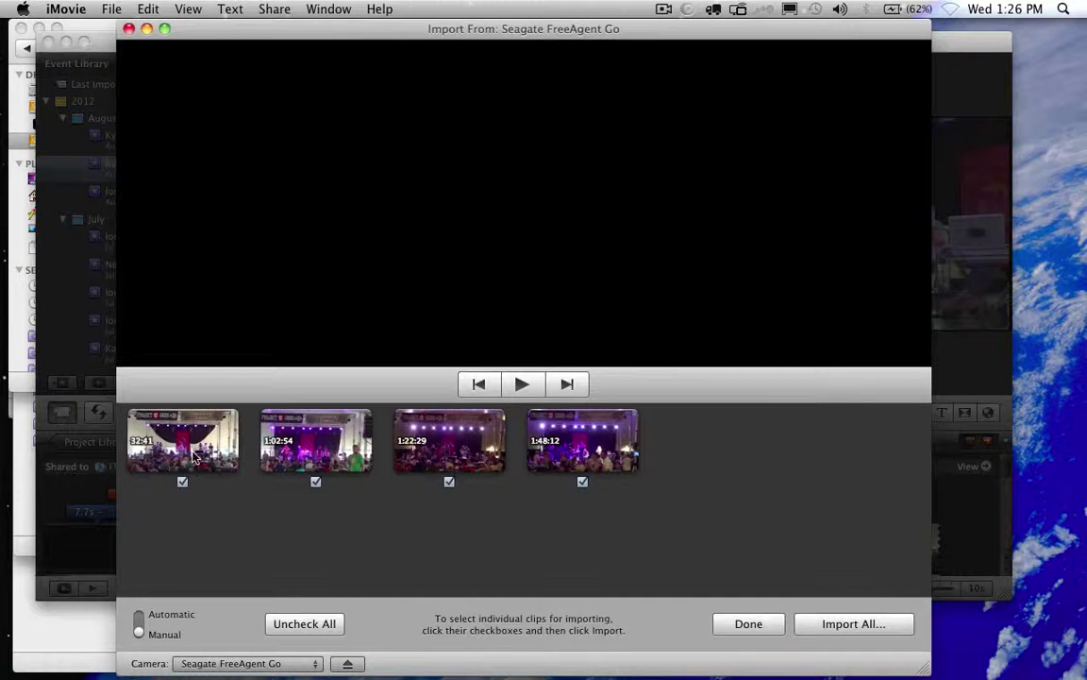
# Preview the first two clips and uncheck clips one, three and four, keeping the 1:02:54 clip
pyautogui.click(193, 456)
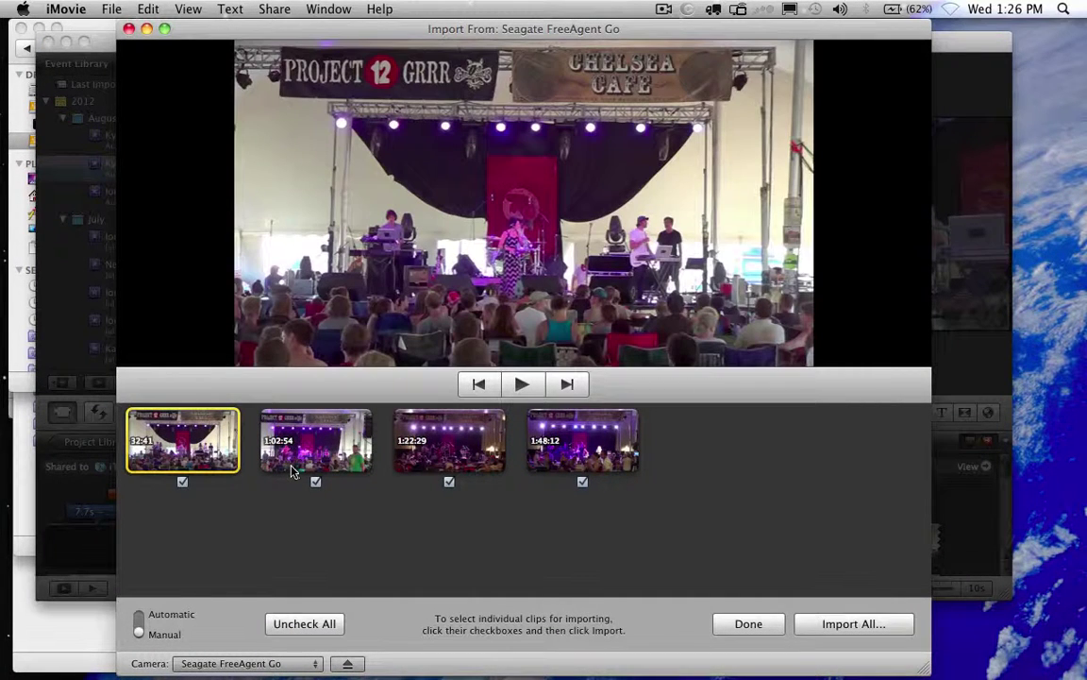
pyautogui.click(292, 469)
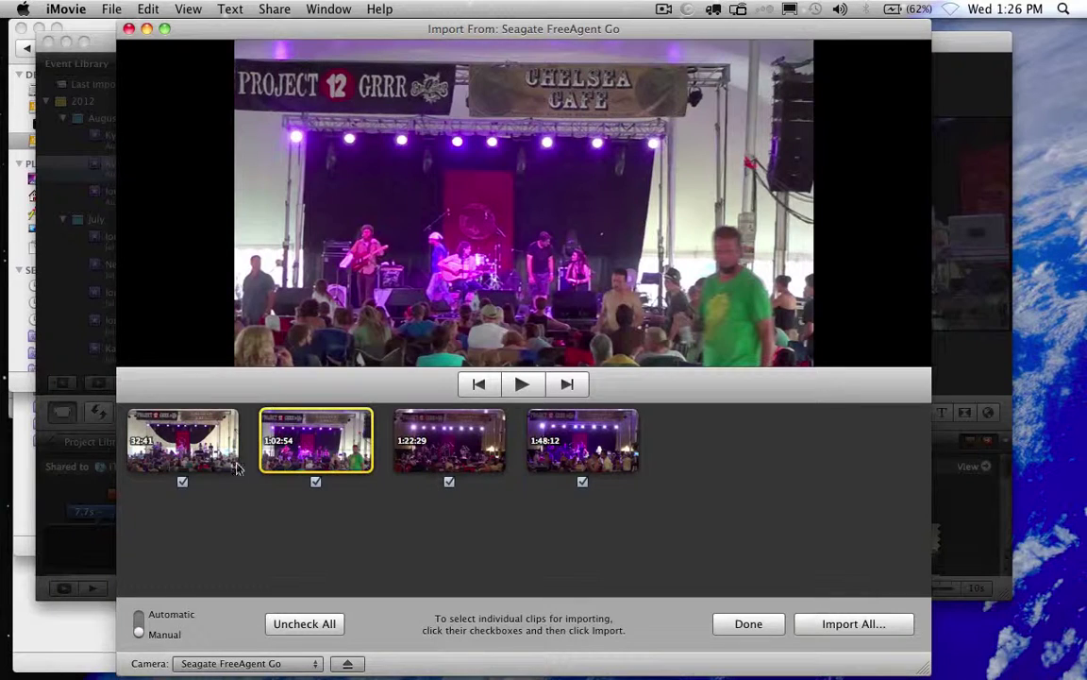
pyautogui.click(182, 481)
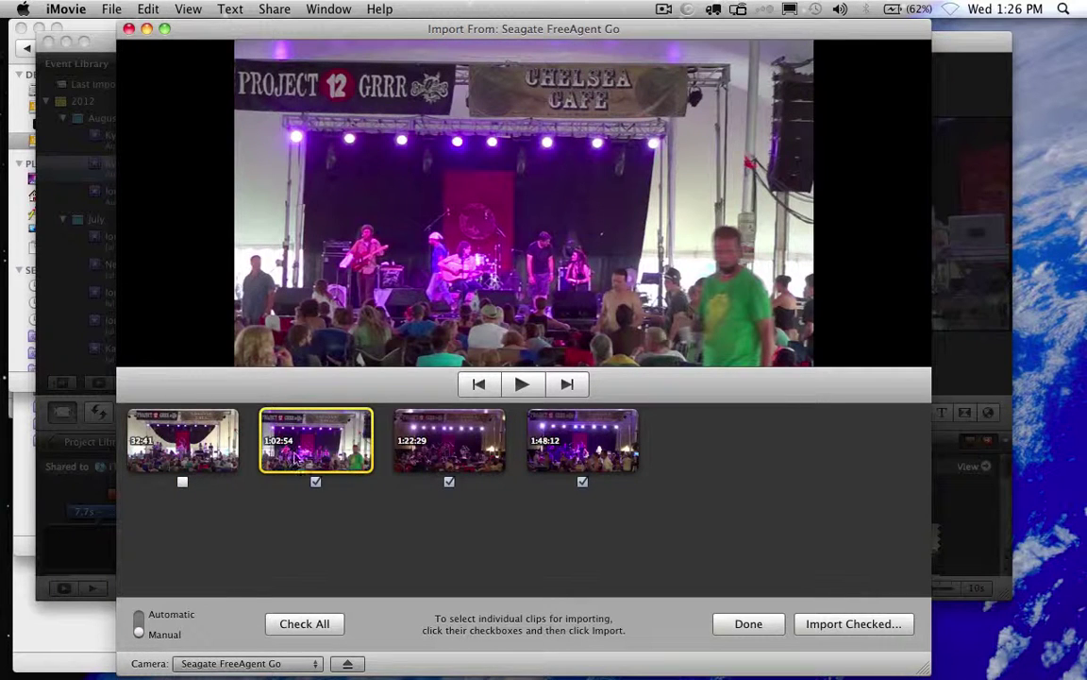
pyautogui.click(450, 482)
pyautogui.click(583, 481)
# Close the clip import window and start another Camera Archive import
pyautogui.click(130, 29)
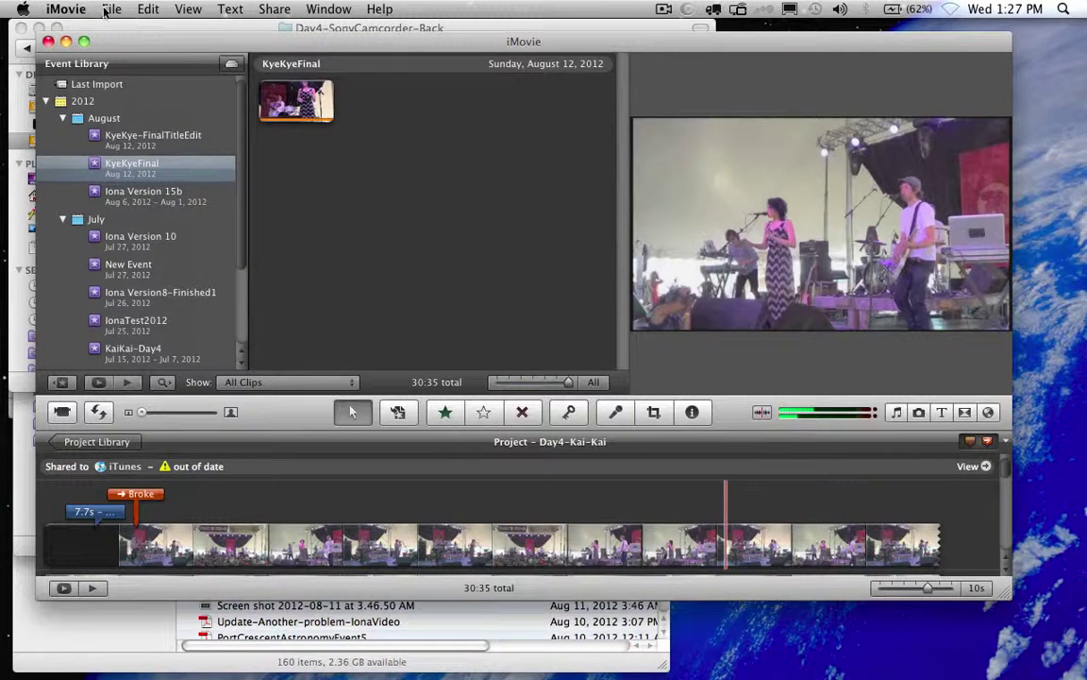
pyautogui.click(110, 11)
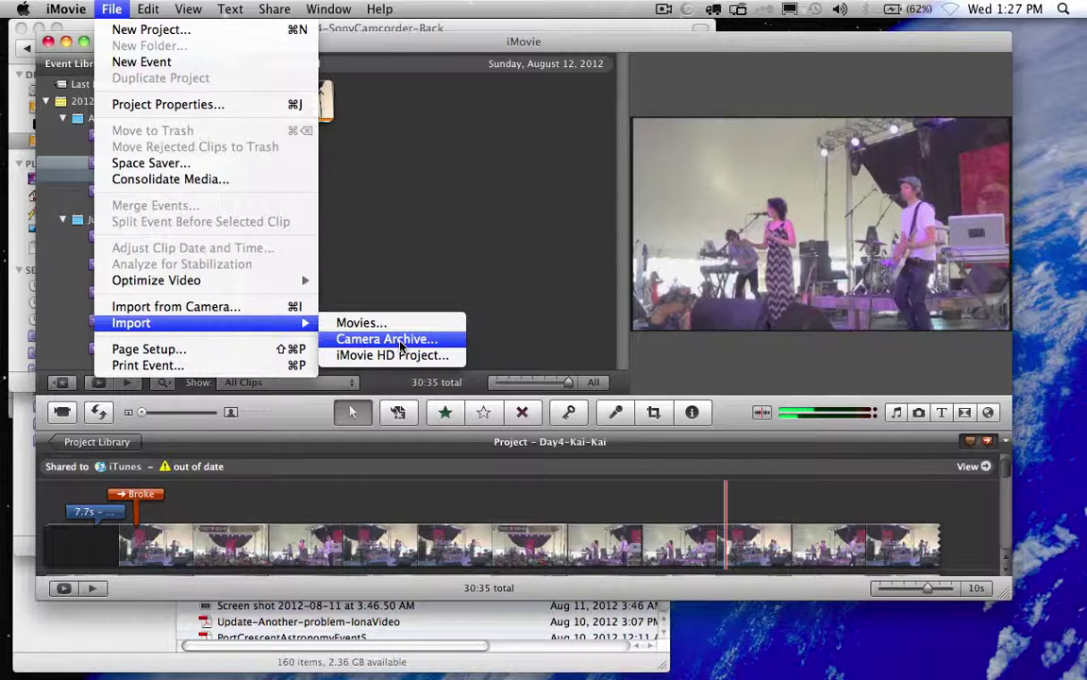
pyautogui.click(400, 340)
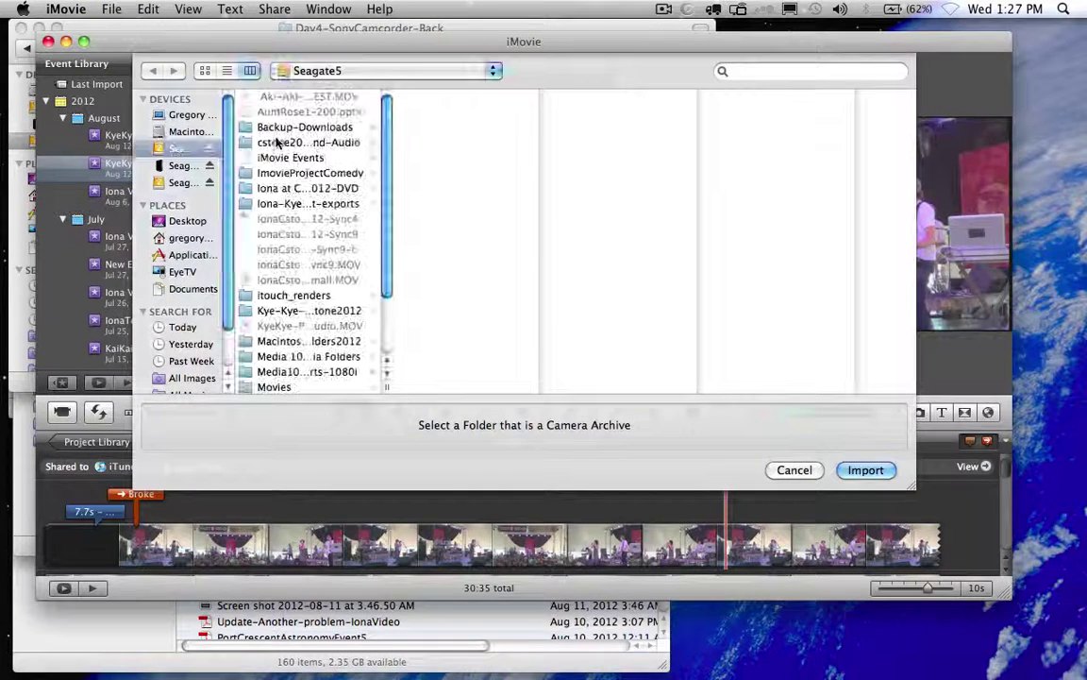
# Browse Seagate6's KyeKye-Cstone-Day4-Source-footage down to Day4-SonyCamcorder-Back's STREAM folder
pyautogui.click(179, 183)
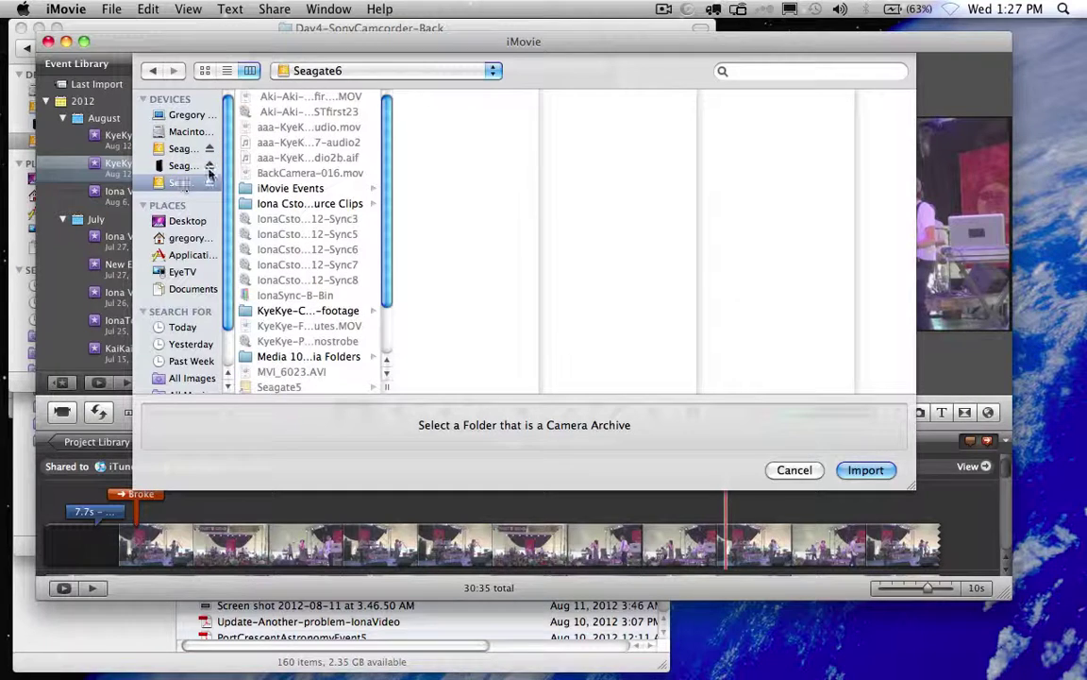
pyautogui.click(330, 310)
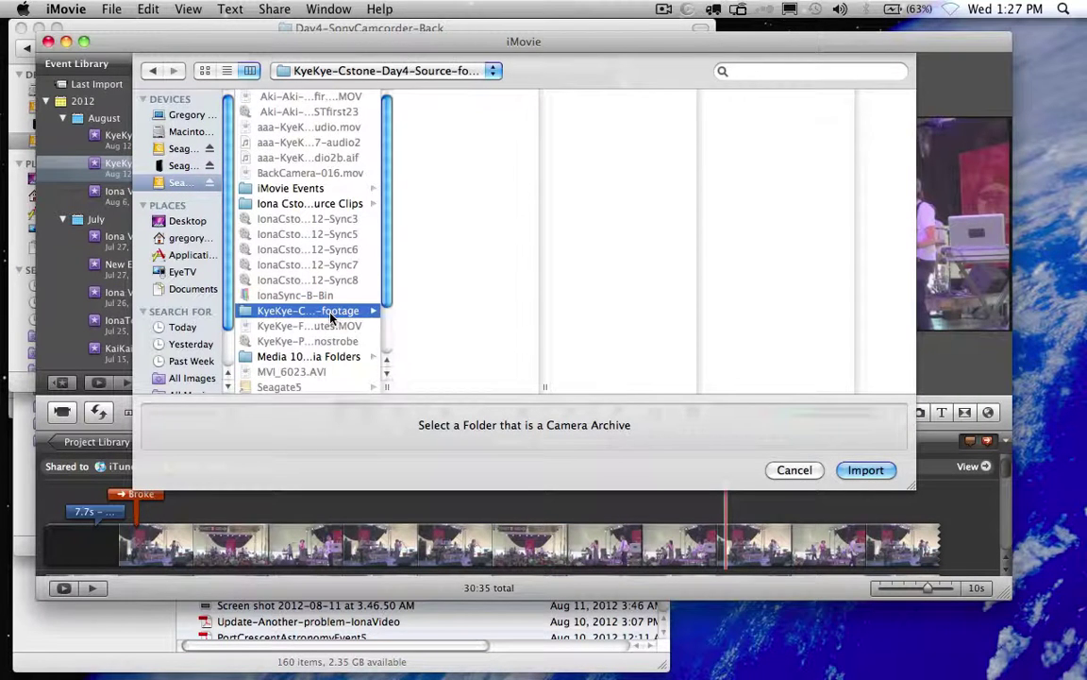
pyautogui.click(453, 96)
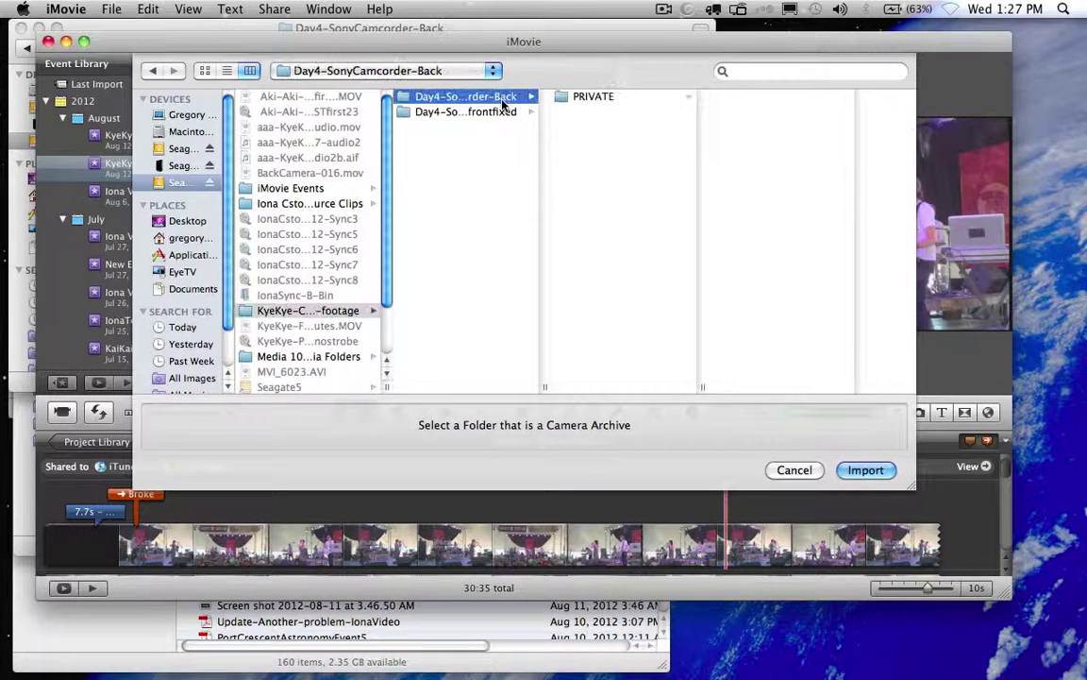
pyautogui.click(595, 99)
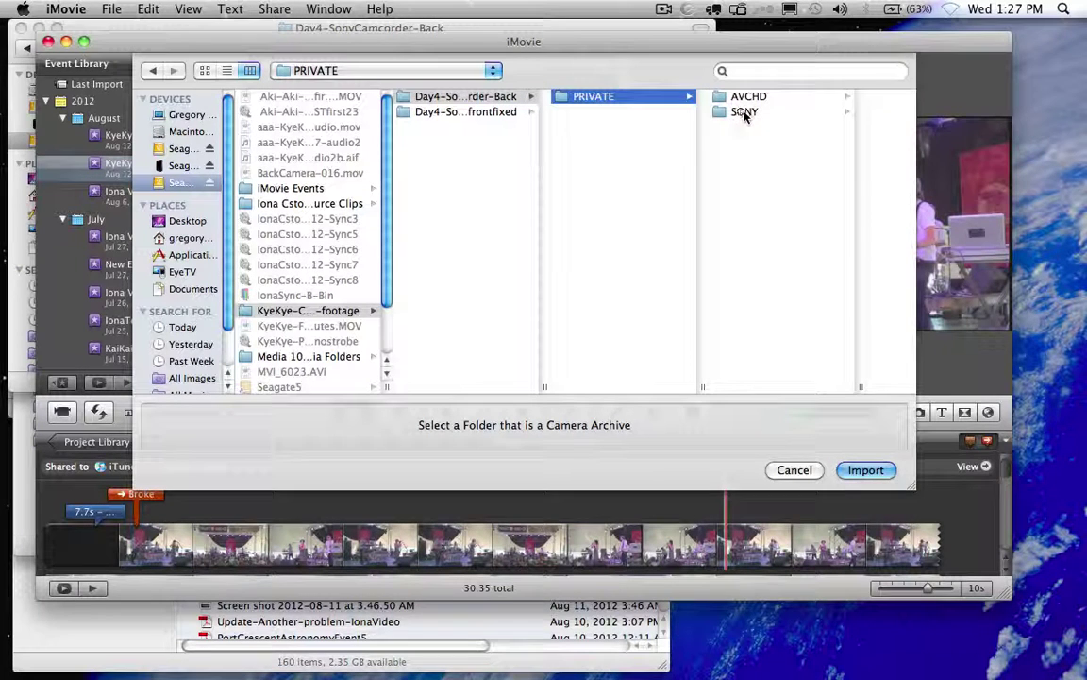
pyautogui.click(440, 98)
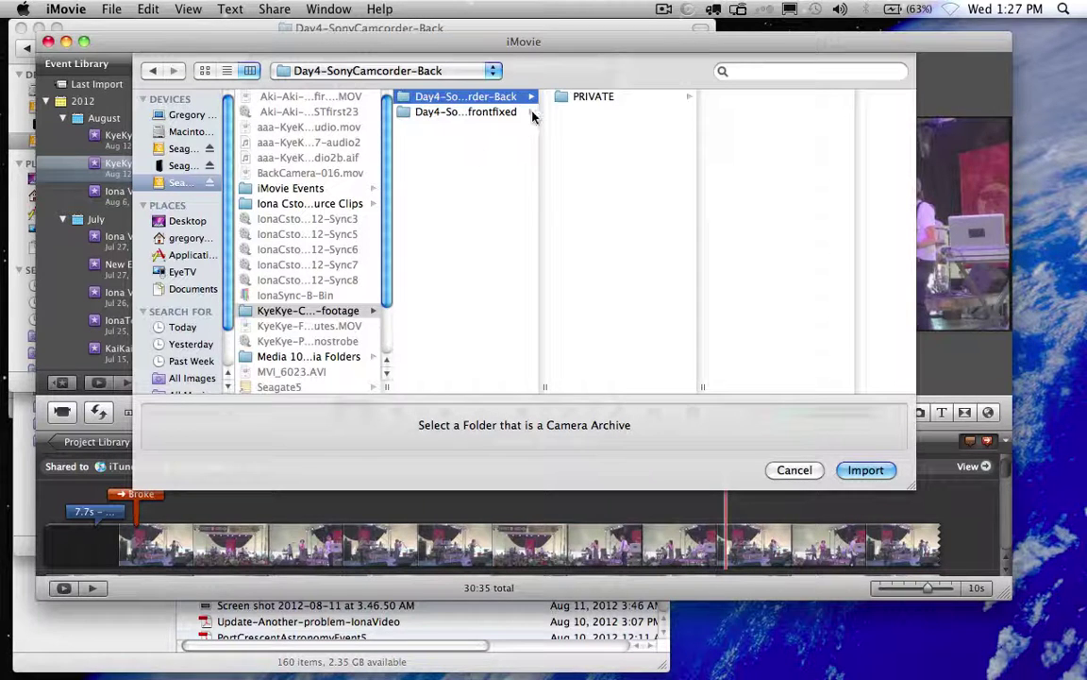
pyautogui.click(569, 101)
pyautogui.click(780, 102)
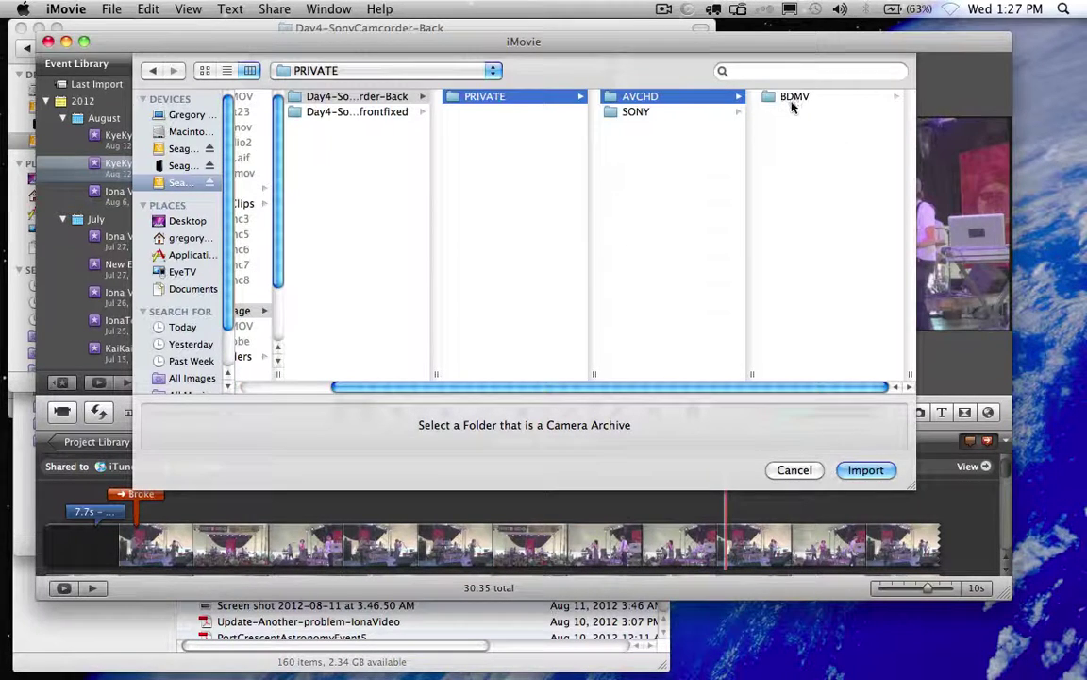
pyautogui.click(796, 101)
pyautogui.click(801, 157)
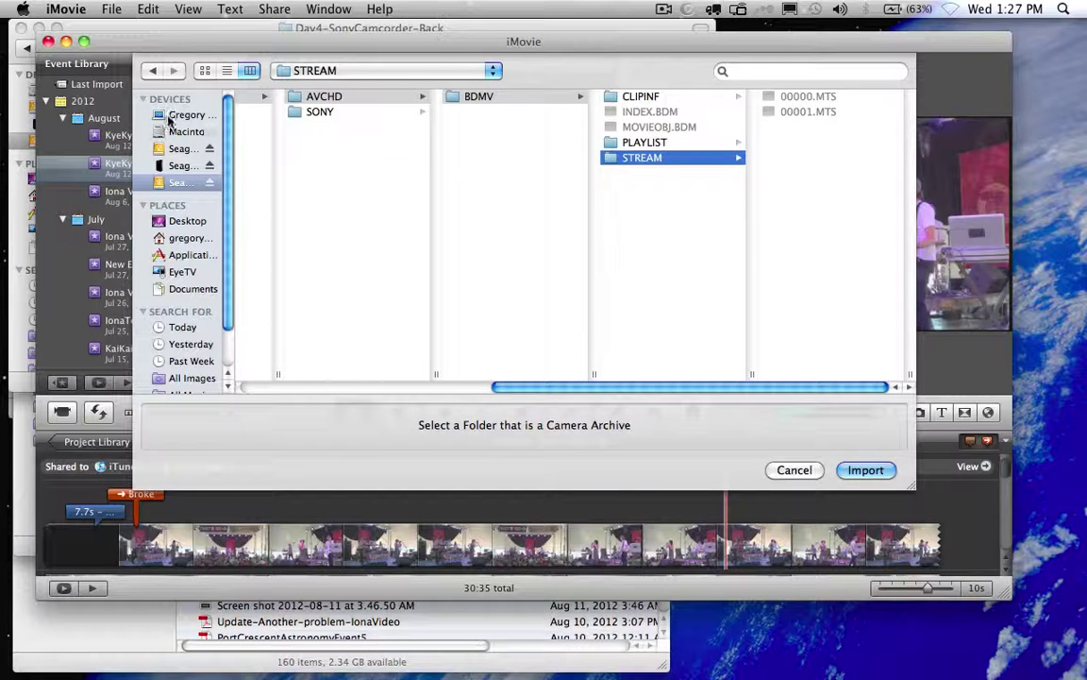
# Return to Day4-SonyCamcorder-Back, inspect the SONY and AVCHD folders, then cancel the picker
pyautogui.hscroll(-6, 321, 122)
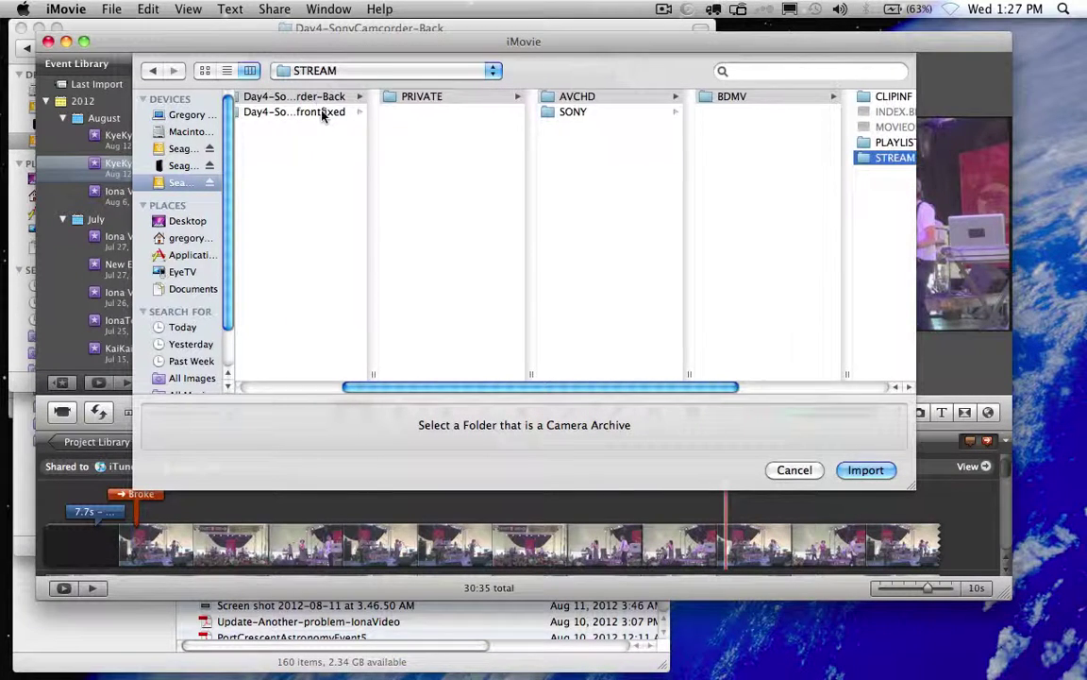
pyautogui.click(317, 98)
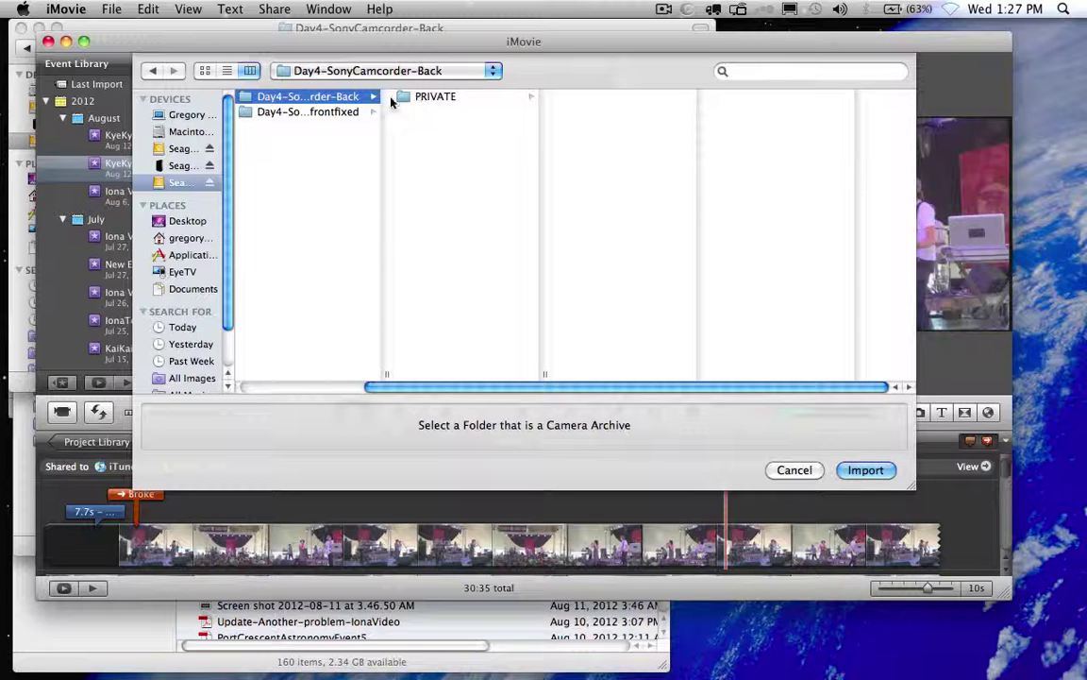
pyautogui.click(418, 99)
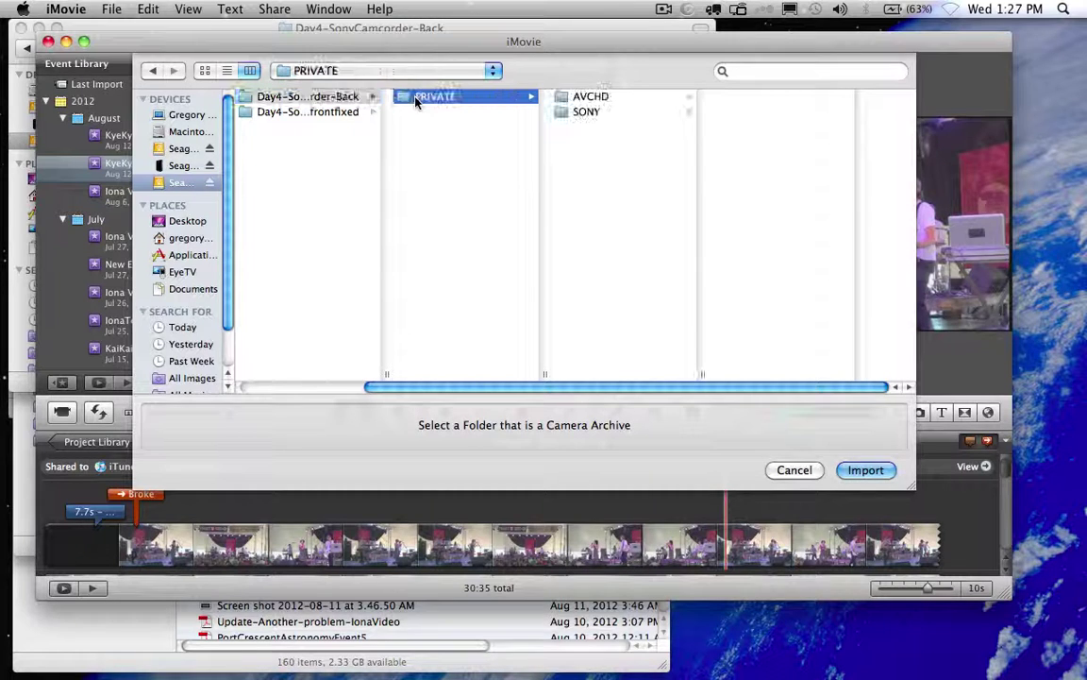
pyautogui.click(599, 112)
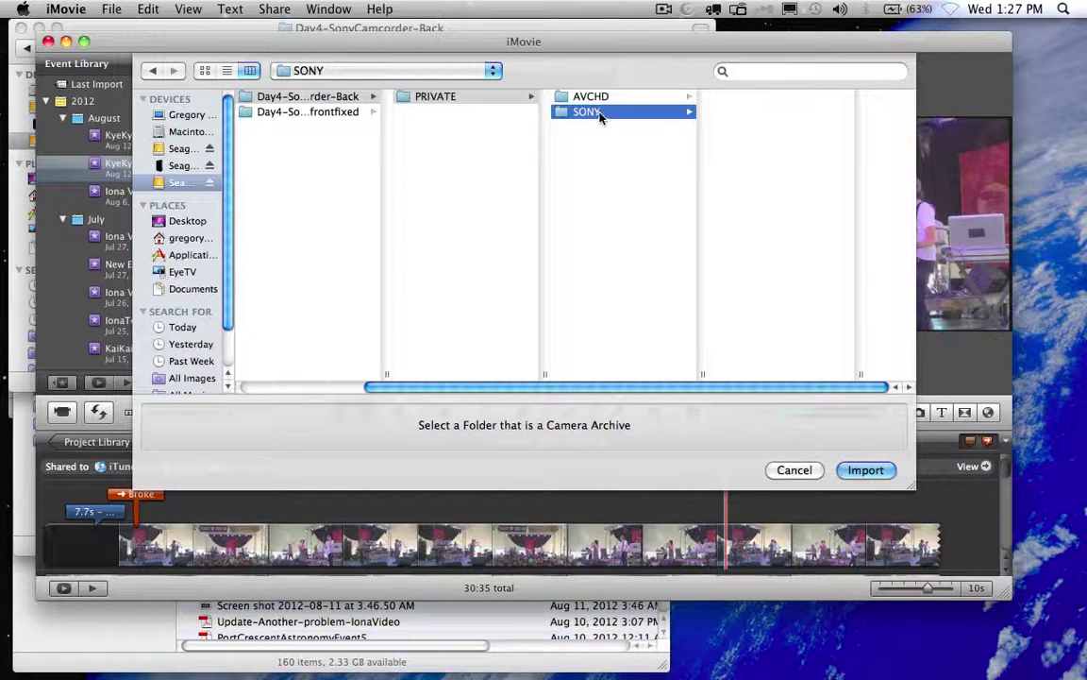
pyautogui.click(602, 98)
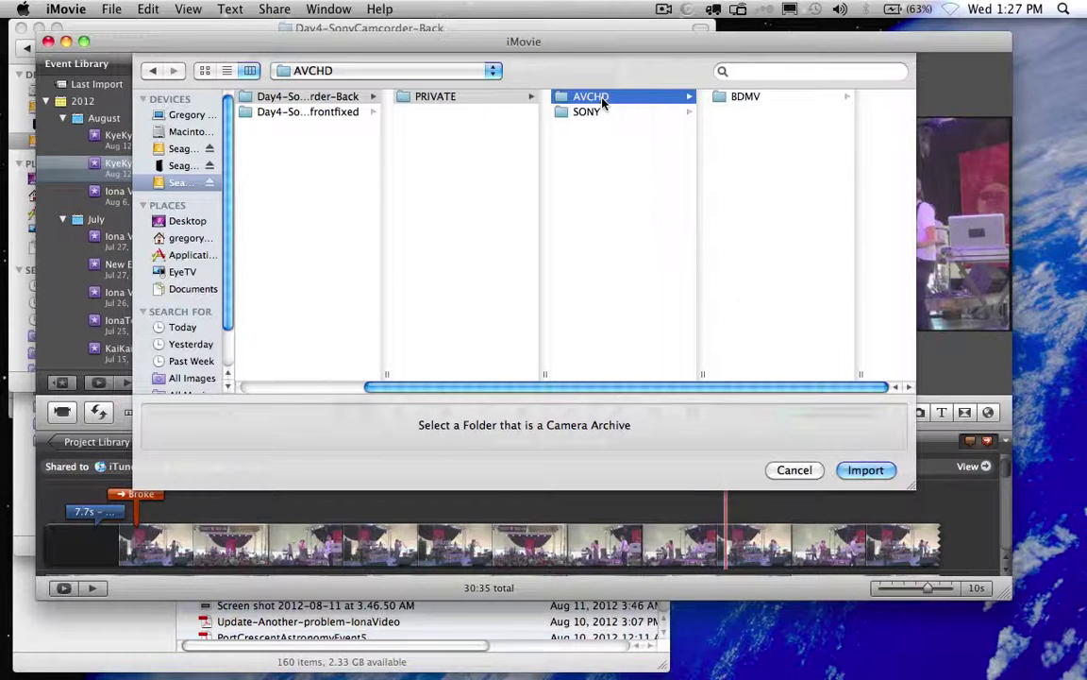
pyautogui.click(293, 98)
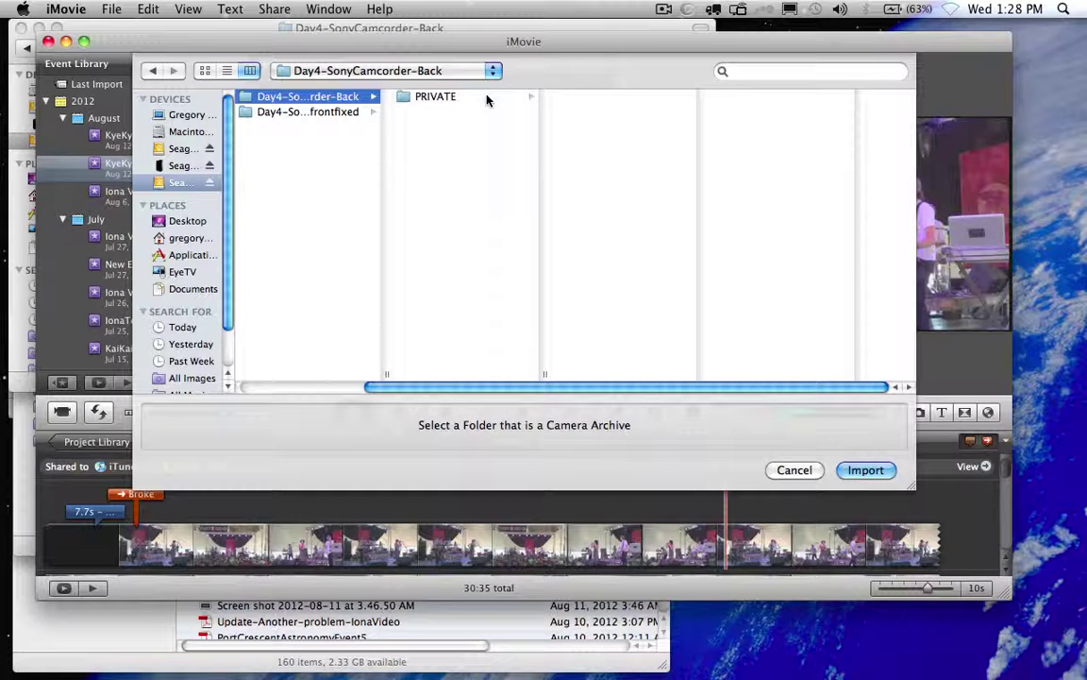
pyautogui.click(453, 99)
pyautogui.click(333, 99)
pyautogui.click(792, 470)
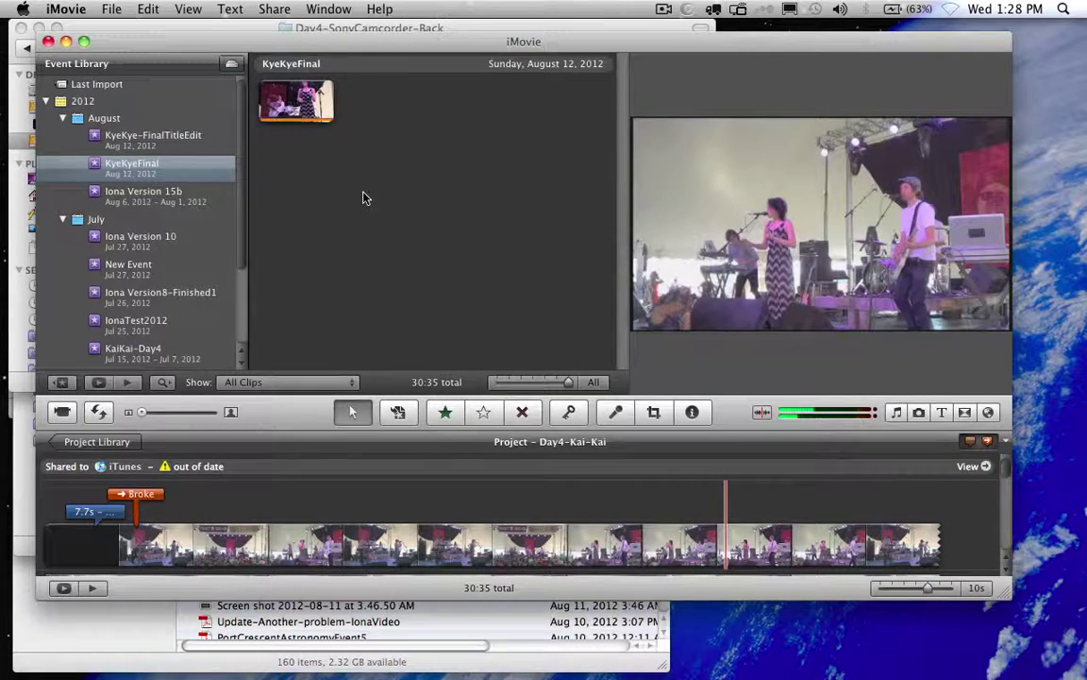
# Minimize iMovie and browse Day4-SonyCamcorder-Back in Finder down to STREAM
pyautogui.click(66, 42)
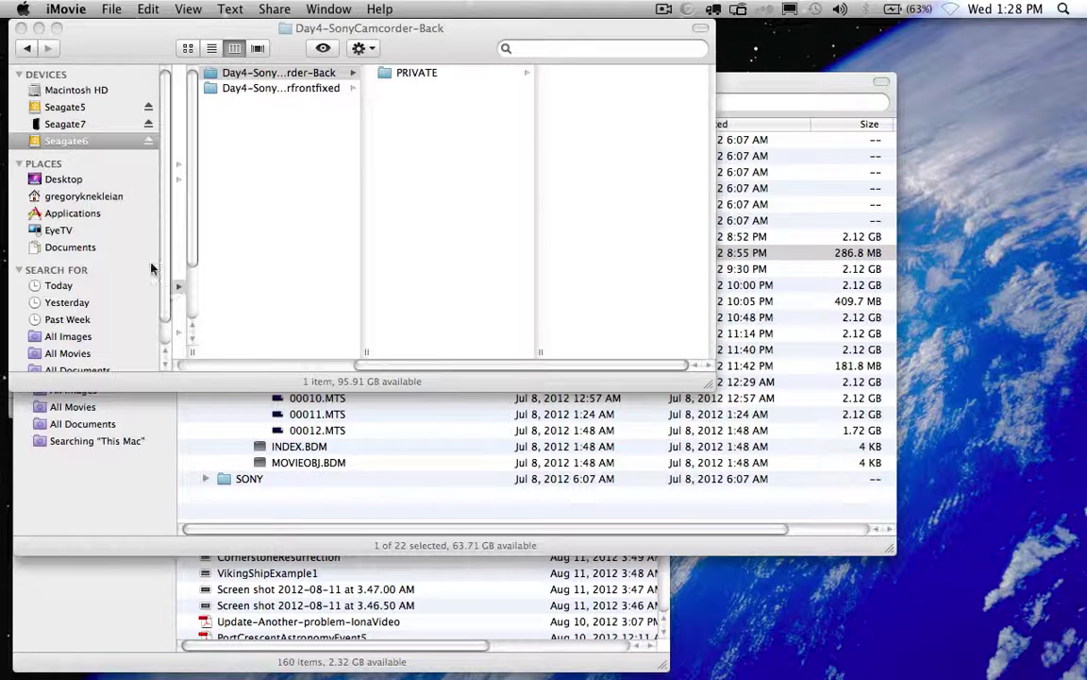
pyautogui.click(281, 73)
pyautogui.click(400, 75)
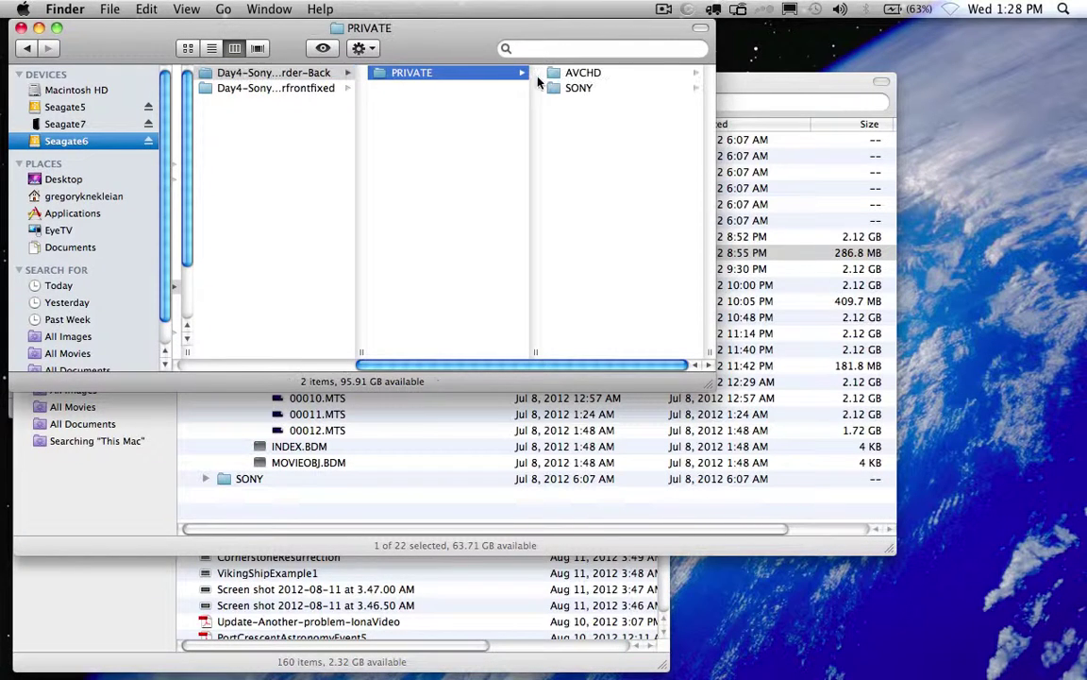
pyautogui.click(573, 90)
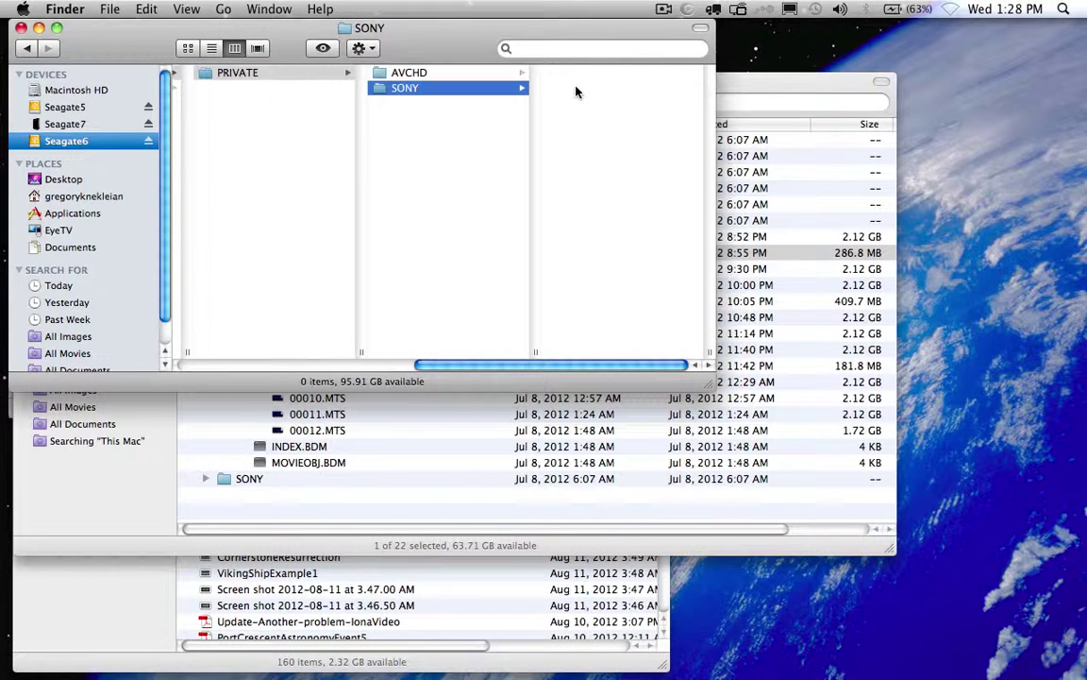
pyautogui.click(442, 74)
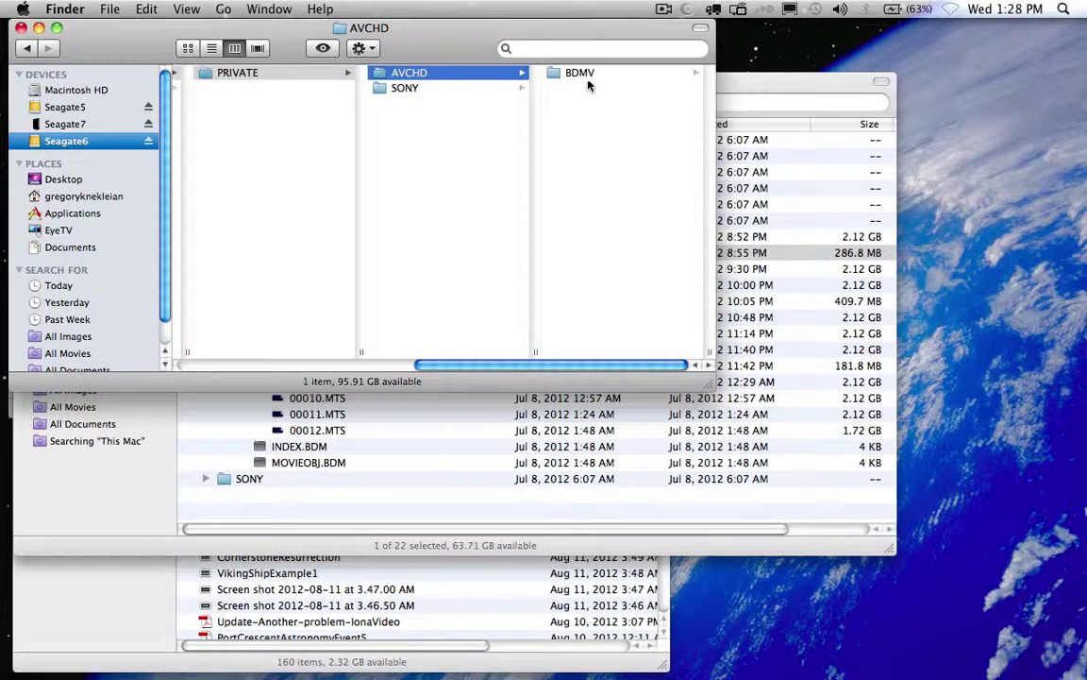
pyautogui.click(585, 76)
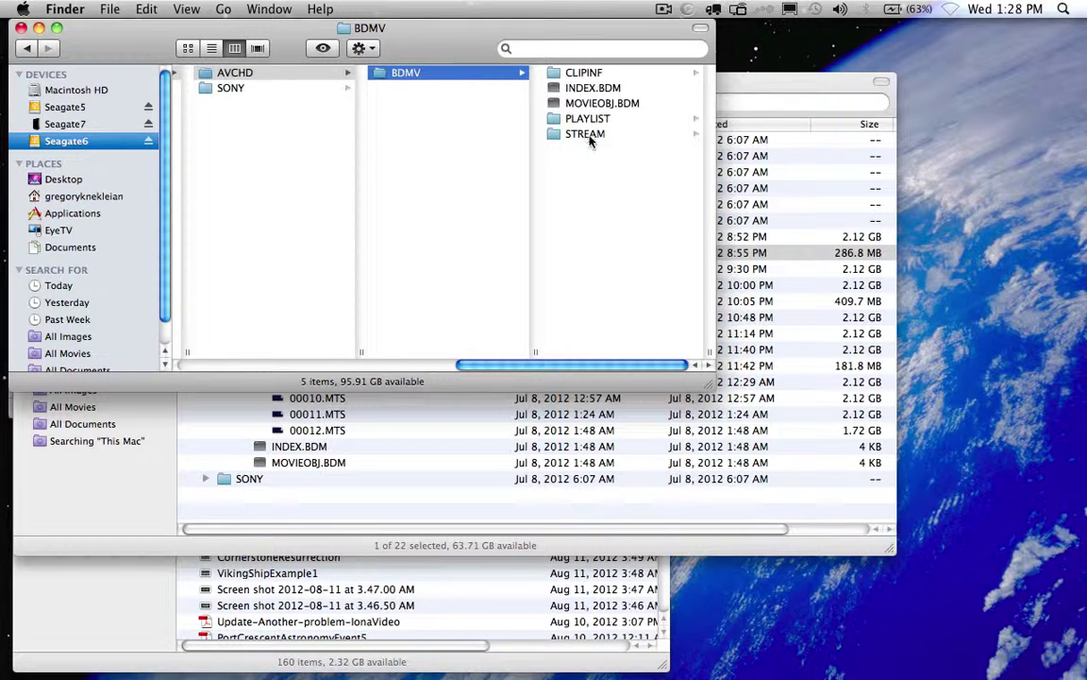
pyautogui.click(585, 134)
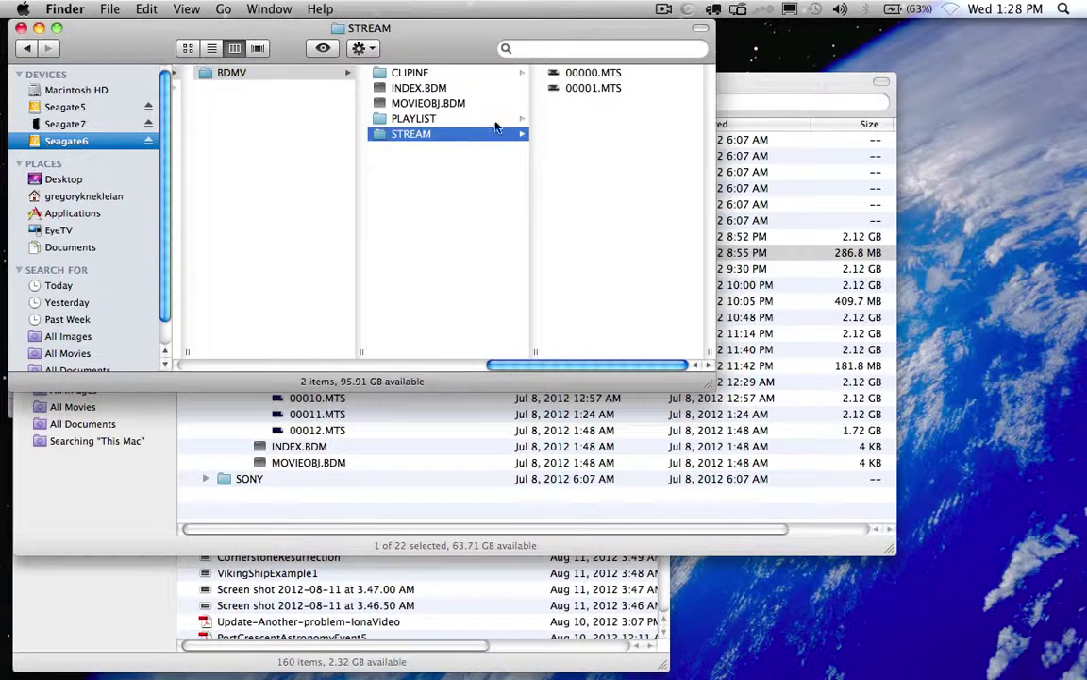
# Select 00001.MTS and bring up its Open With app list
pyautogui.click(588, 73)
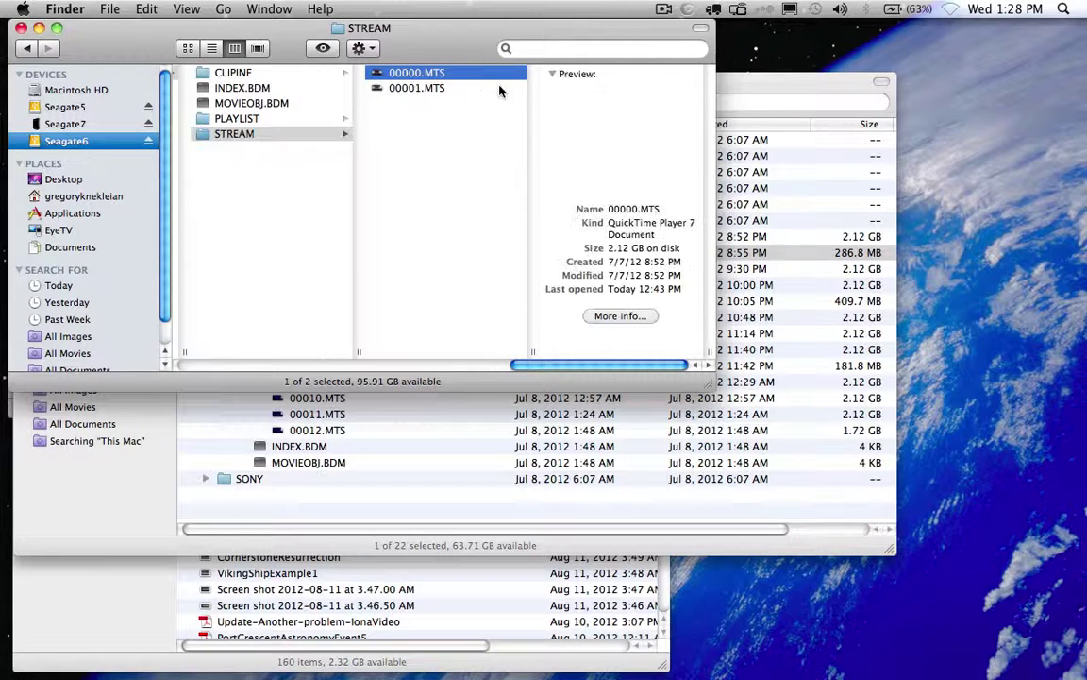
pyautogui.click(106, 9)
pyautogui.moveTo(133, 111)
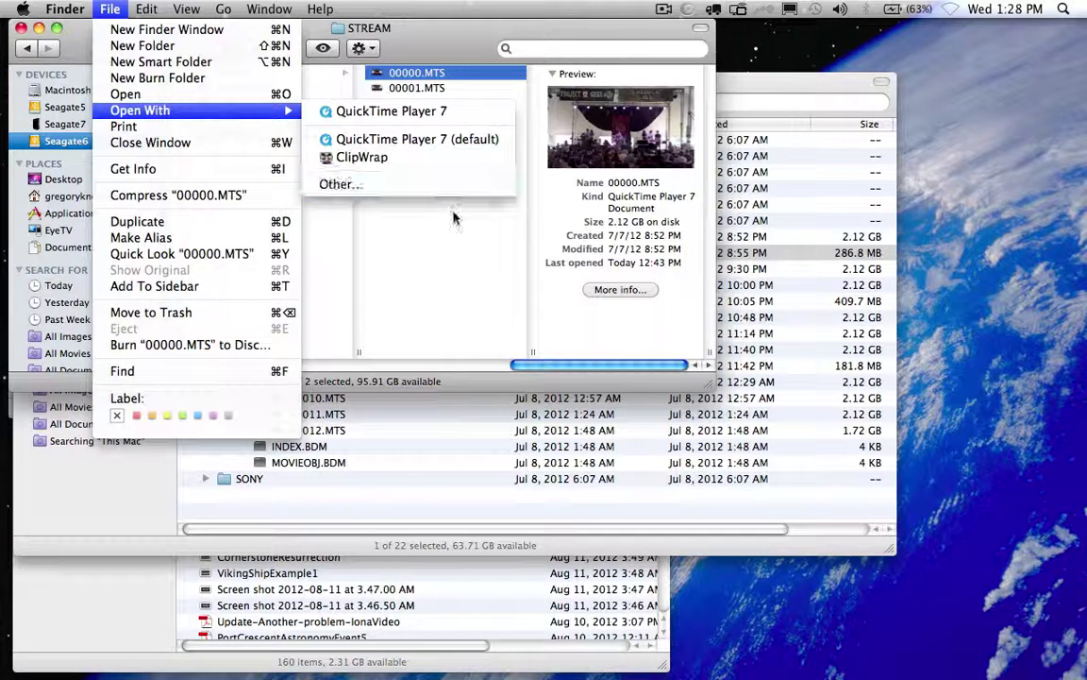
pyautogui.click(410, 202)
pyautogui.press('Down')
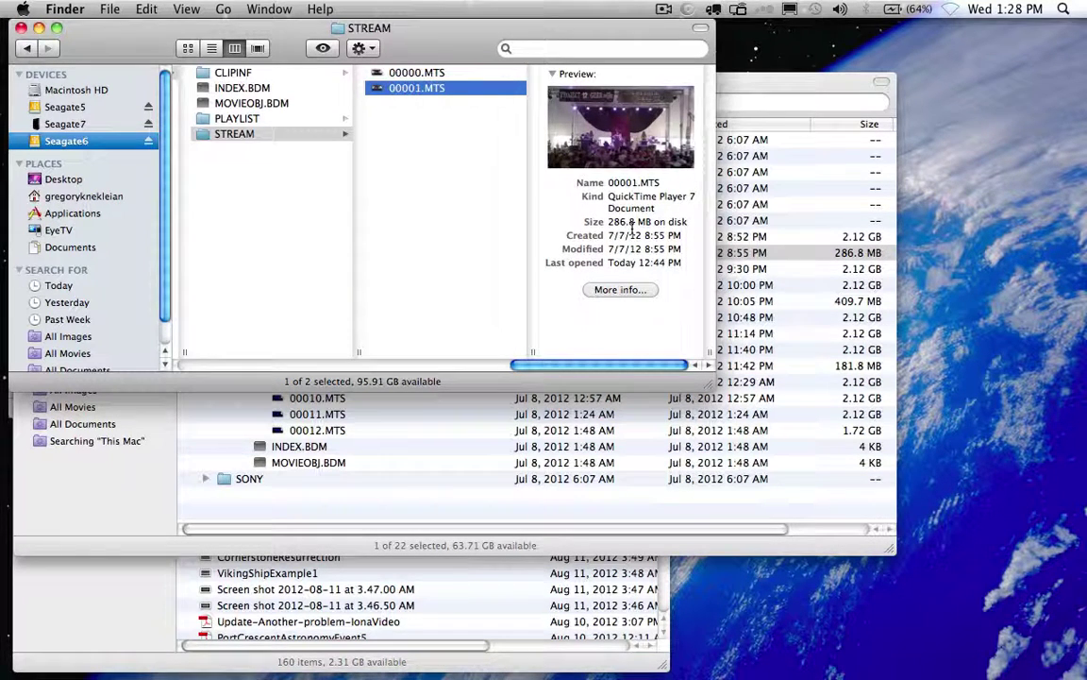
pyautogui.click(102, 11)
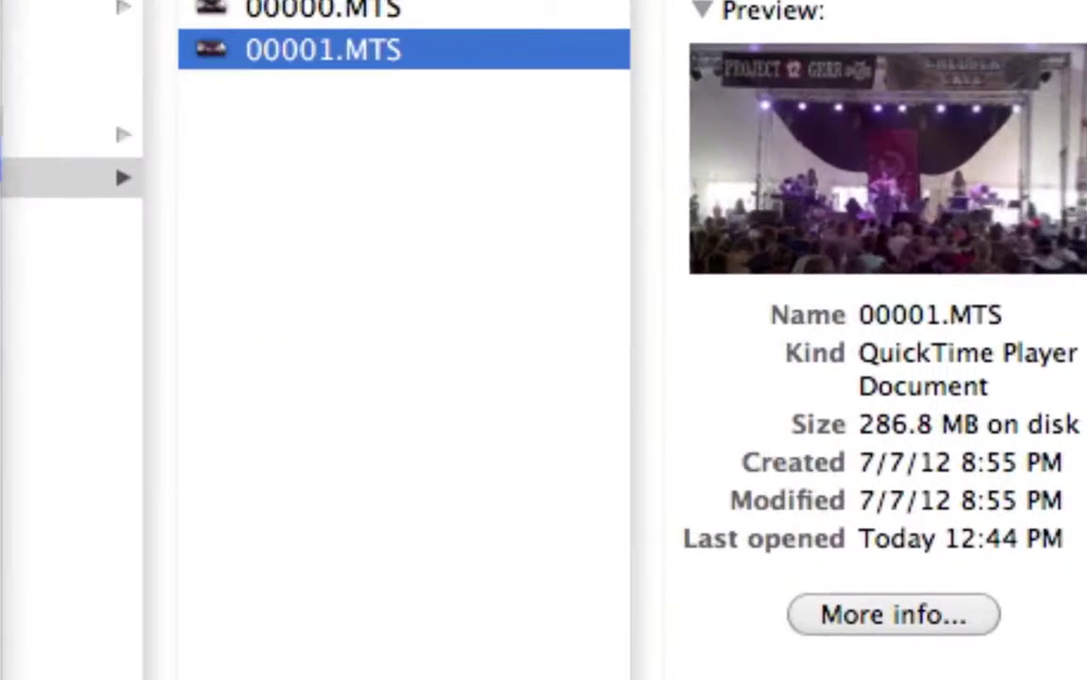
# Open 00001.MTS in ClipWrap and keep the Rewrap (don't alter video samples) output format
pyautogui.moveTo(142, 110)
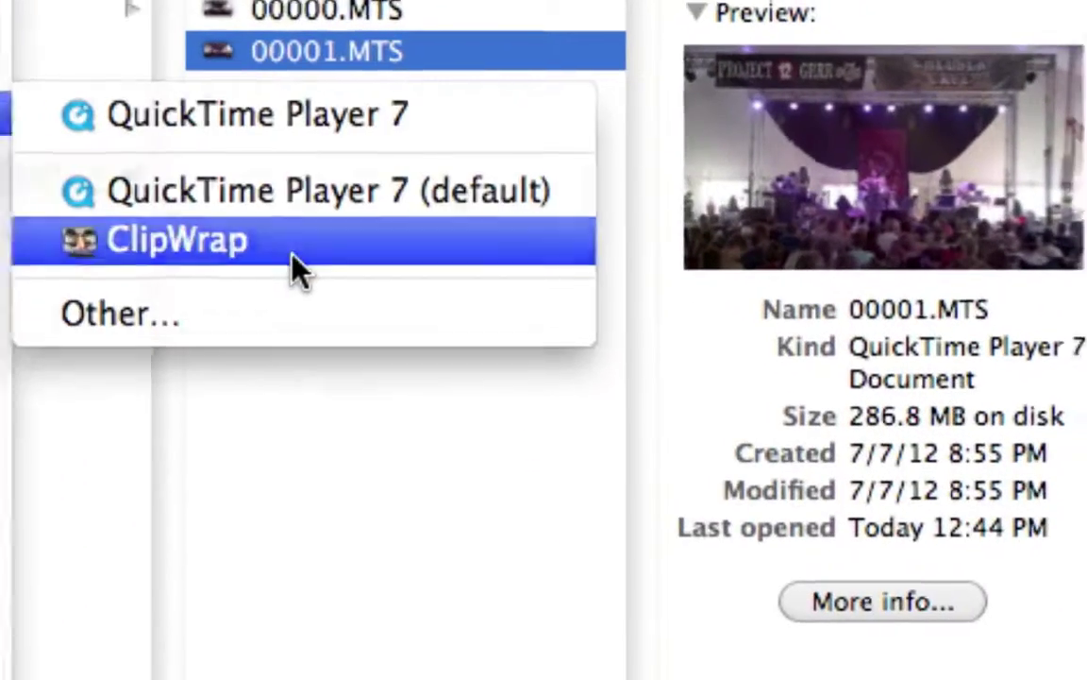
pyautogui.click(286, 256)
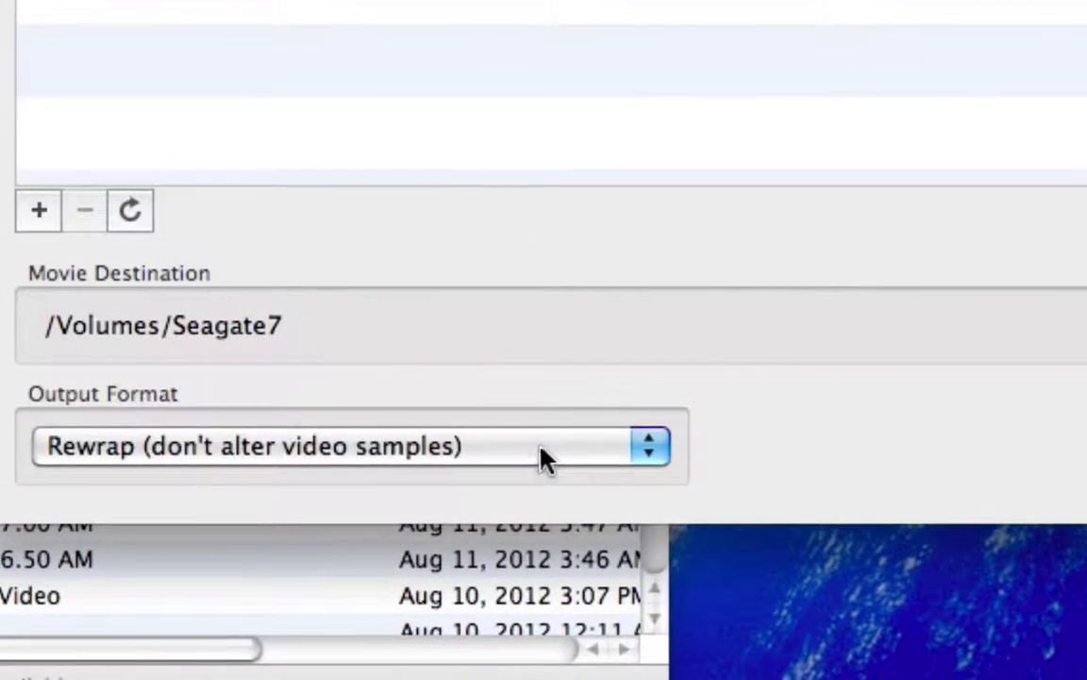
pyautogui.click(613, 559)
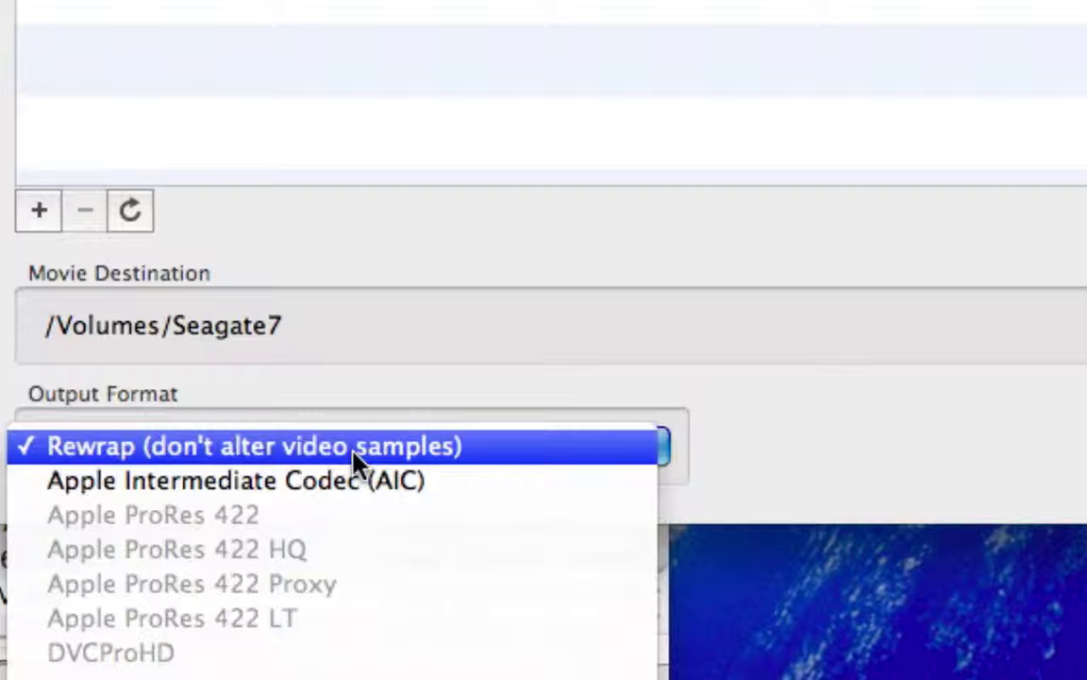
pyautogui.click(354, 452)
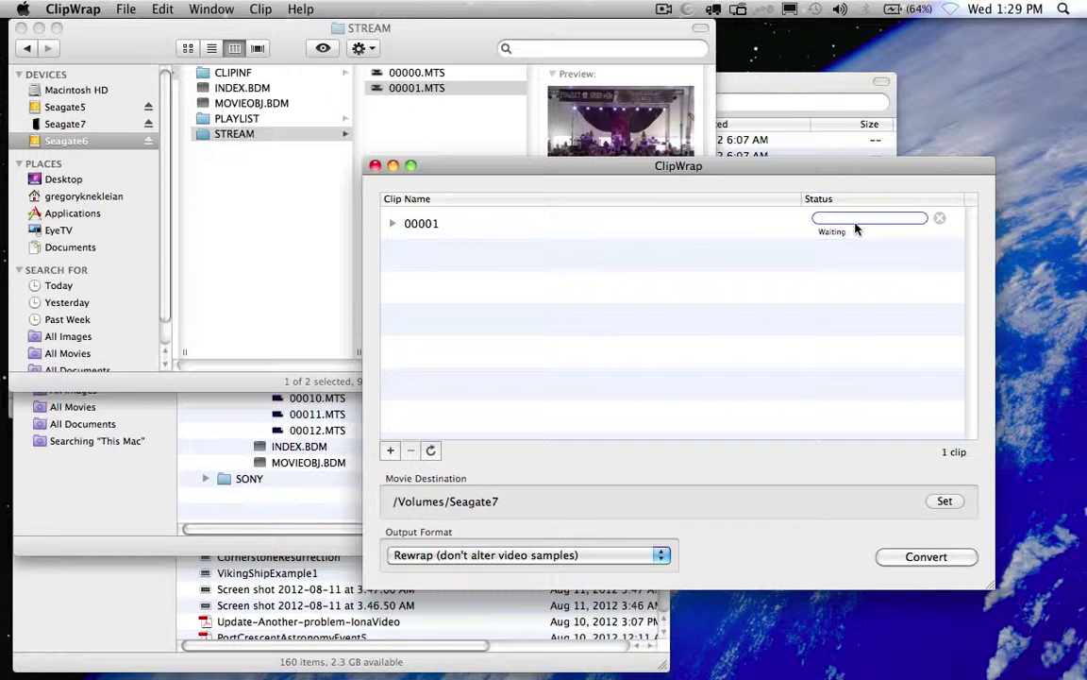
# Remove clip 00001 from the ClipWrap queue and choose File > Open Multiple as Spanned
pyautogui.click(412, 224)
pyautogui.press('Delete')
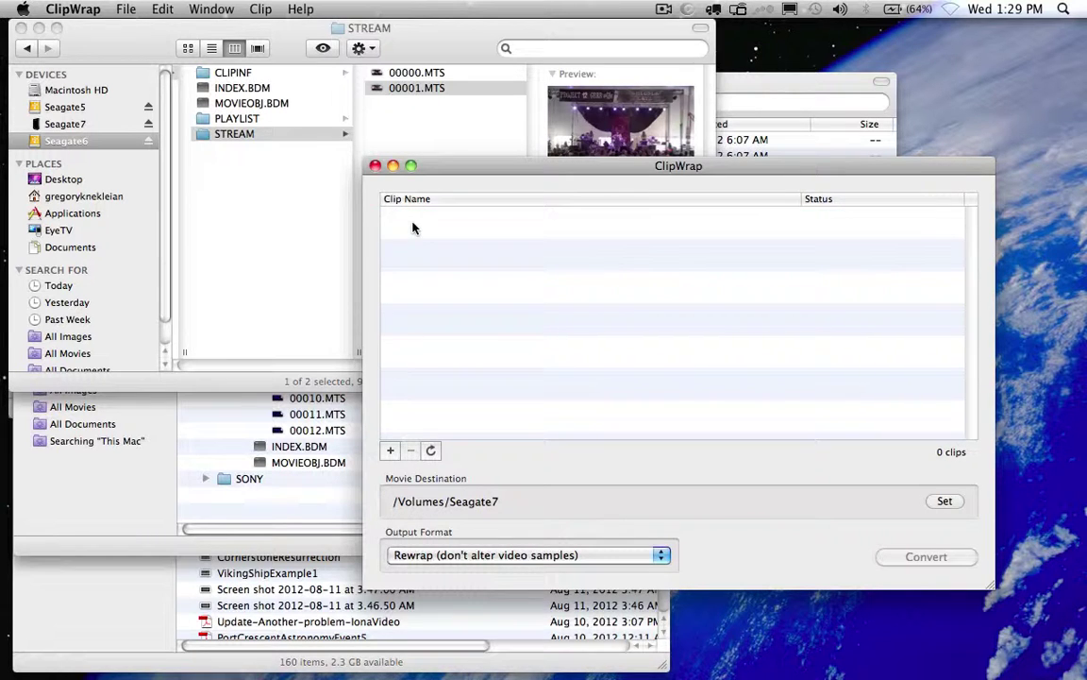
pyautogui.click(126, 9)
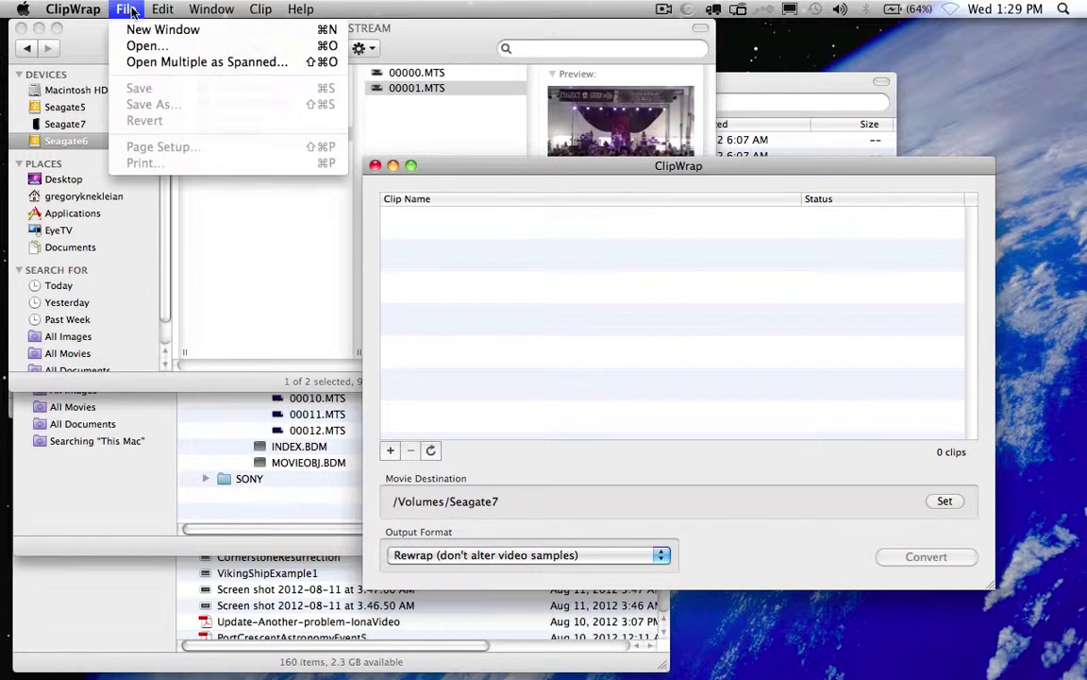
pyautogui.click(142, 64)
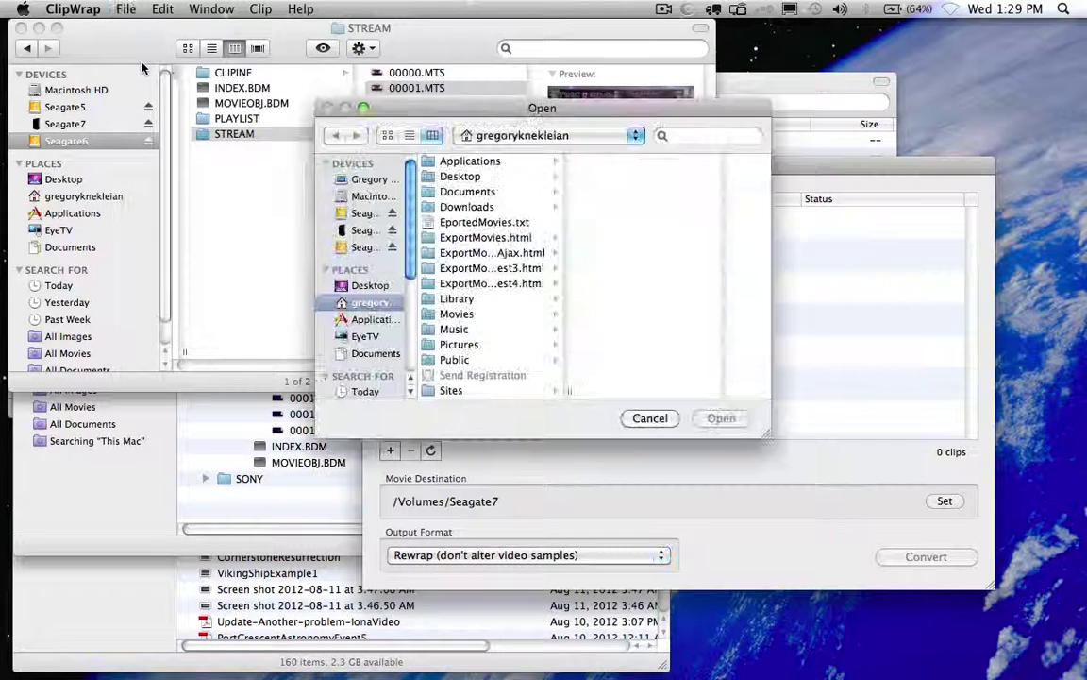
# Browse the Seagate drives to find and open the footage folder on Seagate6
pyautogui.click(370, 247)
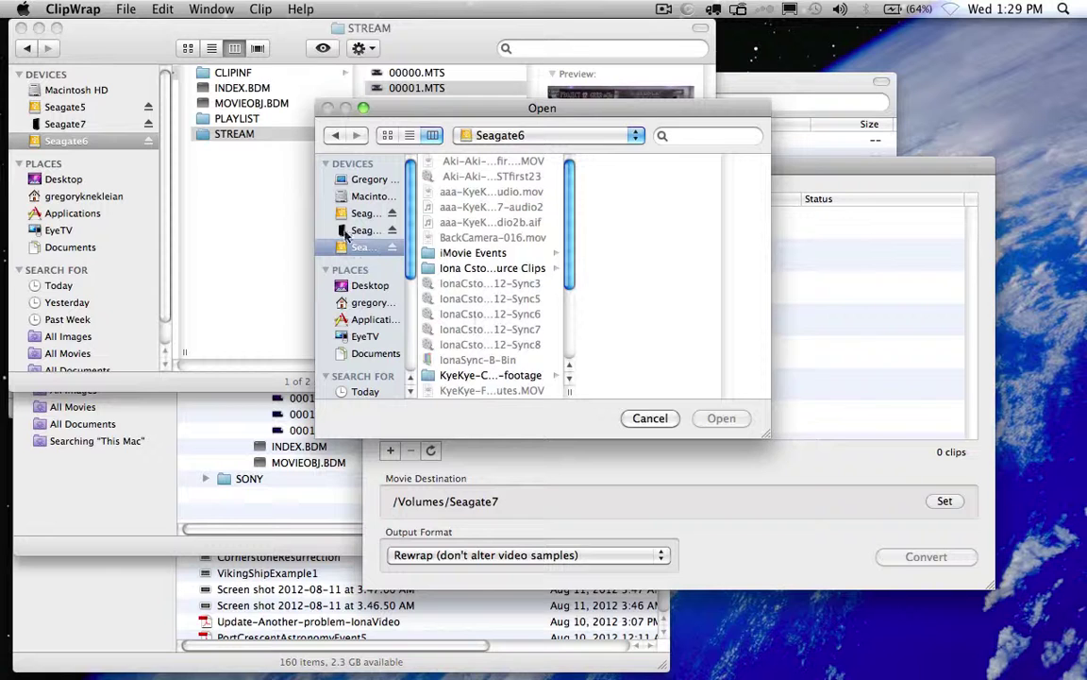
pyautogui.click(358, 214)
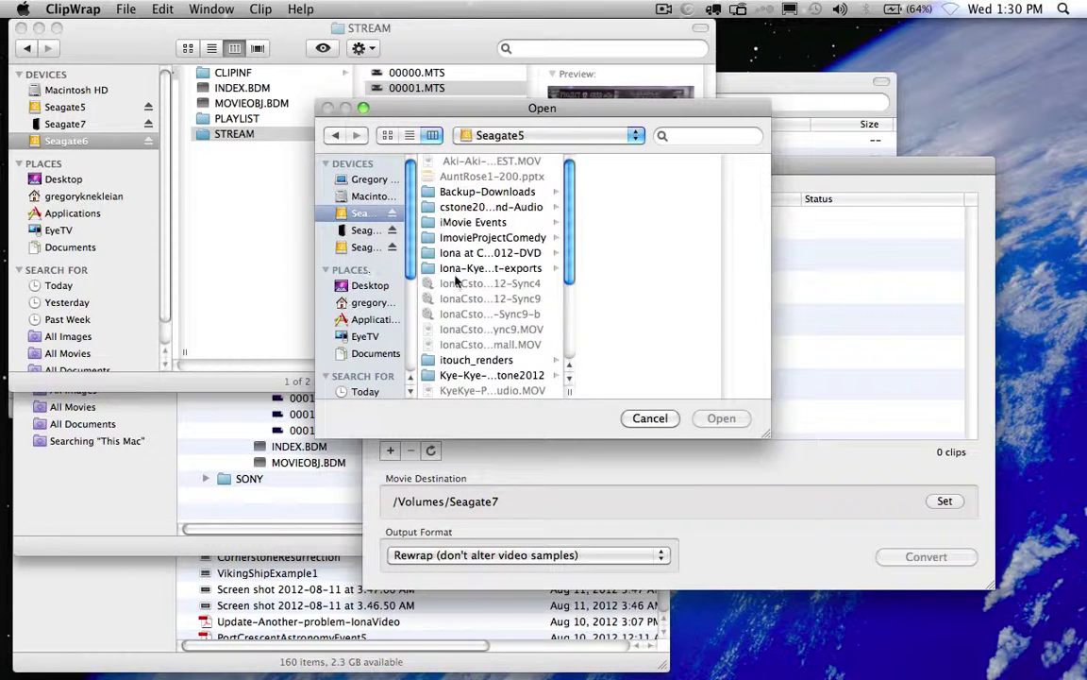
pyautogui.click(480, 376)
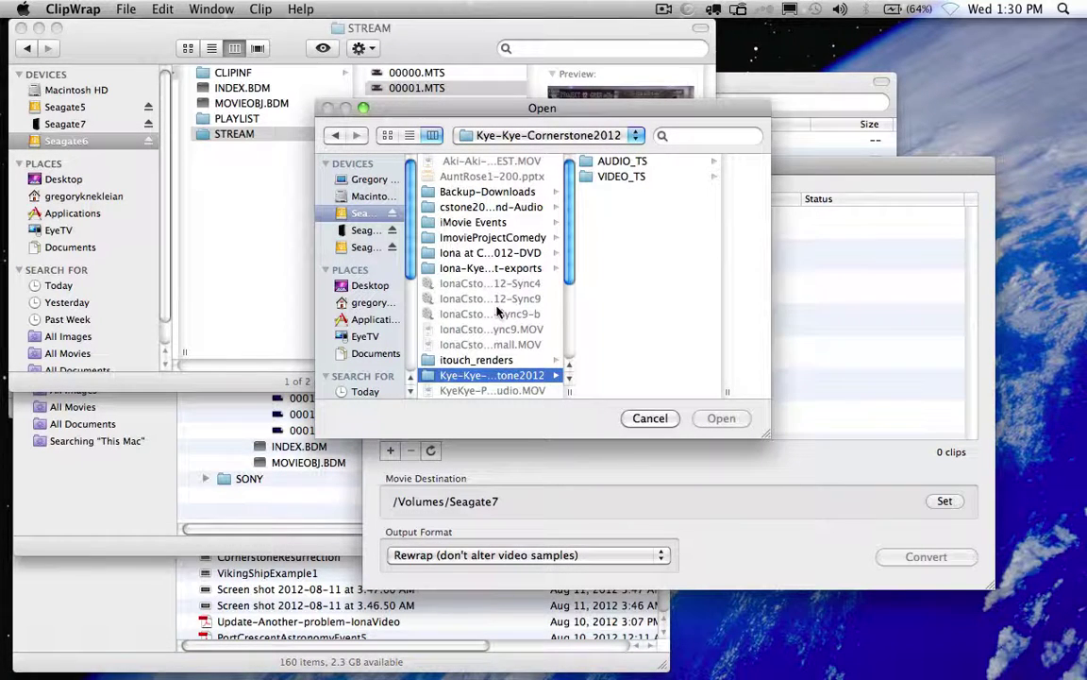
pyautogui.scroll(-1, 448, 283)
pyautogui.click(512, 264)
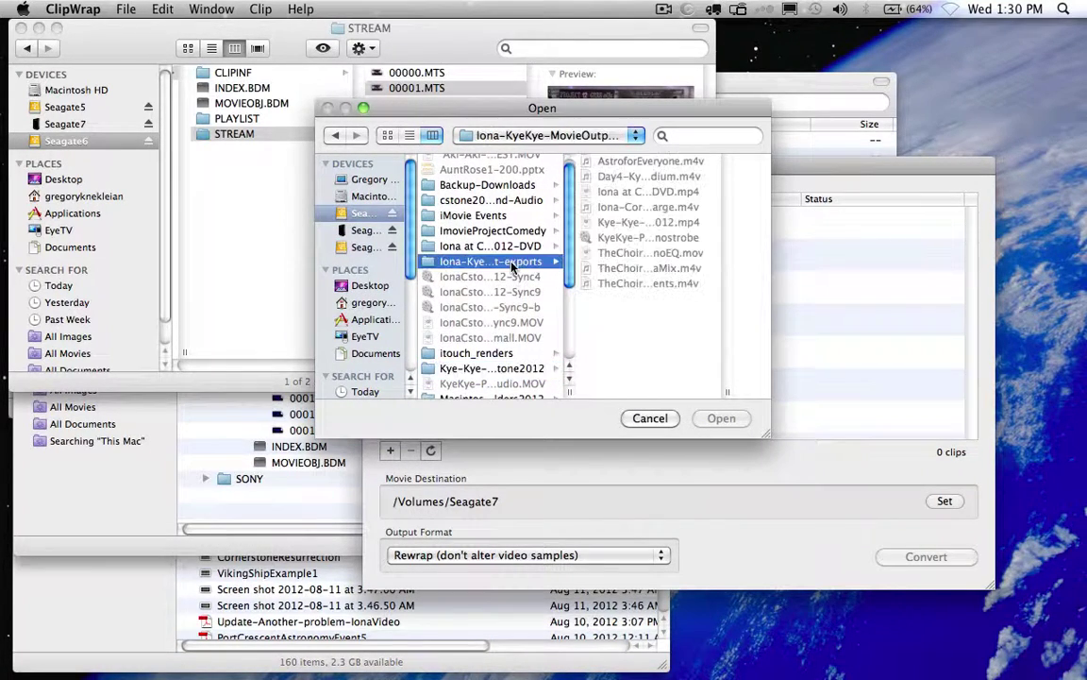
pyautogui.scroll(-2, 508, 302)
pyautogui.scroll(-2, 508, 314)
pyautogui.click(371, 248)
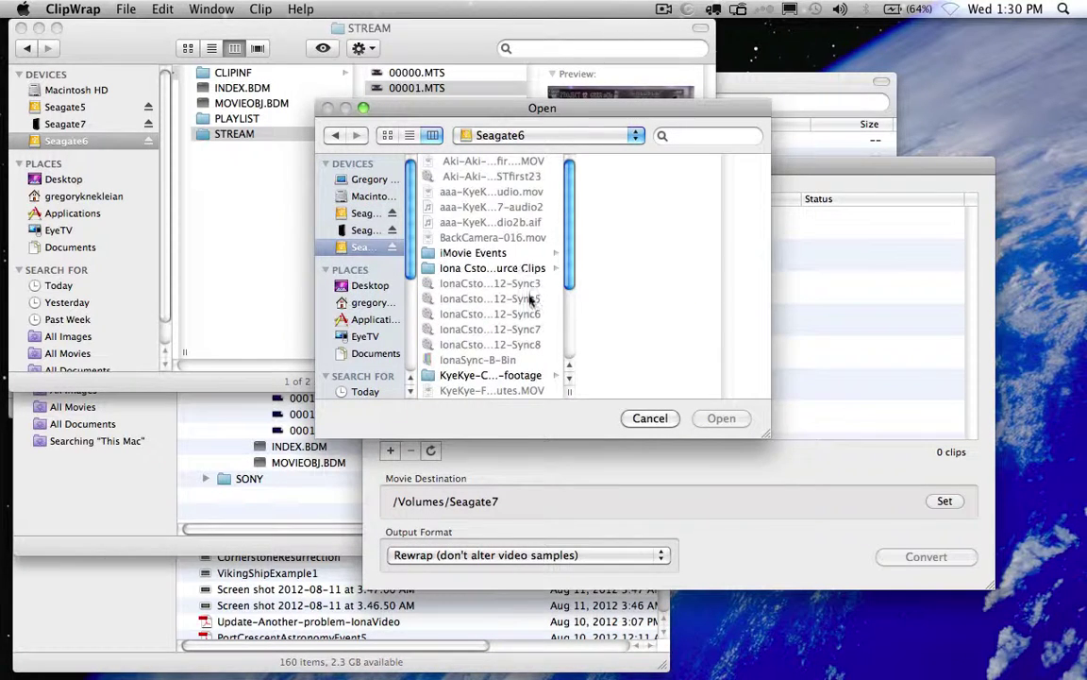
pyautogui.scroll(-5, 477, 306)
pyautogui.click(499, 298)
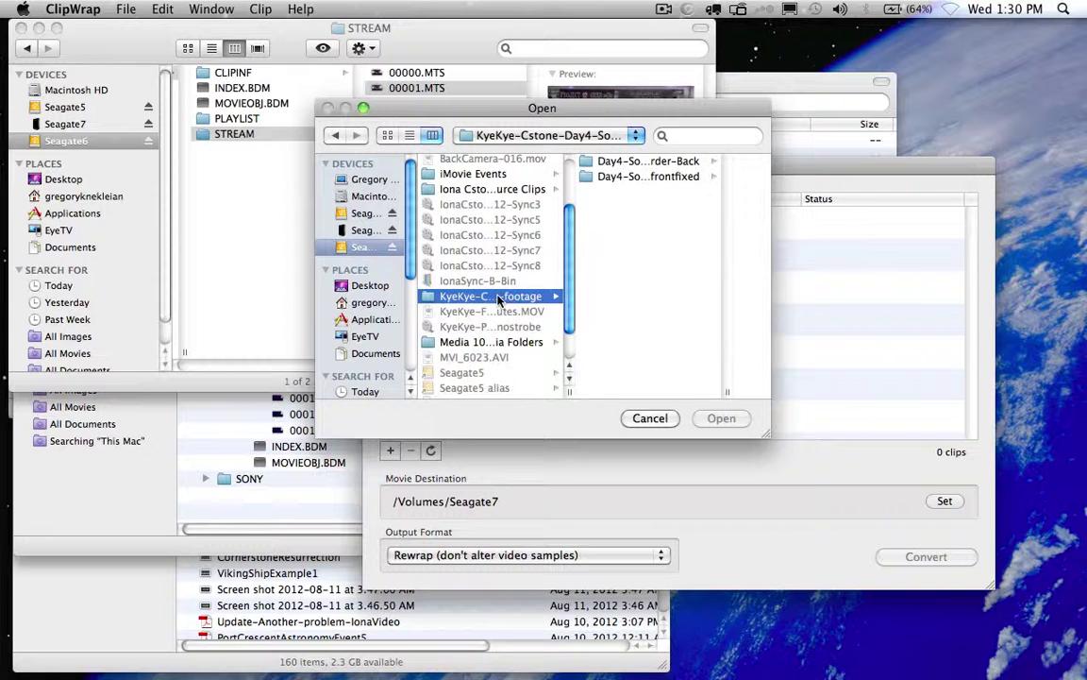
# Open Day4/PRIVATE/AVCHD/BDMV/STREAM and load 00000.MTS and 00001.MTS as one spanned clip
pyautogui.click(659, 166)
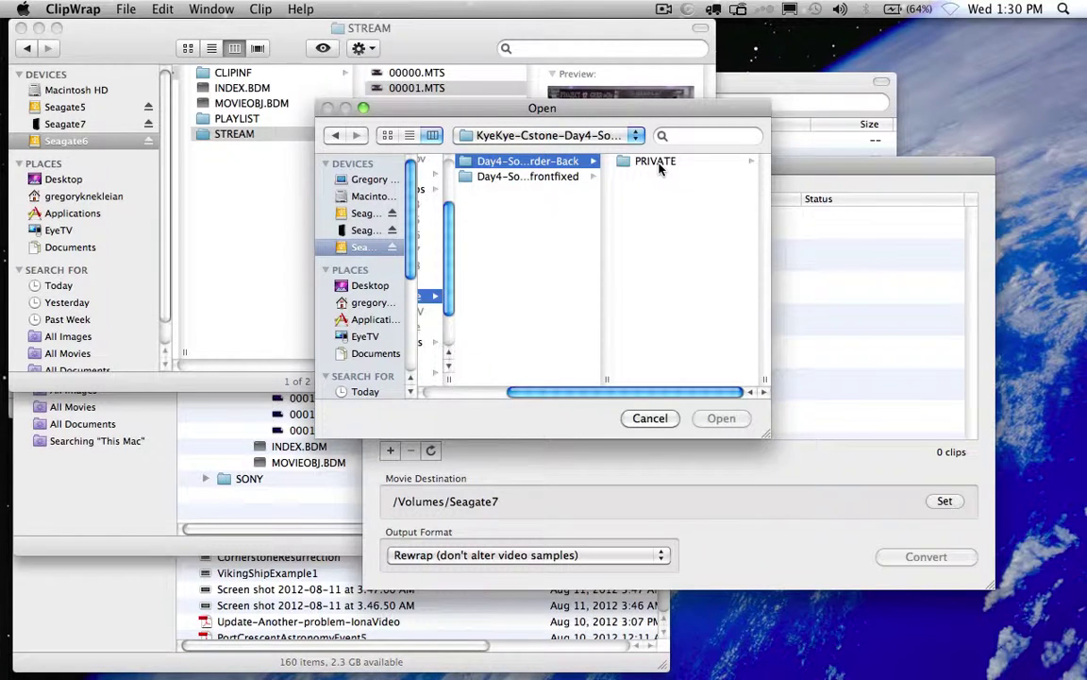
pyautogui.click(658, 164)
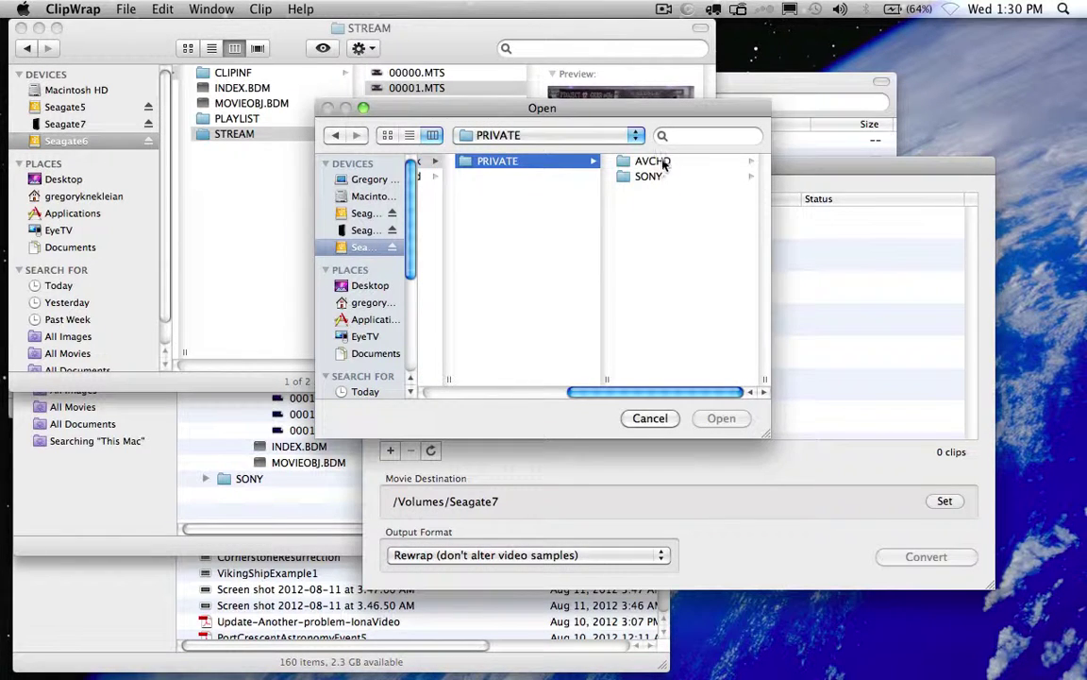
pyautogui.click(654, 162)
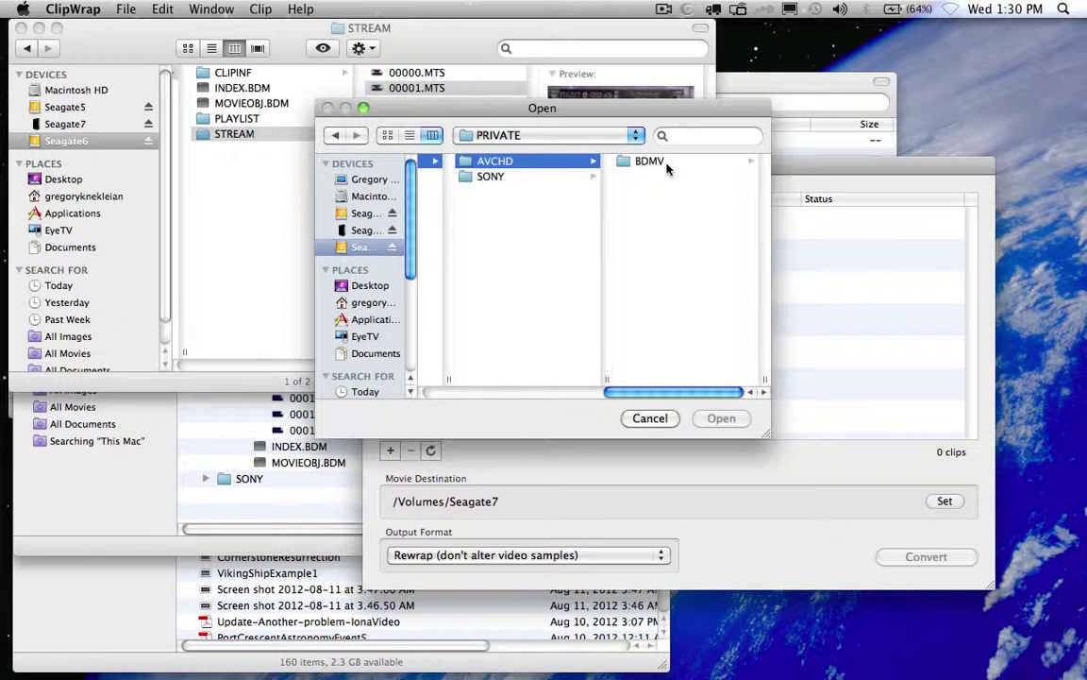
pyautogui.click(665, 162)
pyautogui.click(665, 223)
pyautogui.click(666, 162)
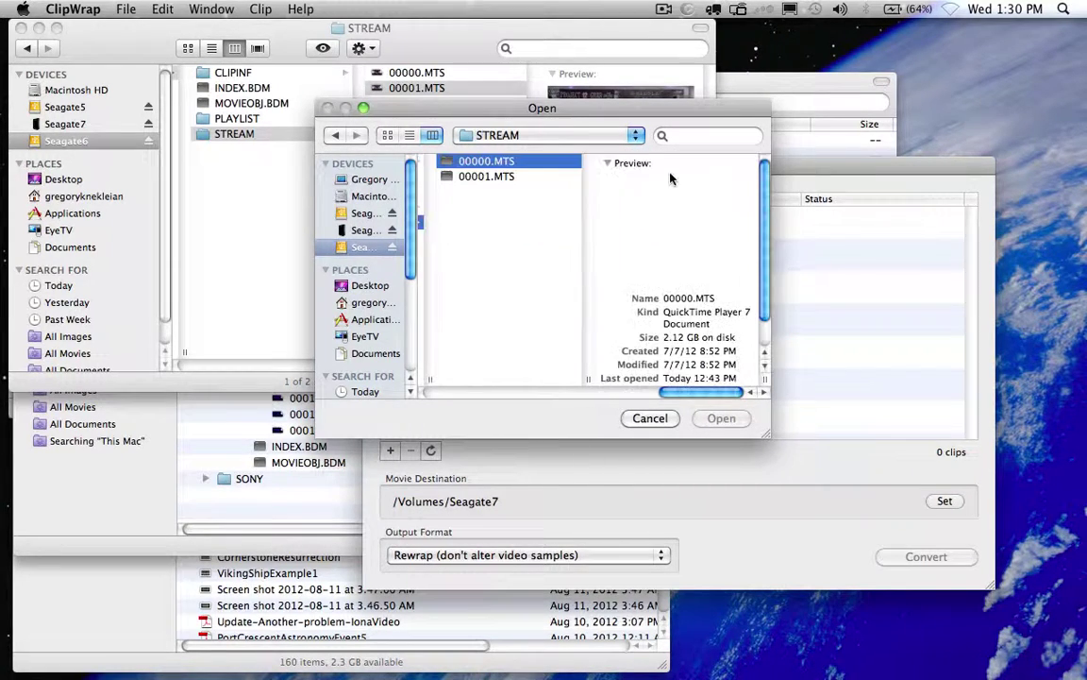
pyautogui.keyDown('shift'); pyautogui.click(461, 179); pyautogui.keyUp('shift')
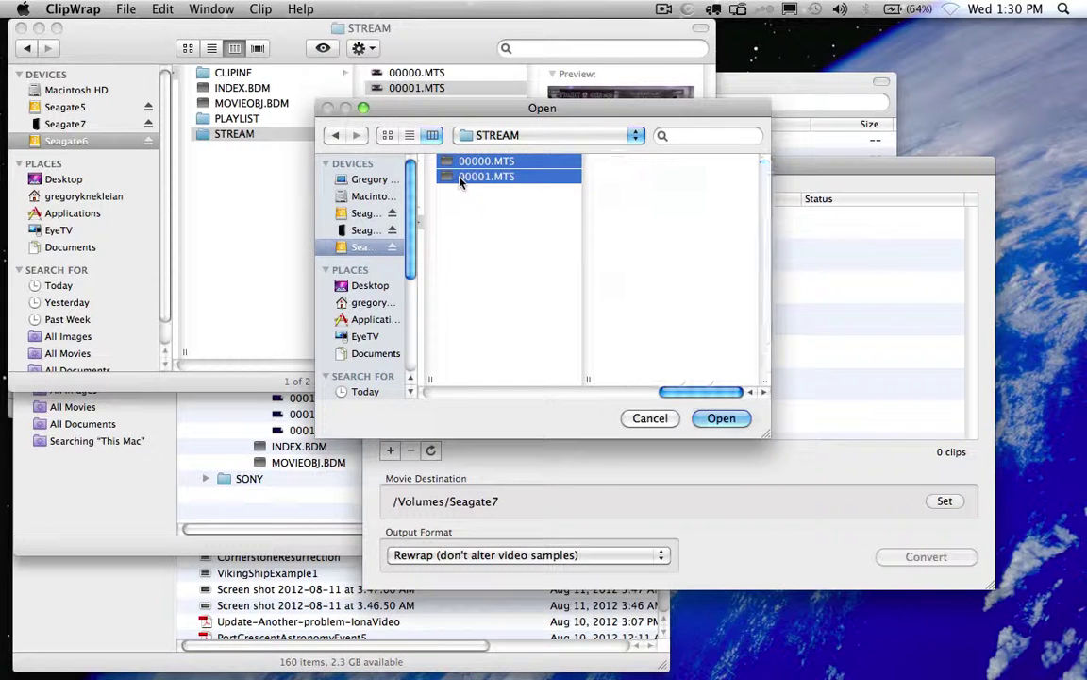
pyautogui.click(723, 418)
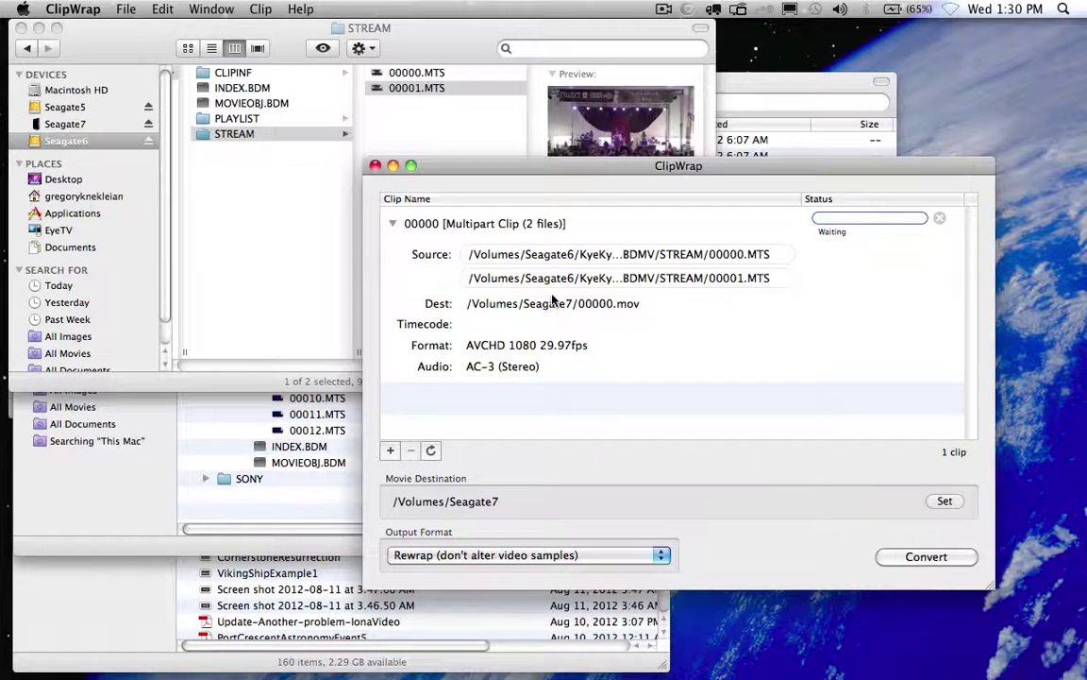
# Expand multipart clip 00000 to review its two MTS sources, Seagate7 destination and format
pyautogui.moveTo(564, 279)
pyautogui.mouseDown()
pyautogui.moveTo(565, 256)
pyautogui.moveTo(575, 272)
pyautogui.mouseUp()
pyautogui.moveTo(485, 255)
# Bring the Desktop Finder window forward, select 00001.mov and scroll to view its details
pyautogui.click(90, 519)
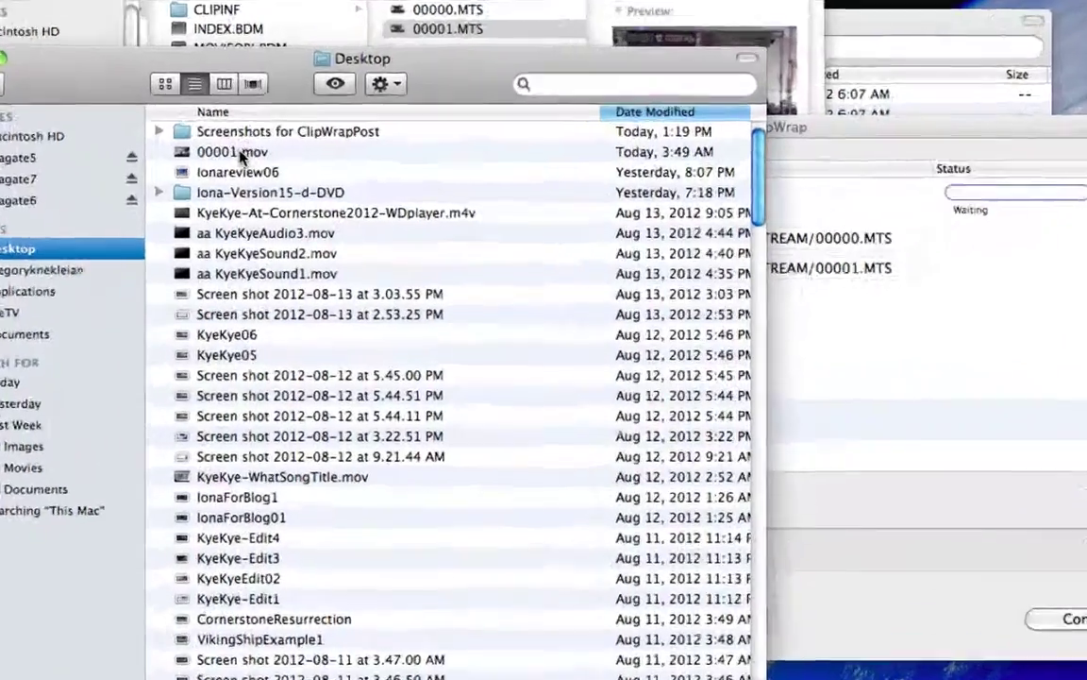
pyautogui.click(253, 188)
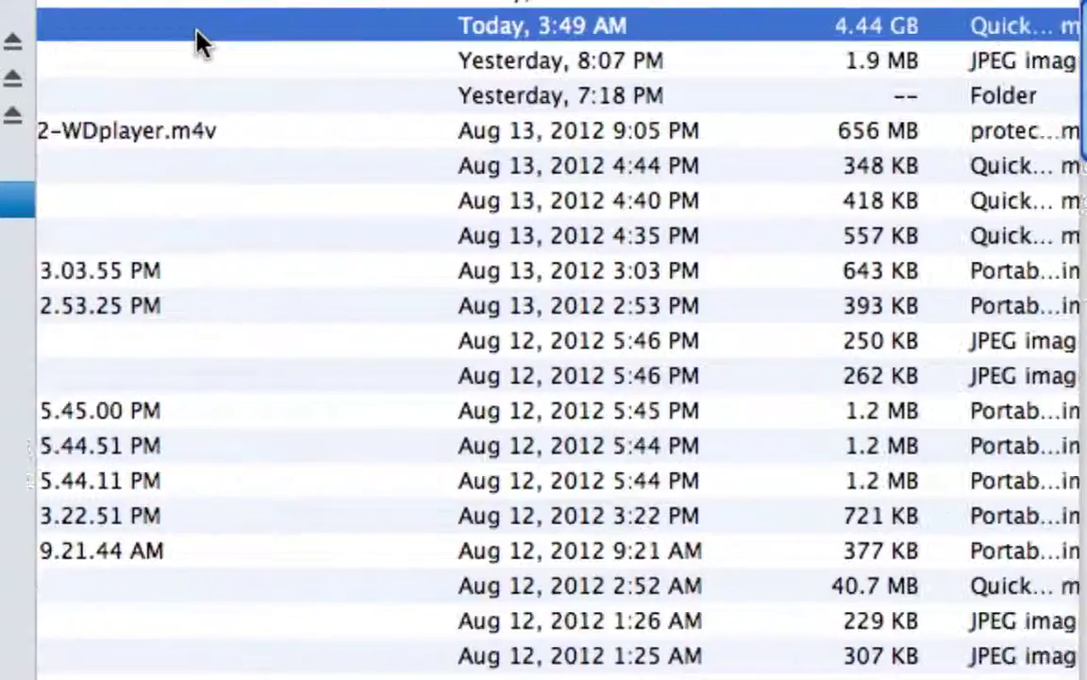
pyautogui.hscroll(-1, 198, 43)
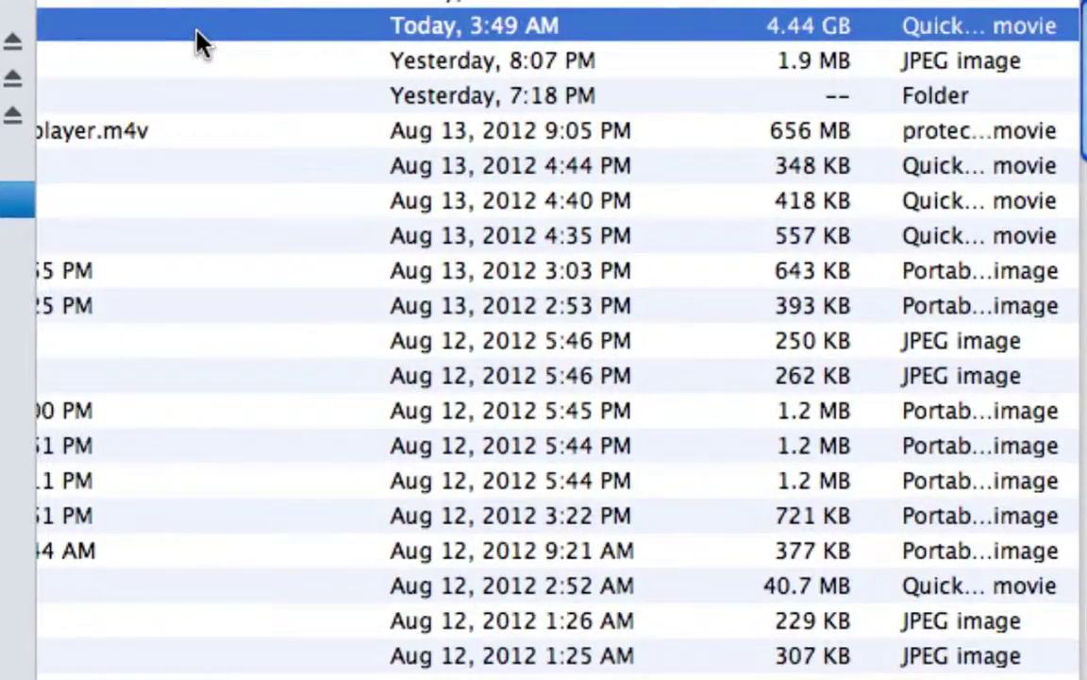
pyautogui.hscroll(-8, 198, 43)
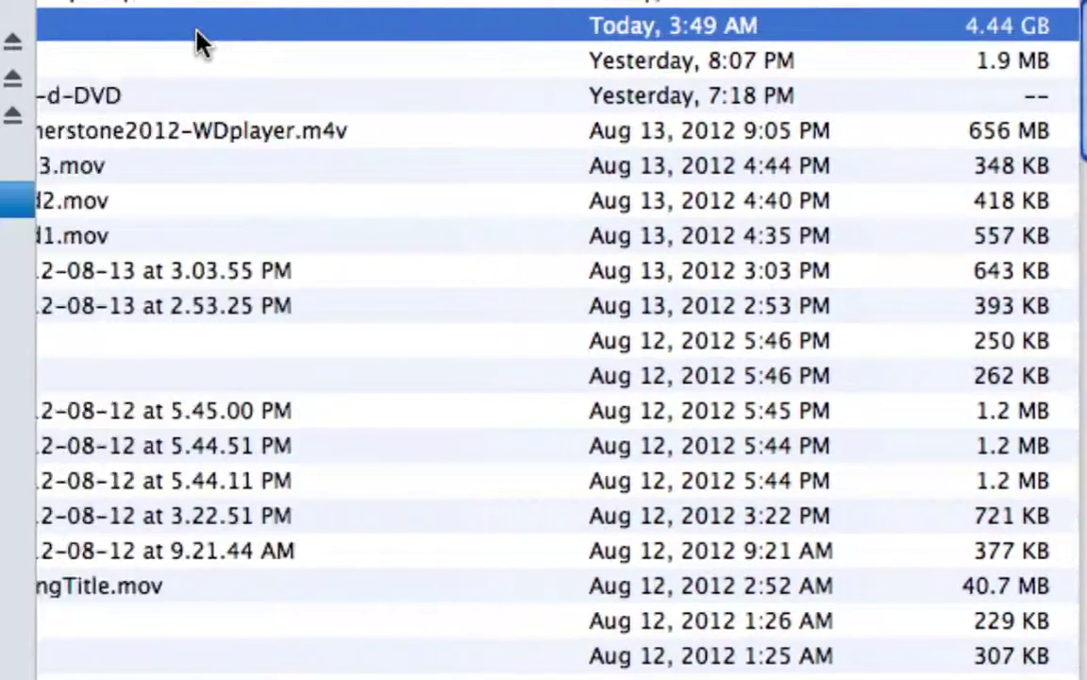
pyautogui.hscroll(-3, 201, 43)
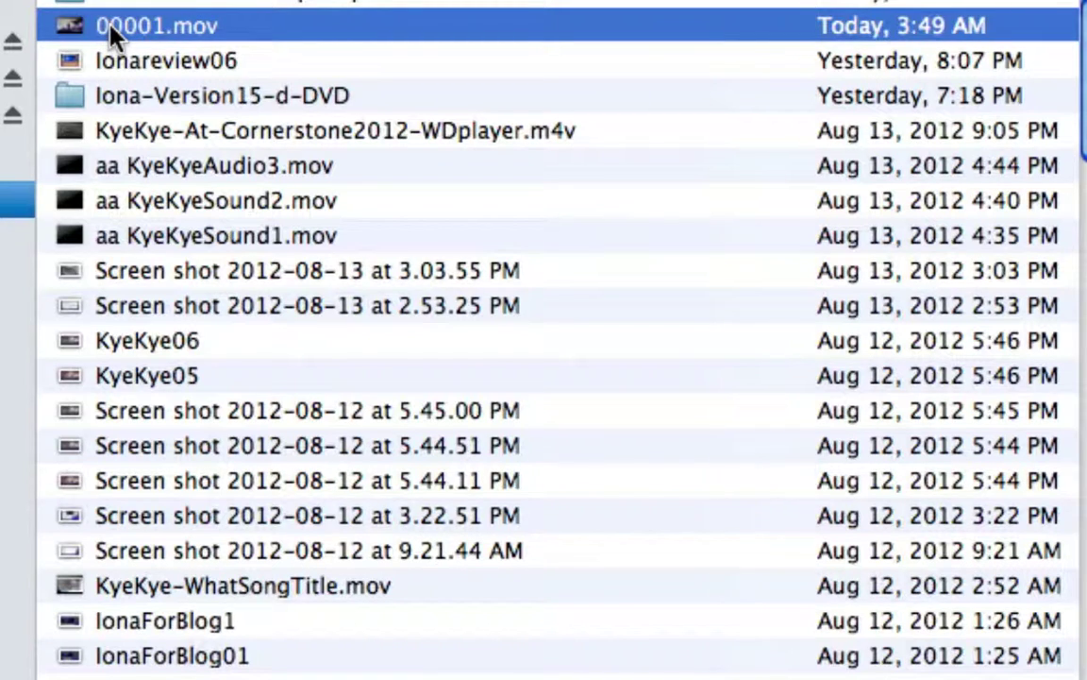
pyautogui.hscroll(7, 109, 28)
pyautogui.hscroll(-8, 110, 28)
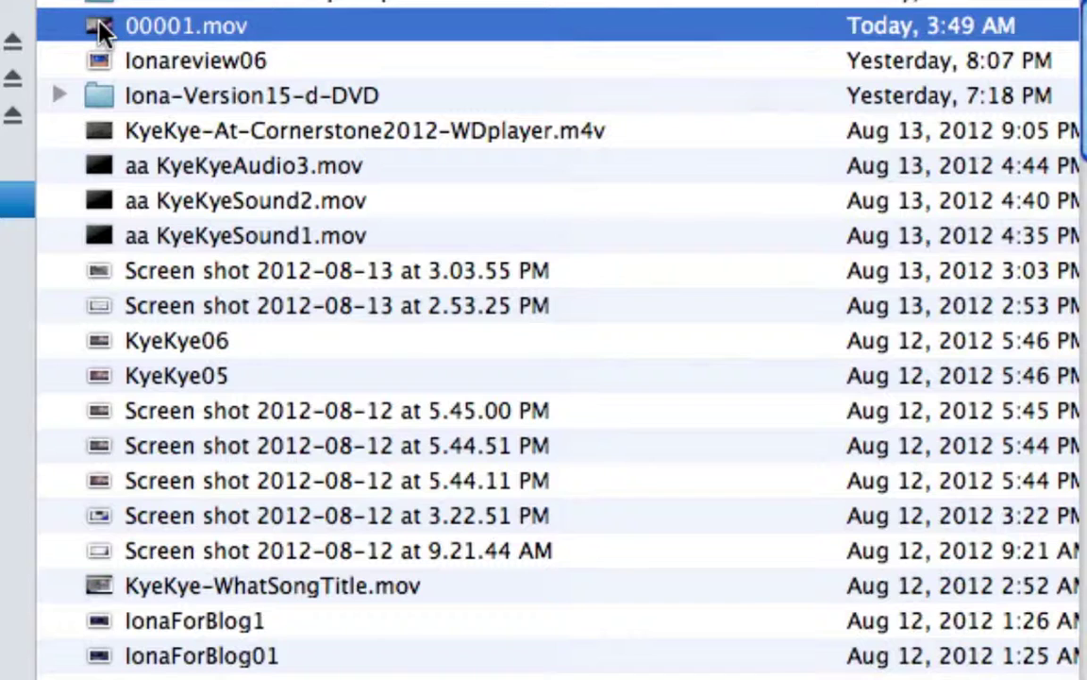
pyautogui.hscroll(6, 99, 26)
pyautogui.hscroll(-7, 98, 36)
# Open 00001.mov in QuickTime Player 7 using File > Open With
pyautogui.click(178, 14)
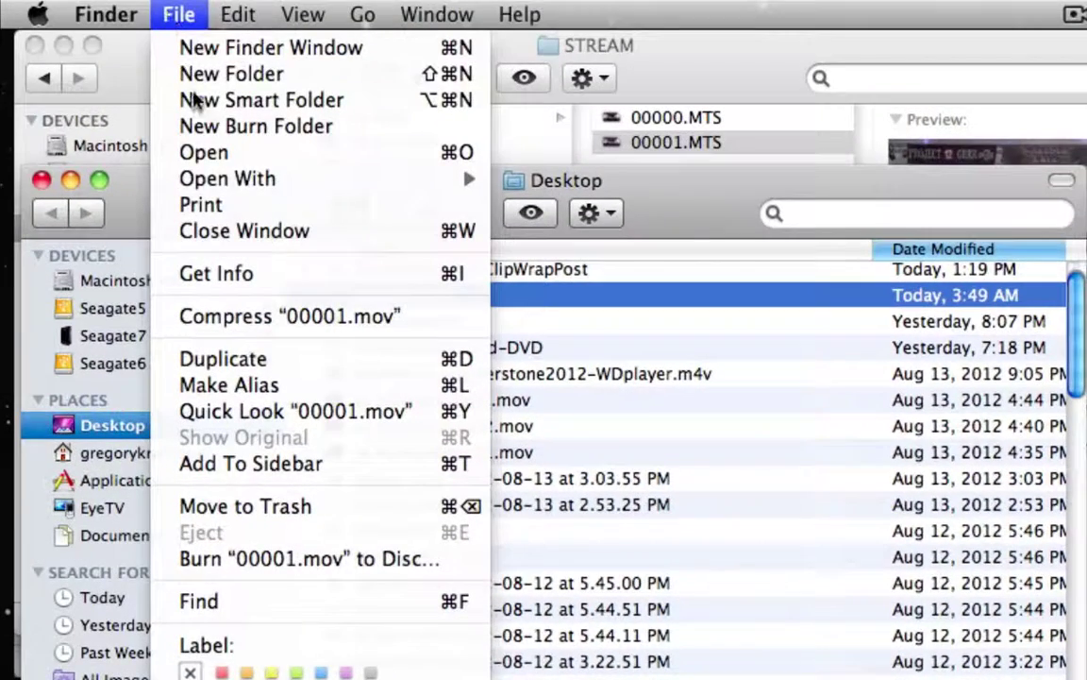
pyautogui.moveTo(272, 185)
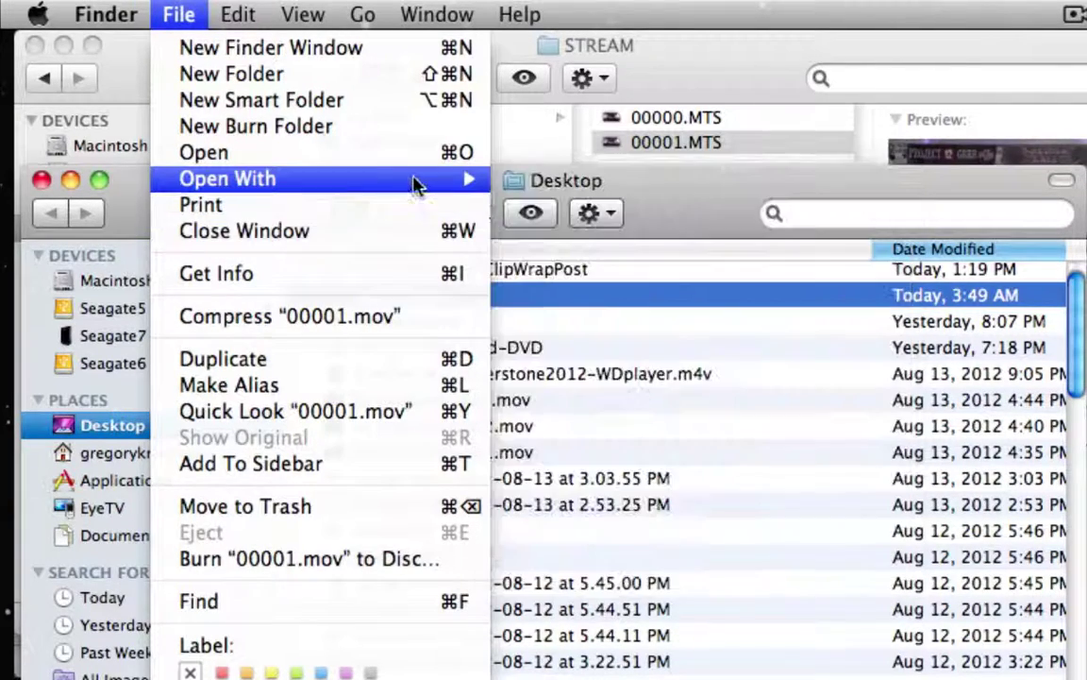
pyautogui.click(914, 651)
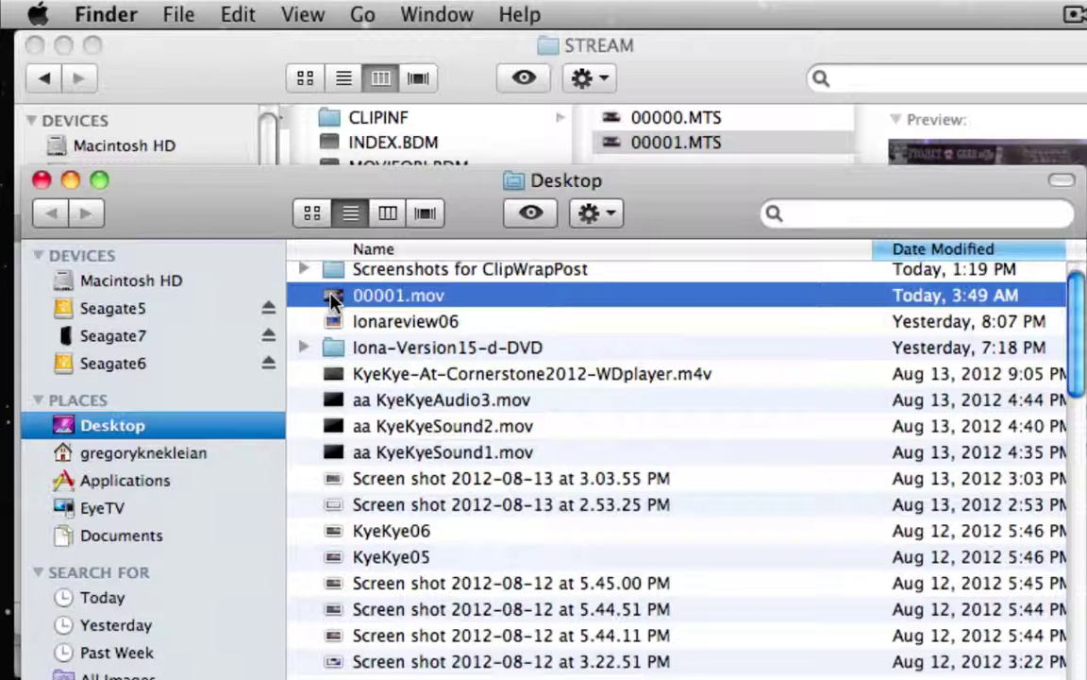
pyautogui.click(175, 15)
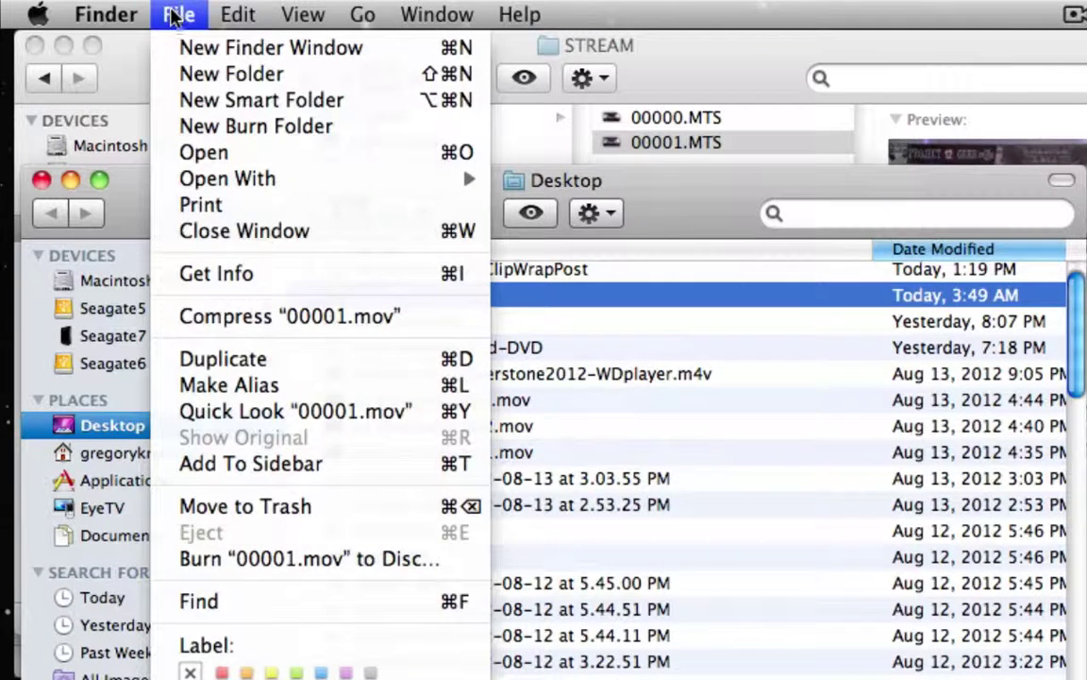
pyautogui.moveTo(279, 189)
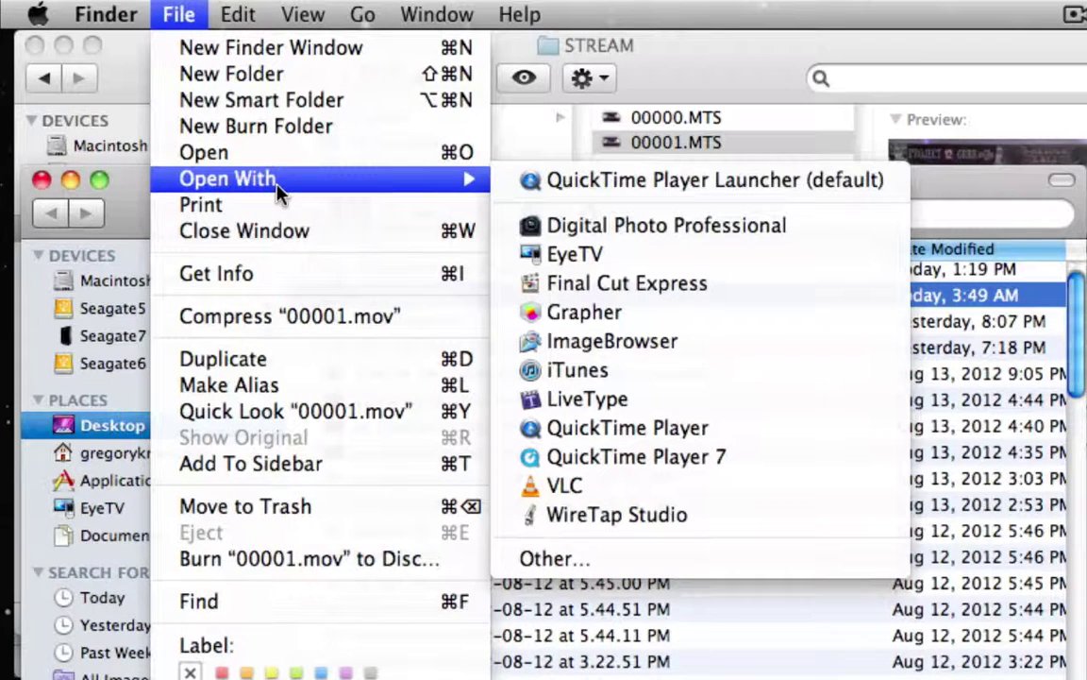
pyautogui.click(673, 449)
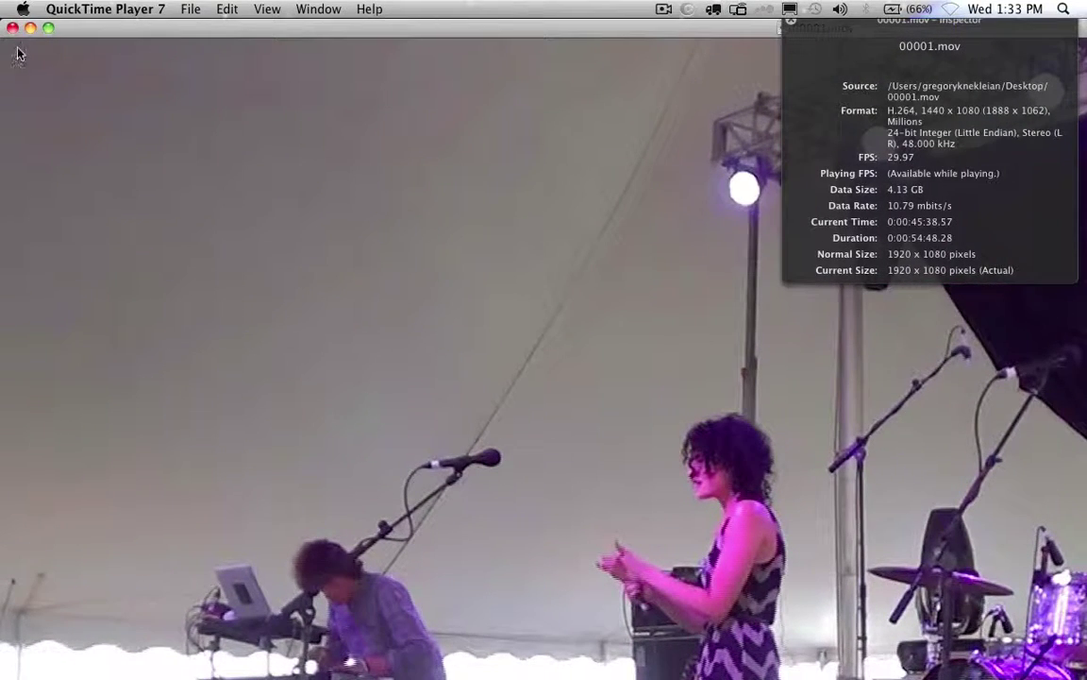
# Close the full-screen movie, switch to iMovie and choose File > Import > Movies
pyautogui.click(12, 28)
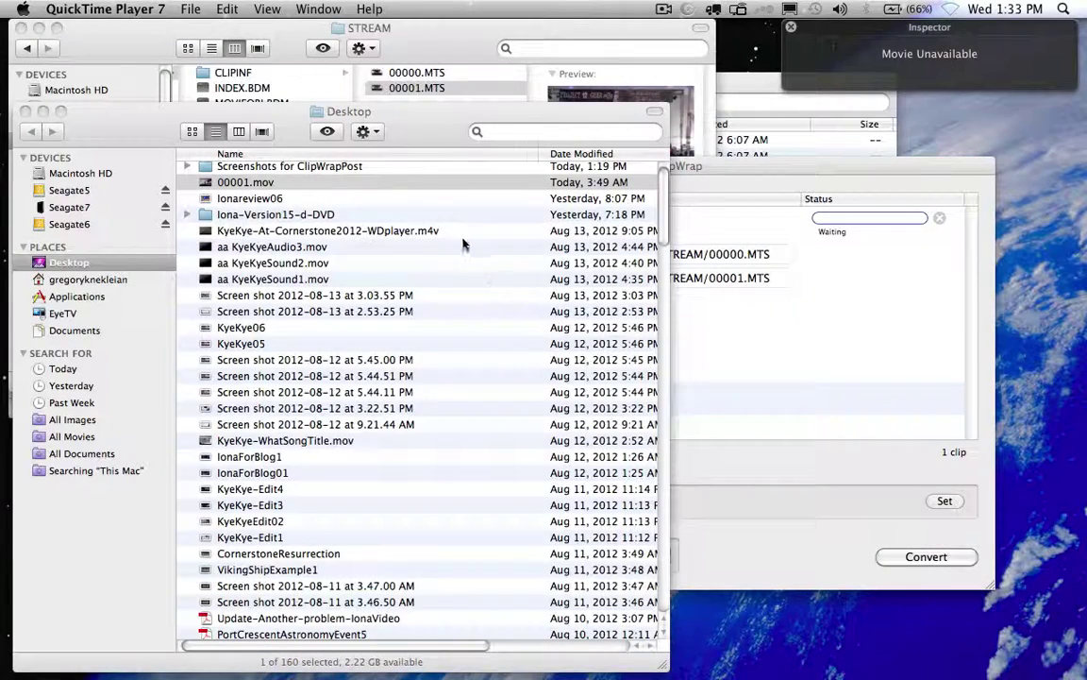
pyautogui.moveTo(935, 666)
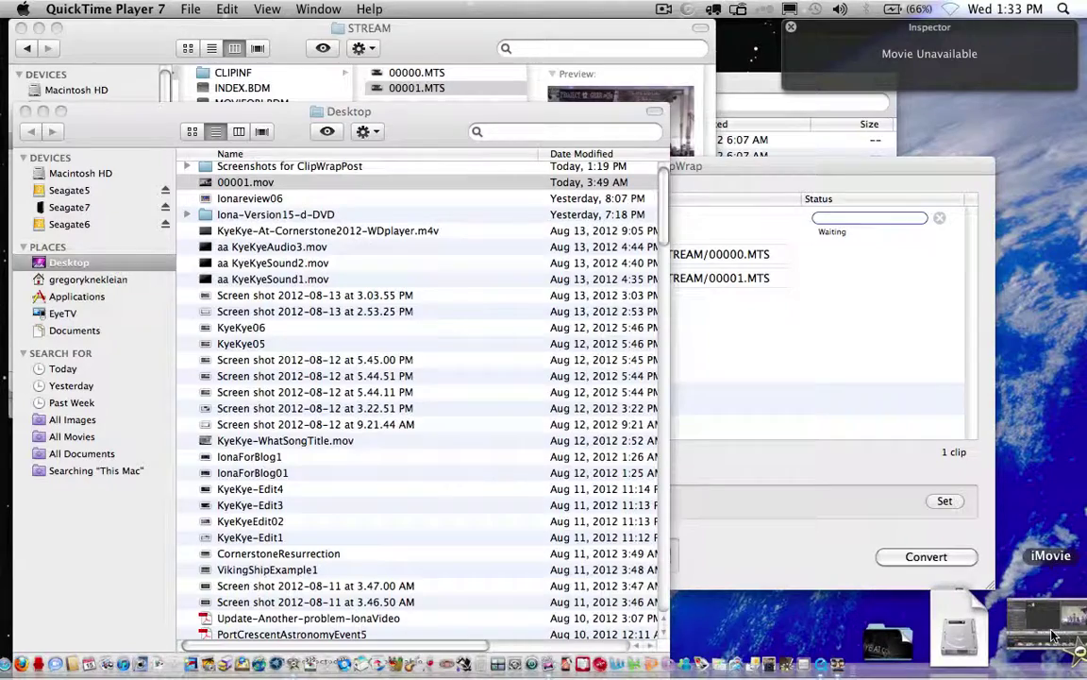
pyautogui.click(1054, 638)
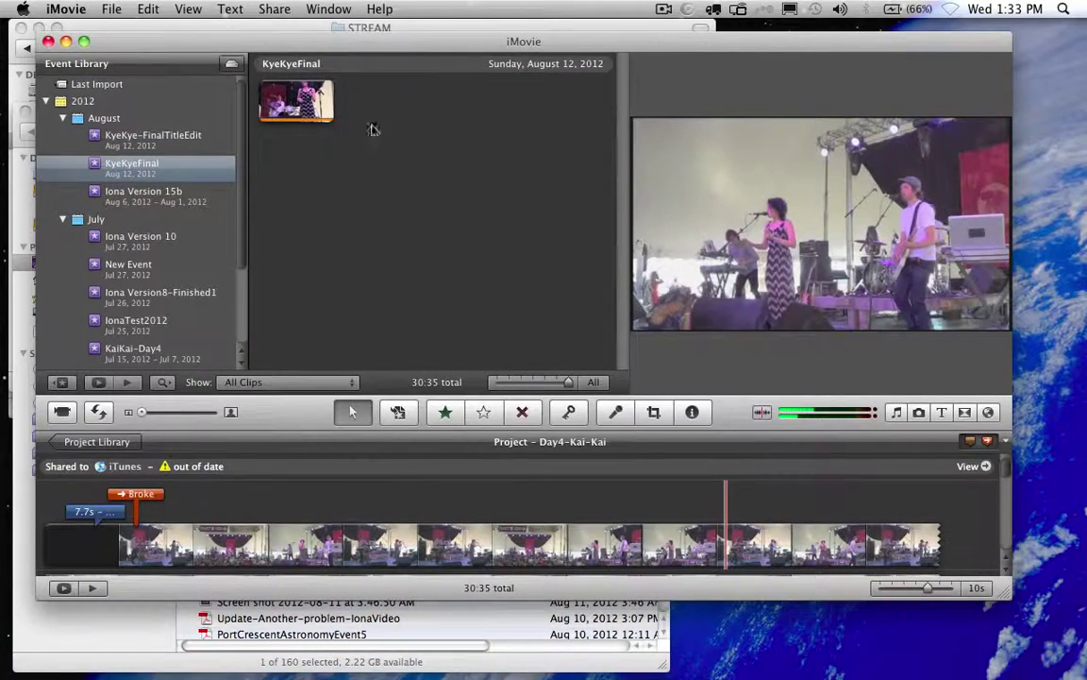
pyautogui.click(113, 10)
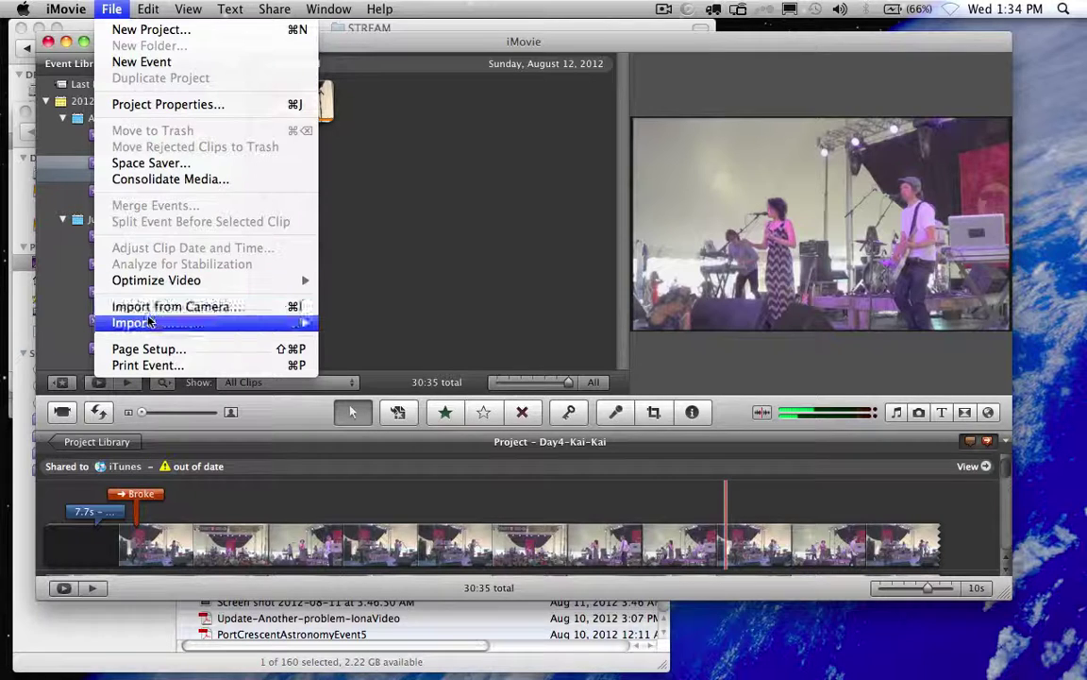
pyautogui.moveTo(151, 323)
pyautogui.click(347, 323)
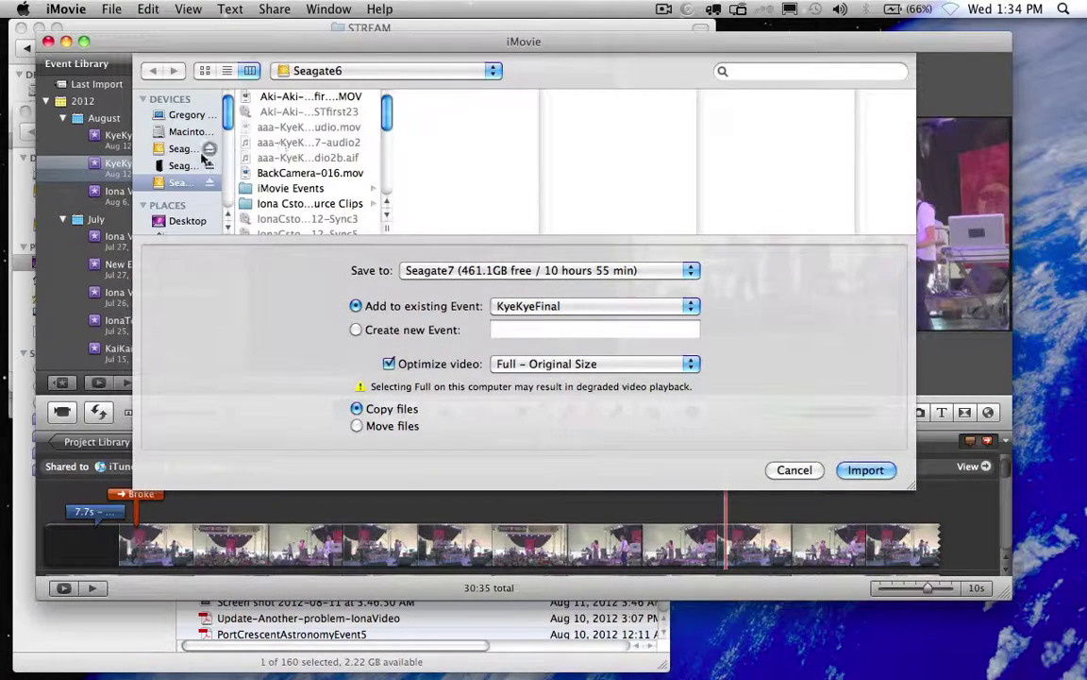
# Import Desktop/00001.mov, saving to Seagate7 in the KyeKyeFinal event
pyautogui.click(187, 220)
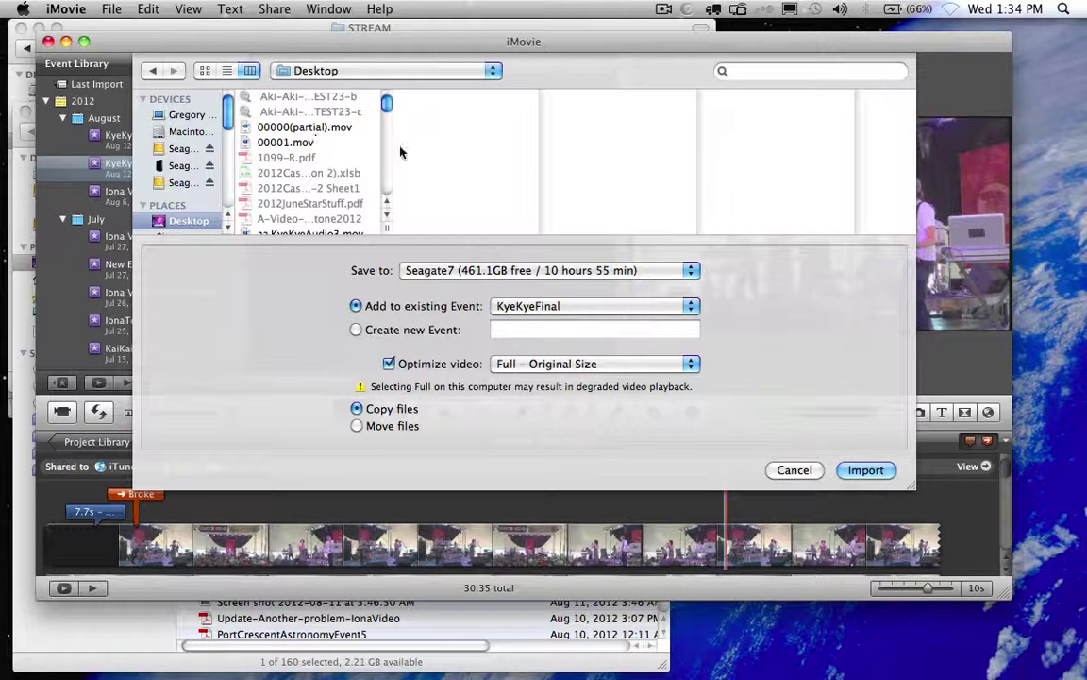
pyautogui.click(300, 146)
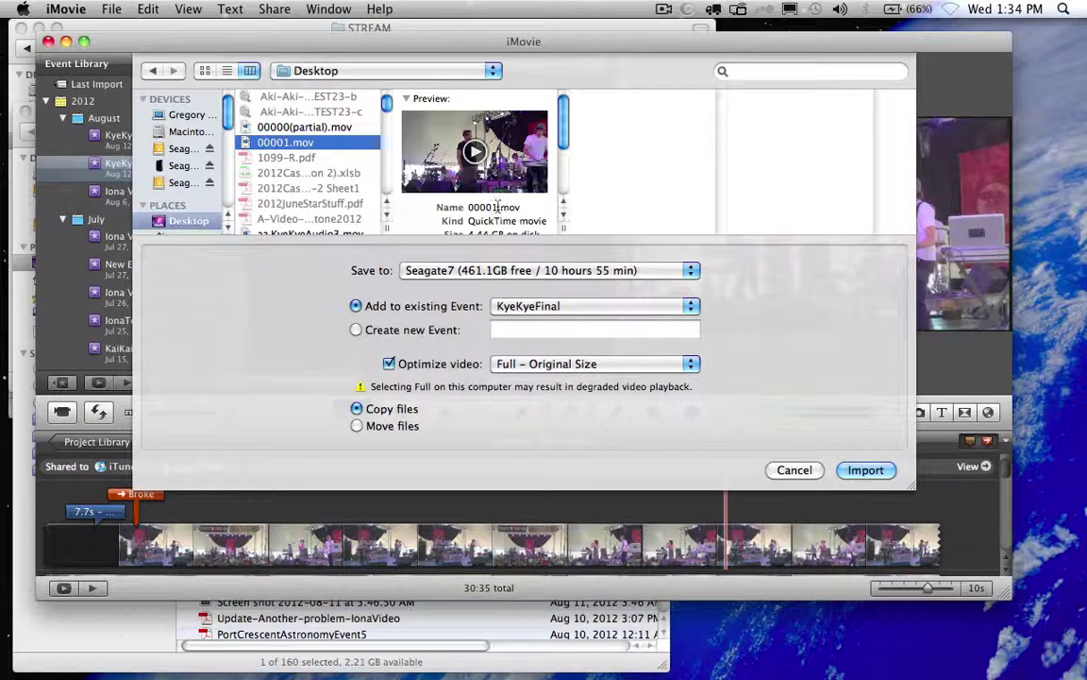
pyautogui.click(886, 471)
pyautogui.click(461, 271)
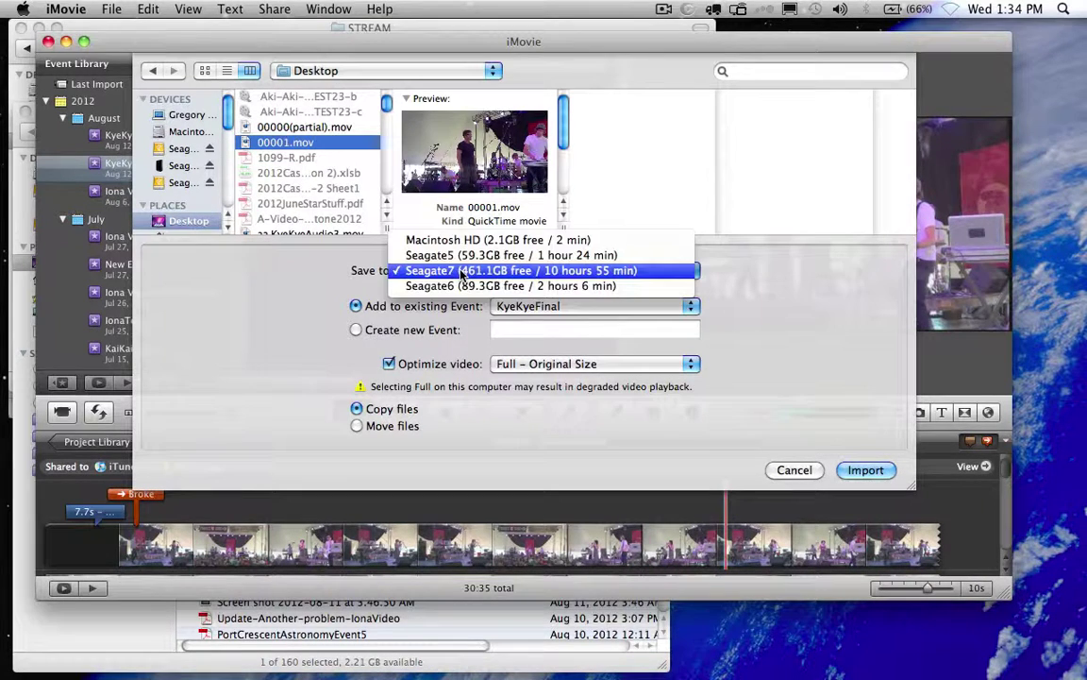
pyautogui.click(462, 271)
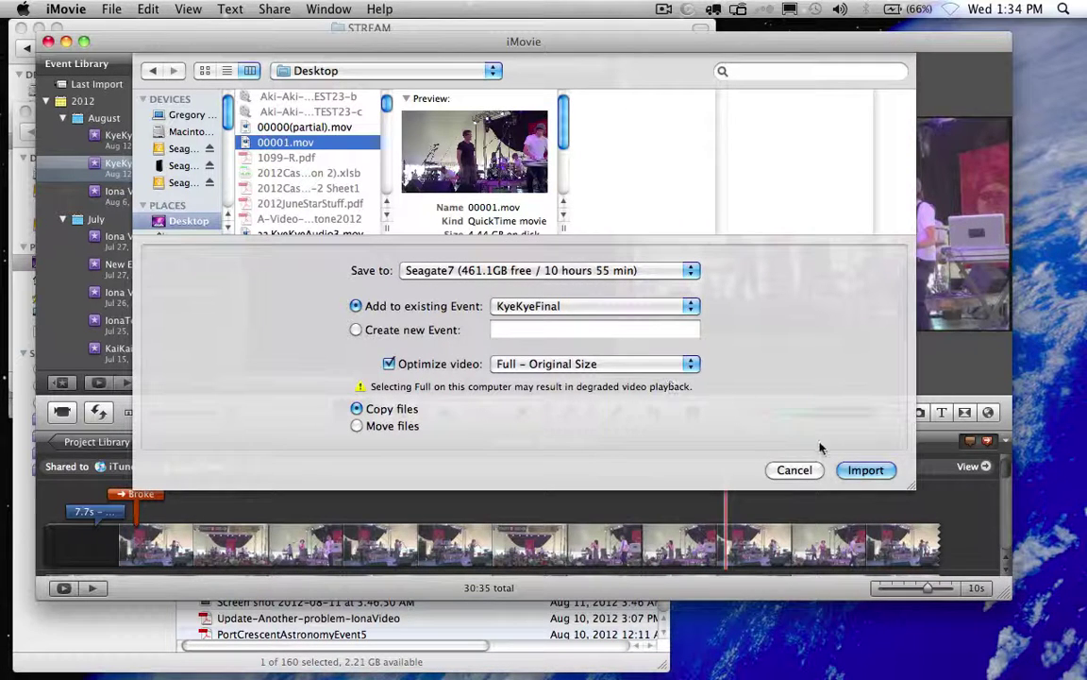
pyautogui.click(873, 472)
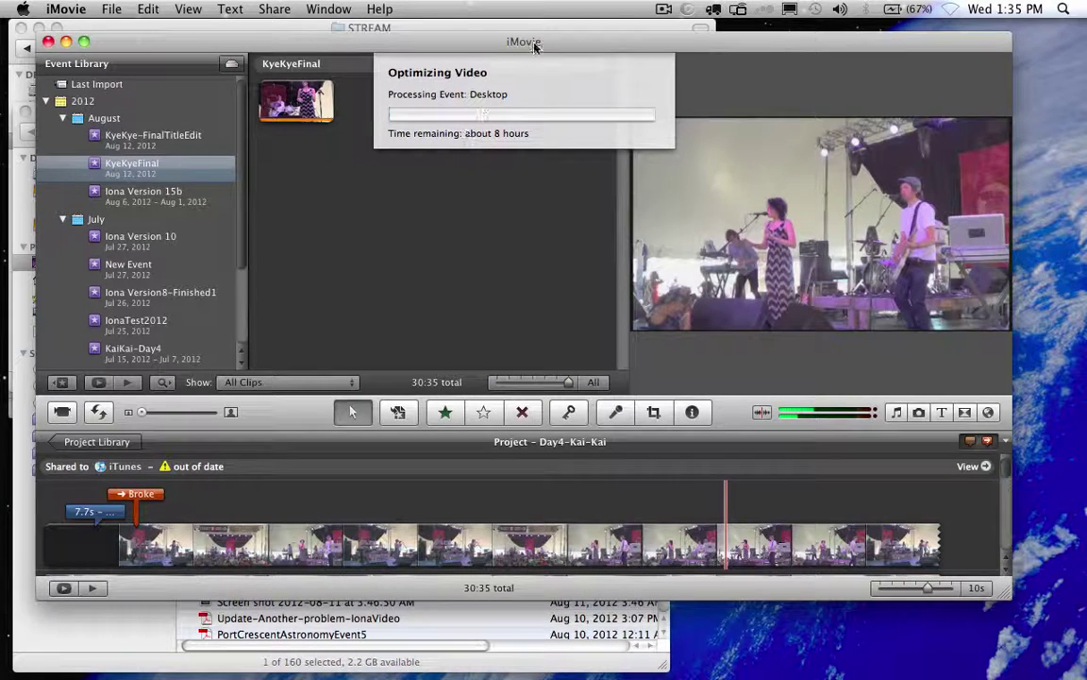
# Move the iMovie window down and to the left while optimization continues
pyautogui.moveTo(546, 44); pyautogui.dragTo(529, 90)
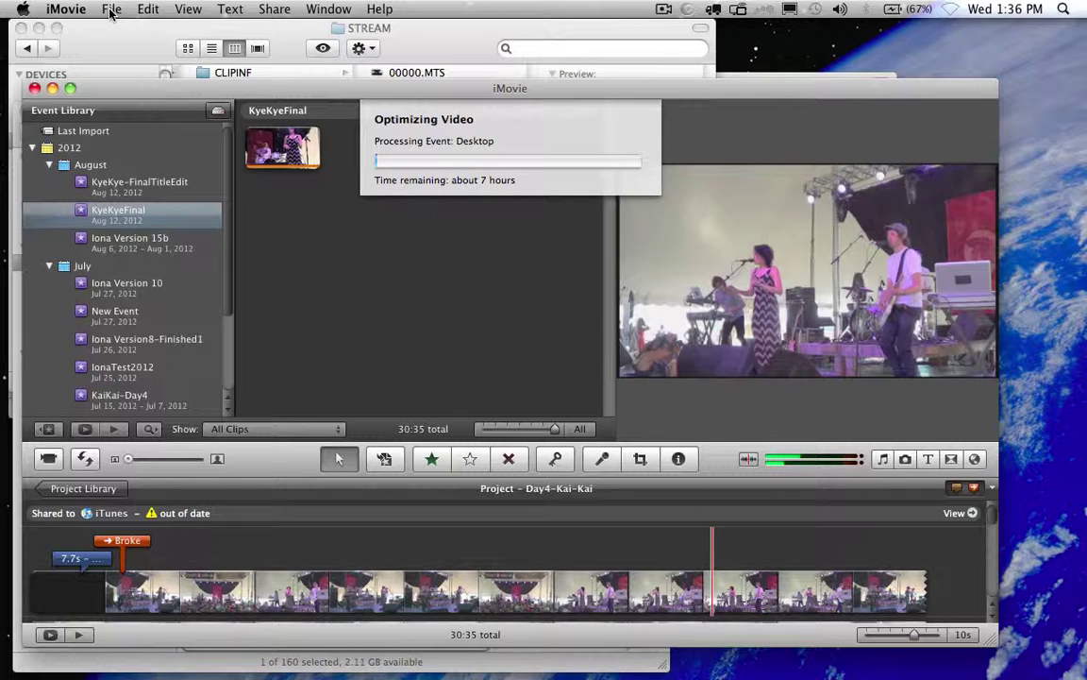
pyautogui.click(111, 12)
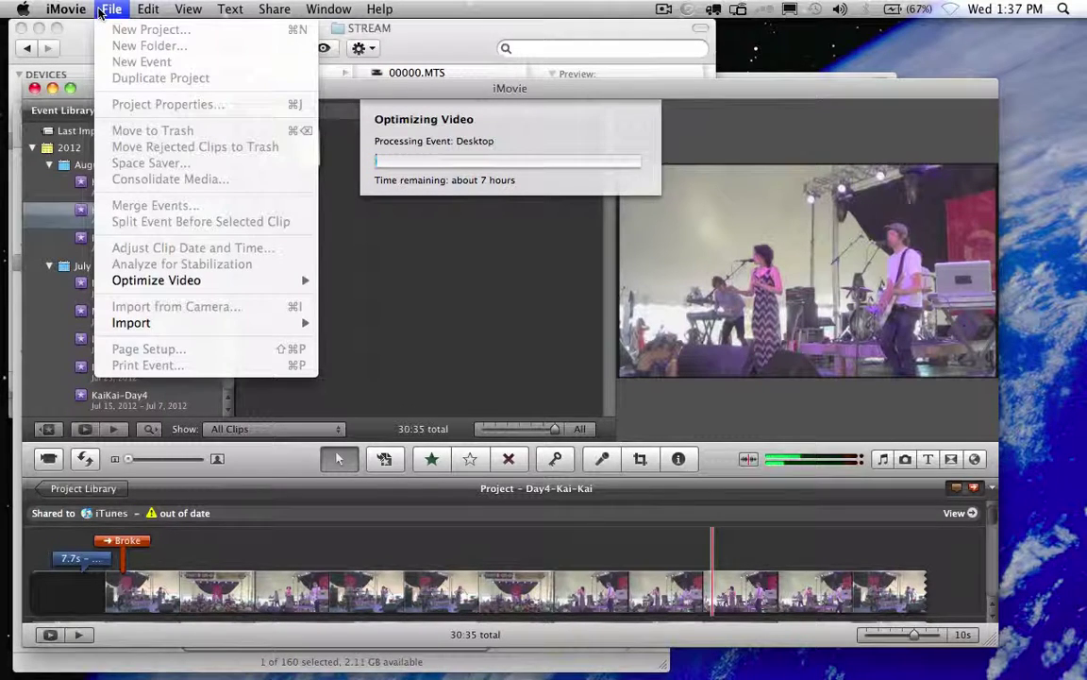
pyautogui.click(364, 282)
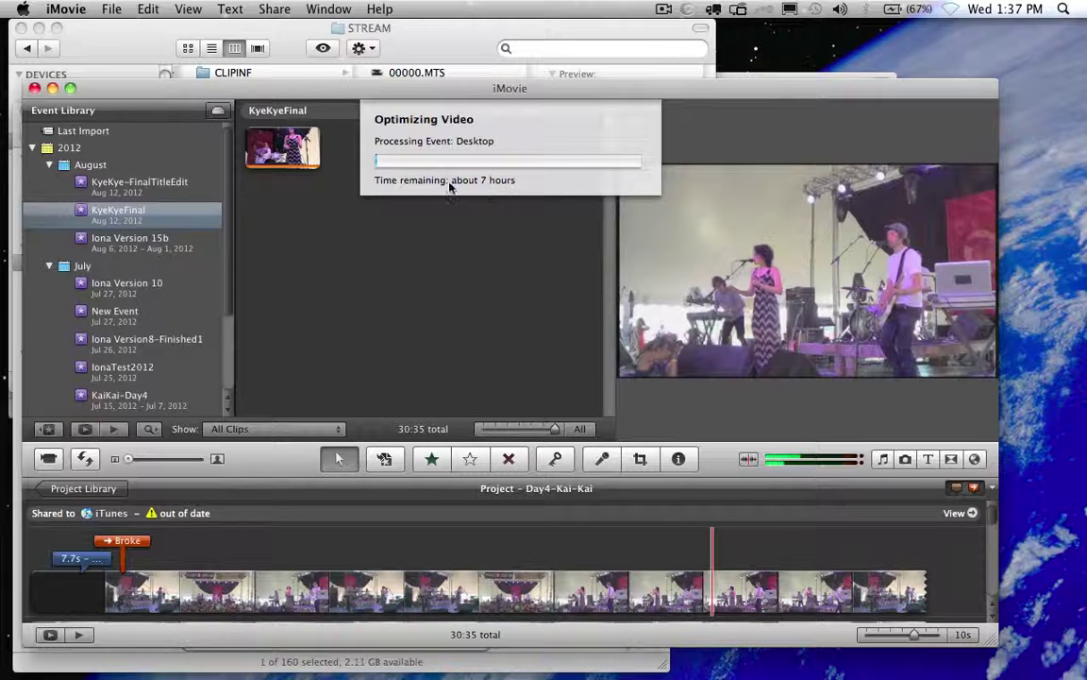
pyautogui.click(66, 9)
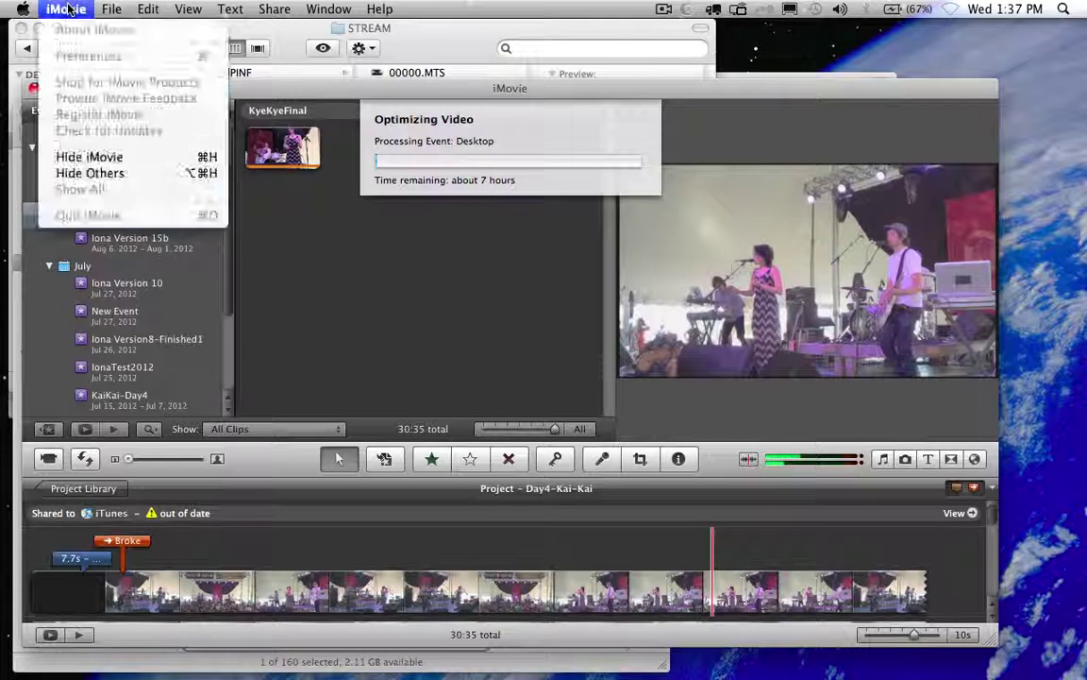
pyautogui.click(68, 9)
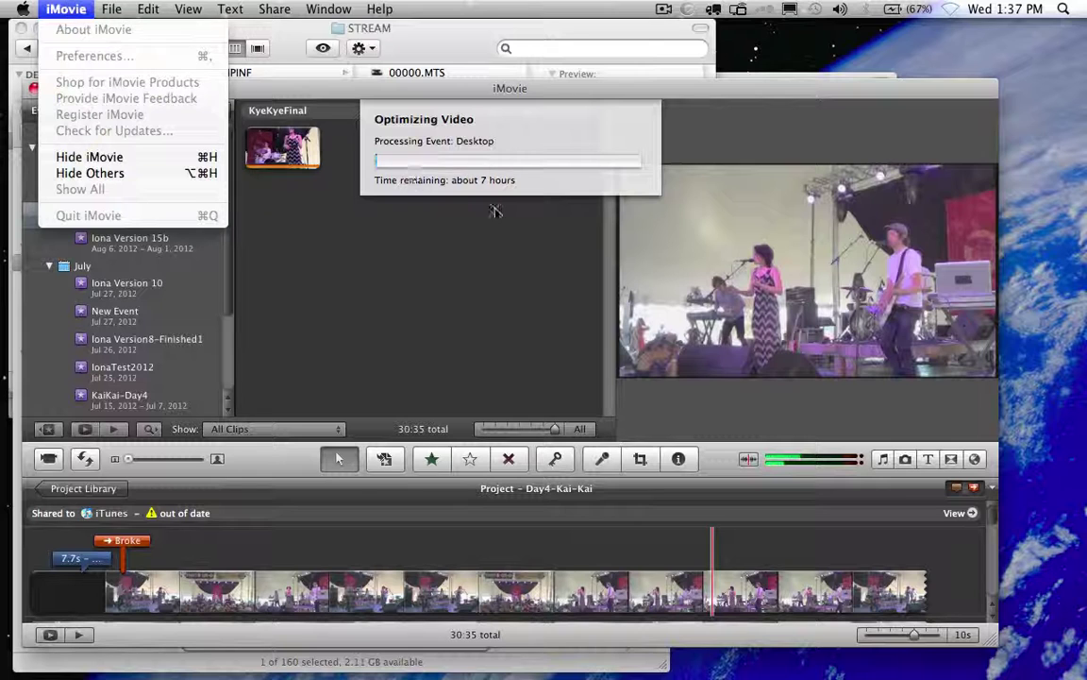
pyautogui.click(459, 160)
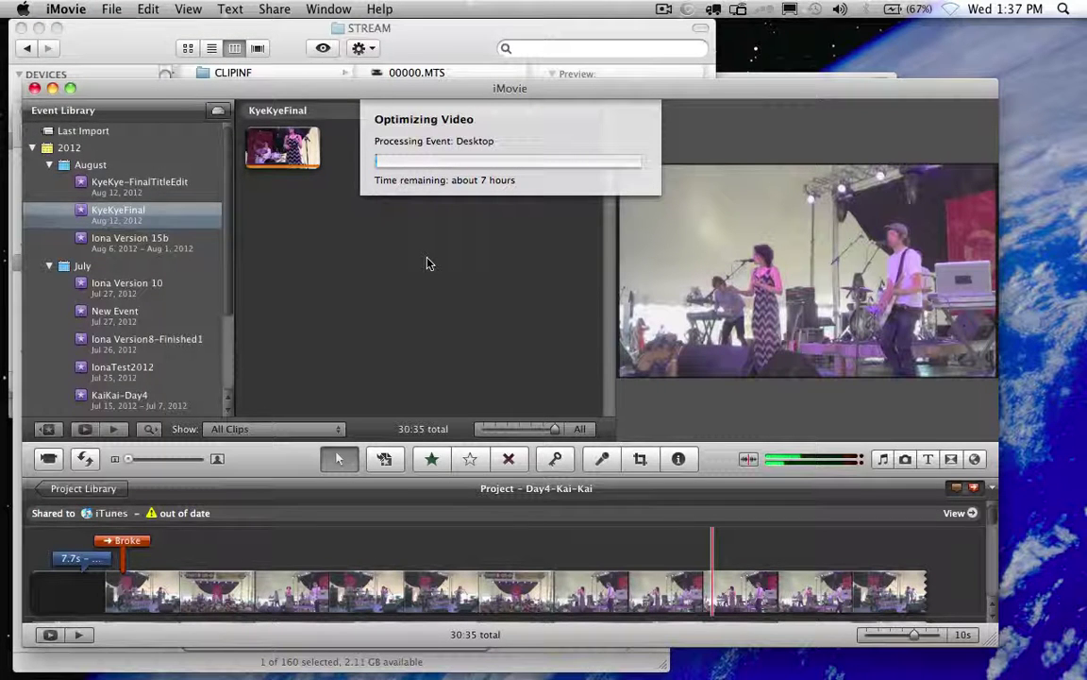
# Force quit the stuck iMovie from the Force Quit Applications list and confirm
pyautogui.press('super+alt+Escape')
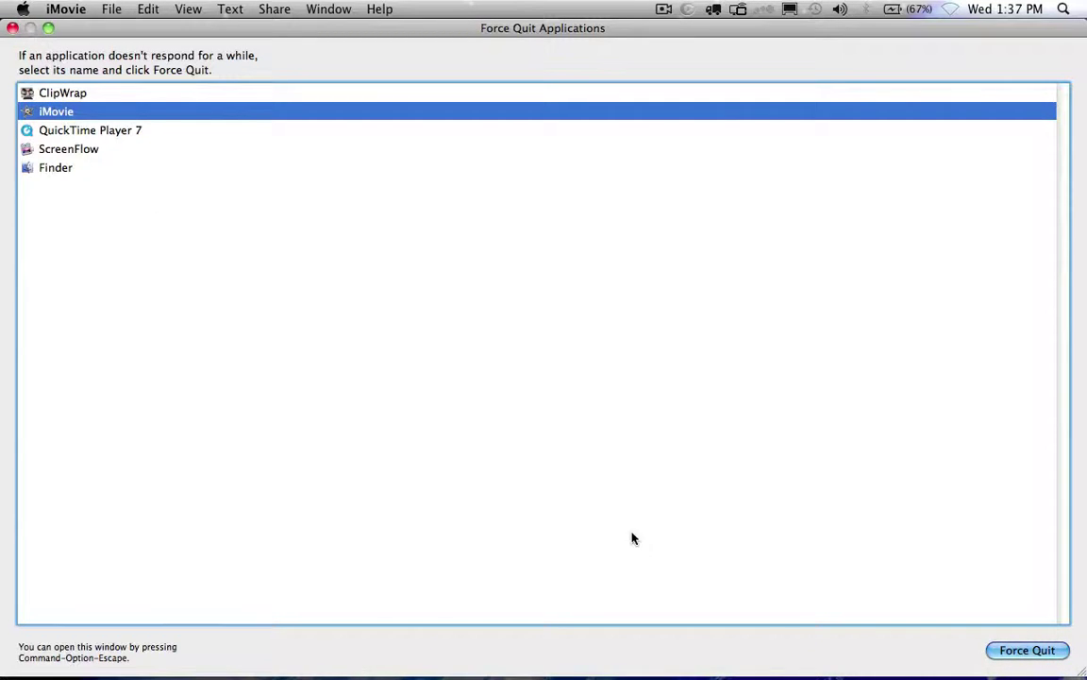
pyautogui.click(1034, 649)
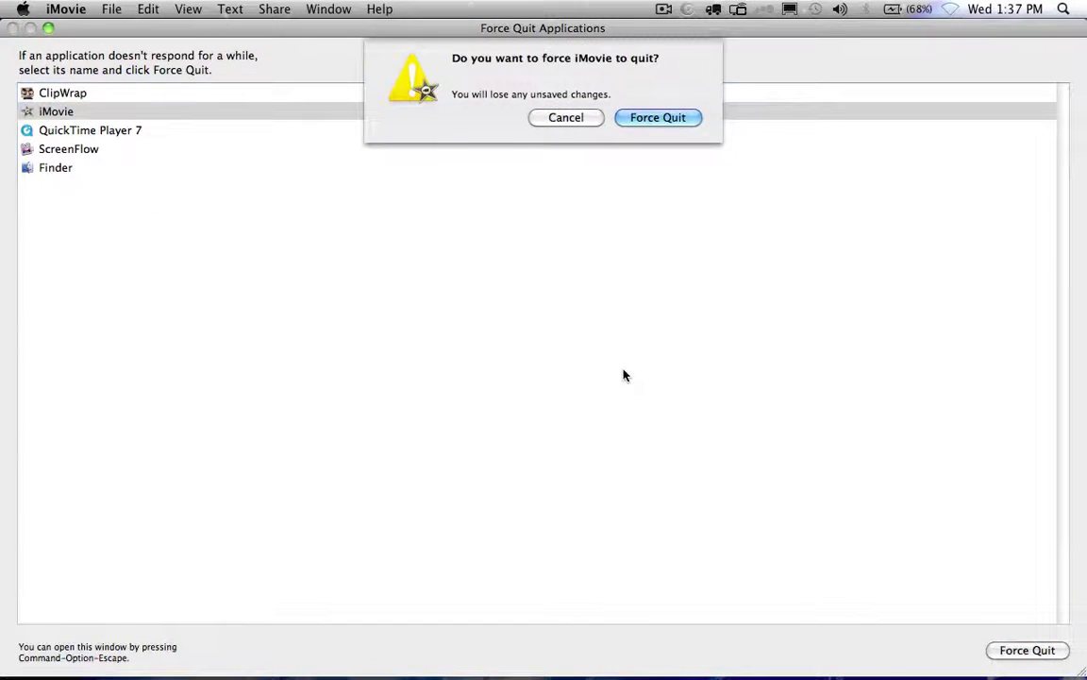
pyautogui.click(660, 117)
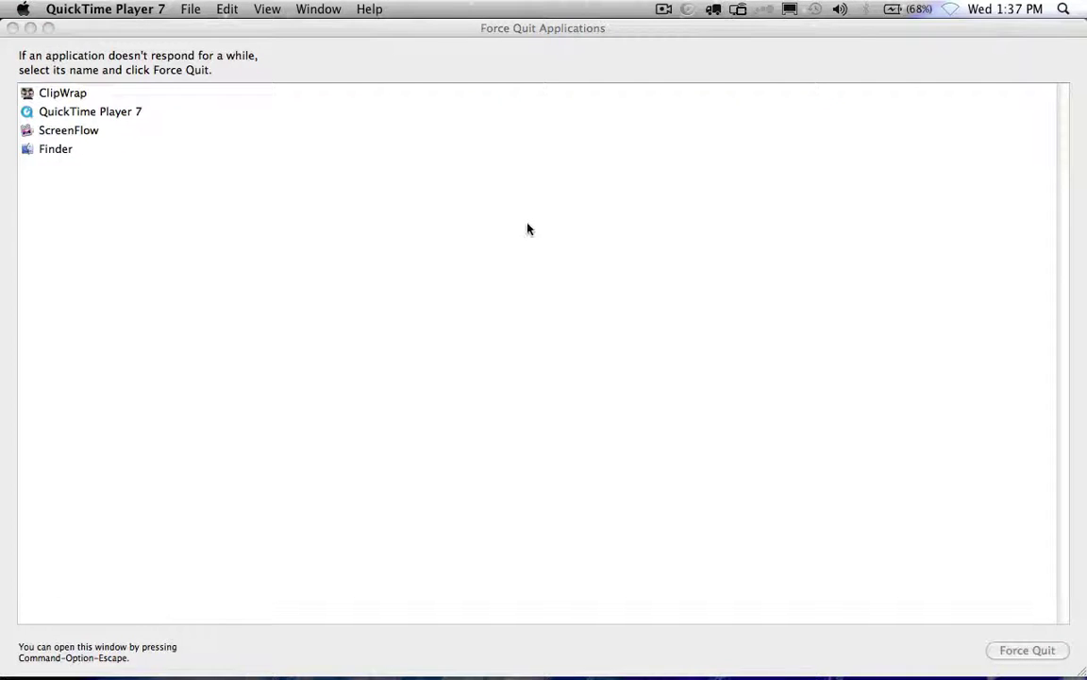
pyautogui.click(12, 28)
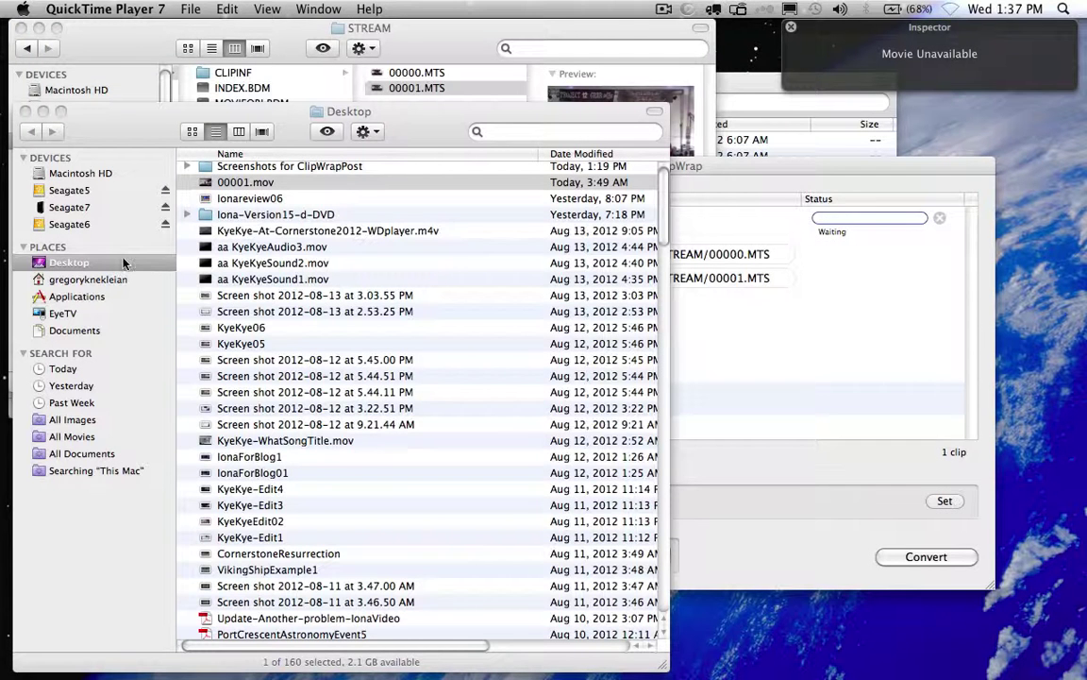